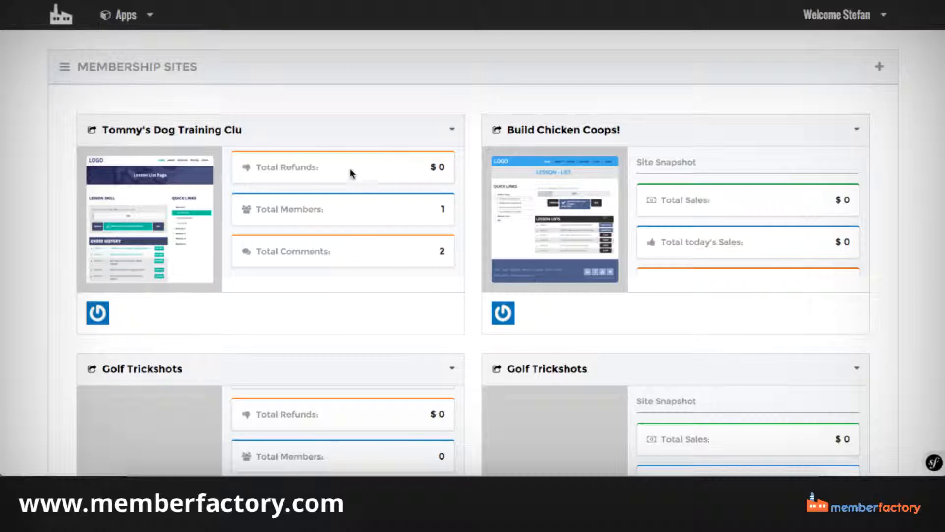
# Examine the dog training site's snapshot statistics and the management actions available for that site.
pyautogui.scroll(-1, 353, 173)
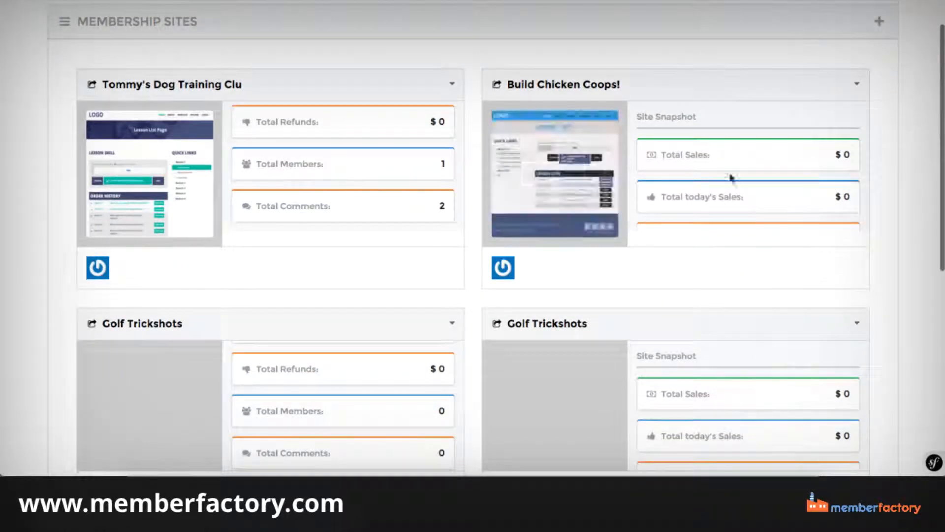
pyautogui.scroll(2, 404, 129)
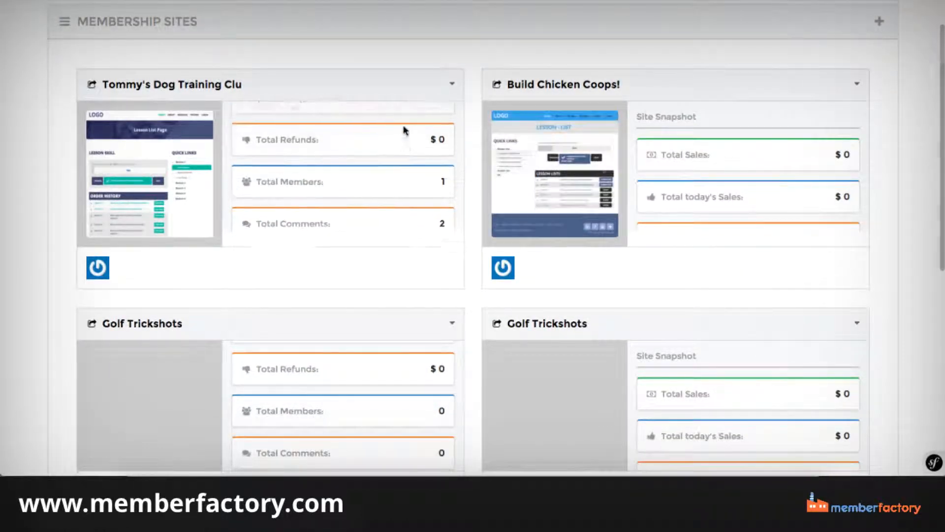
pyautogui.scroll(1, 404, 129)
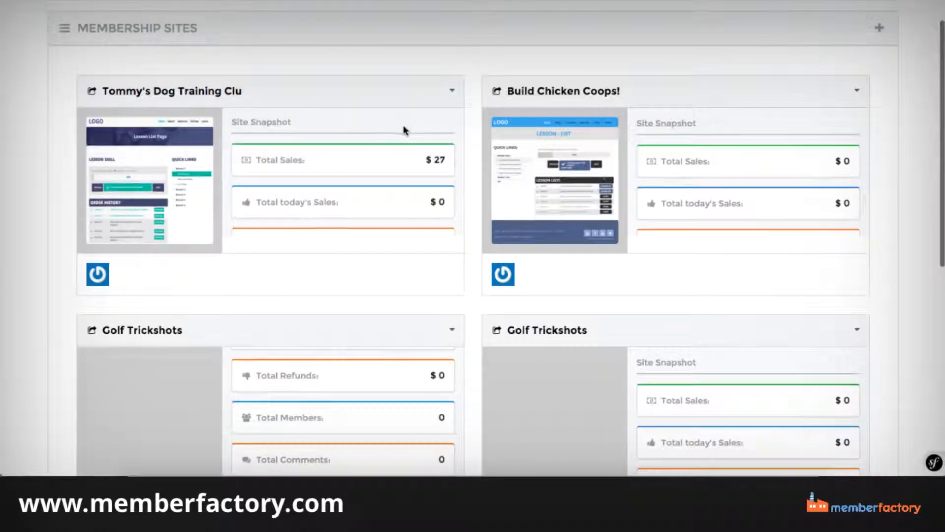
pyautogui.scroll(-3, 404, 129)
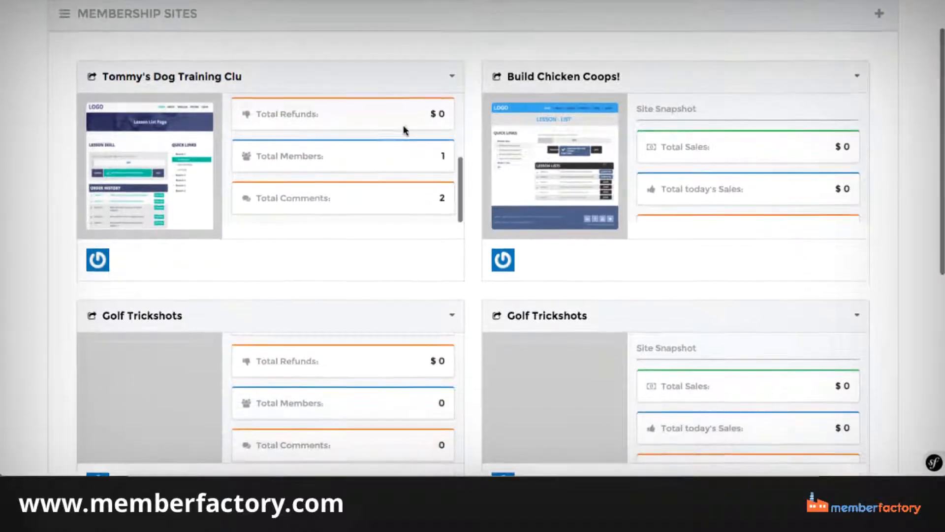
pyautogui.scroll(-1, 405, 129)
pyautogui.scroll(3, 399, 195)
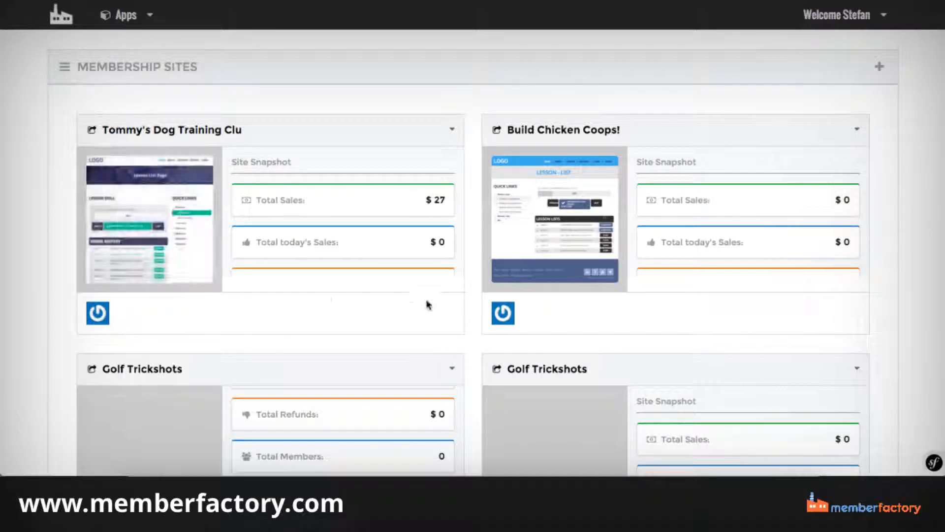
pyautogui.click(454, 132)
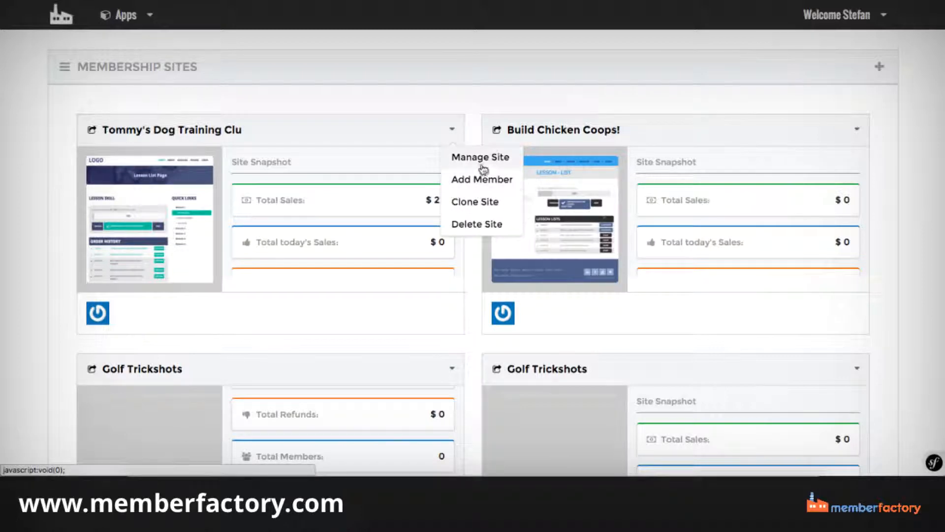
pyautogui.click(416, 109)
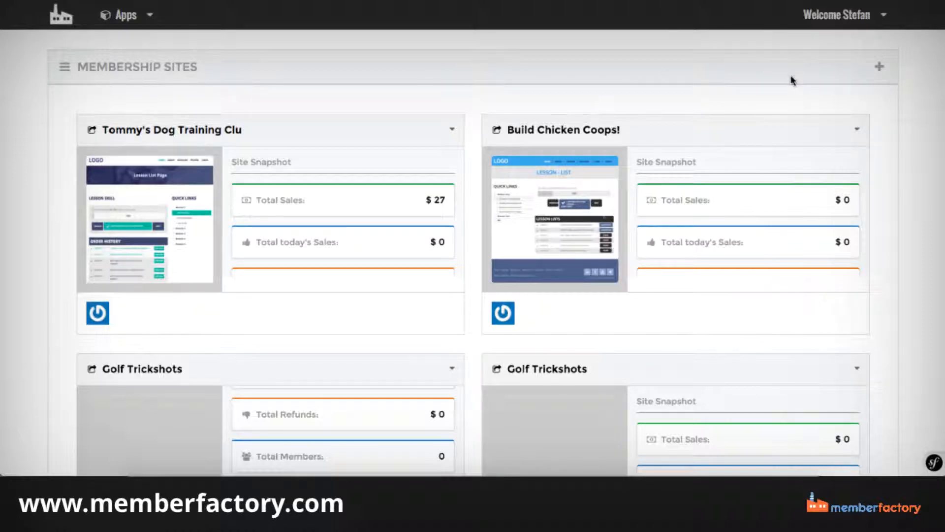
# Start a new membership site and look over the Site Details form in the wizard.
pyautogui.click(886, 18)
pyautogui.click(876, 73)
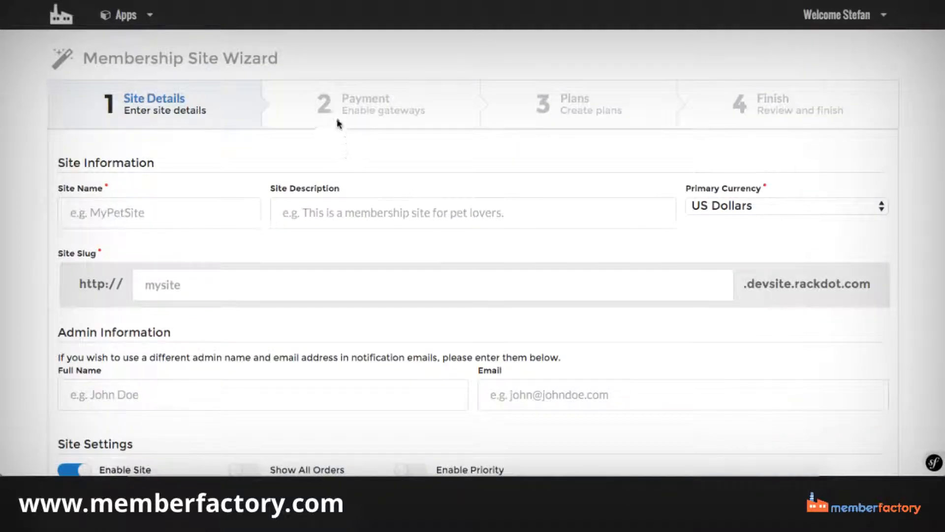
pyautogui.scroll(-1, 375, 93)
pyautogui.scroll(1, 376, 93)
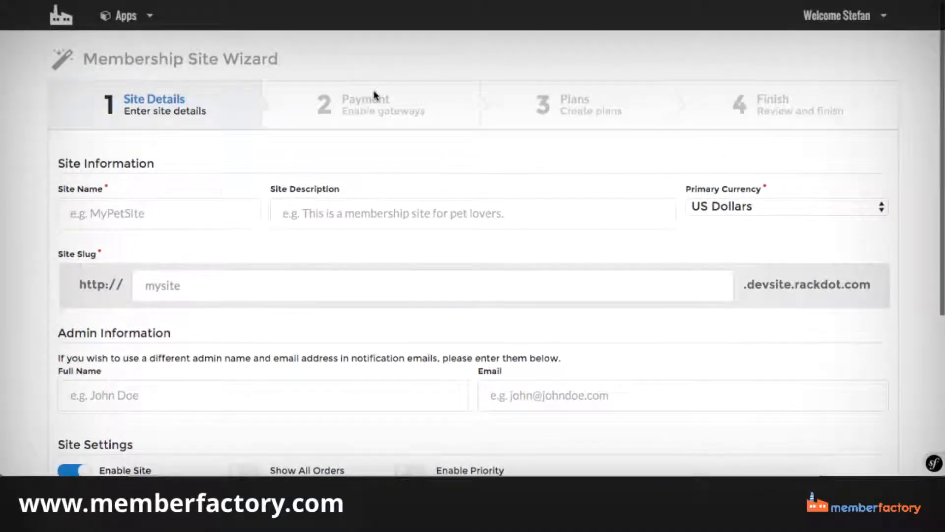
# Name the new membership site DogTricks.
pyautogui.click(149, 209)
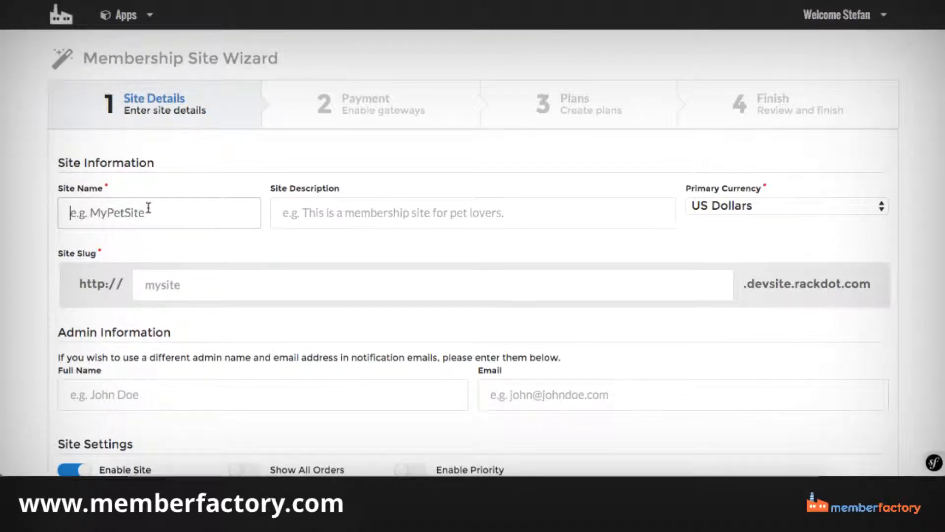
pyautogui.write('Dog')
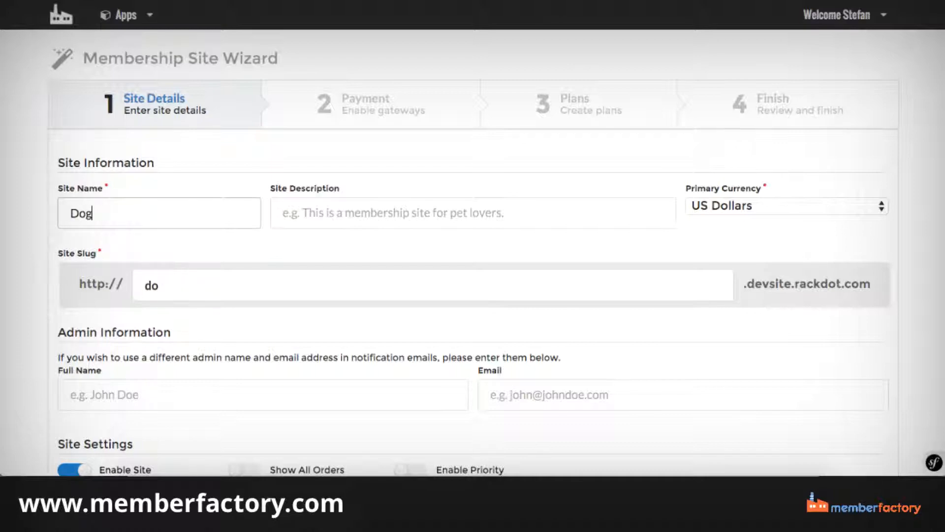
pyautogui.write('Tricks')
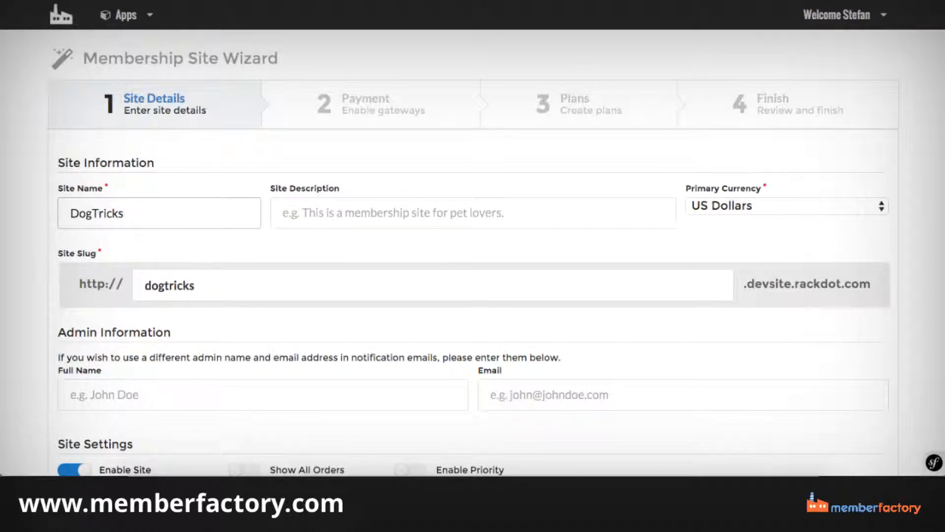
# Set the site description to "Everything you need to know about Dog Tricks!", adapting the earlier dog training description.
pyautogui.click(302, 213)
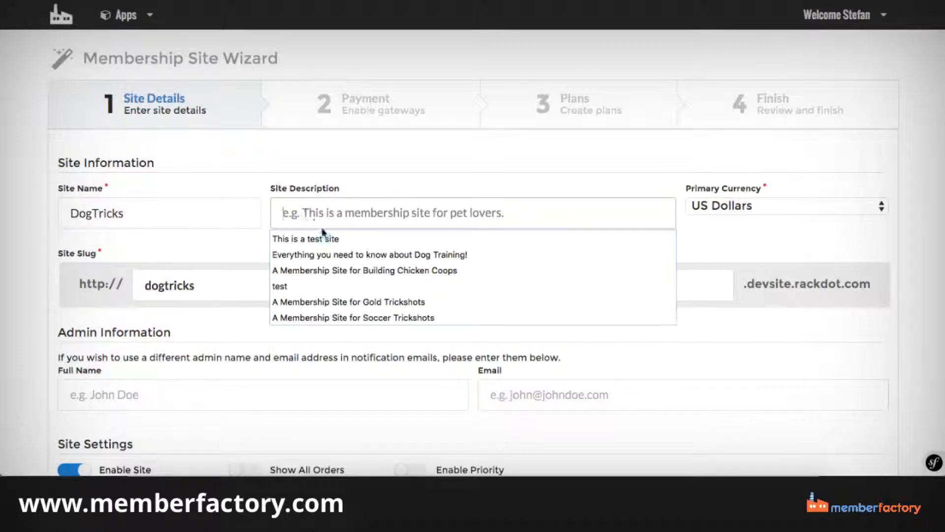
pyautogui.click(324, 251)
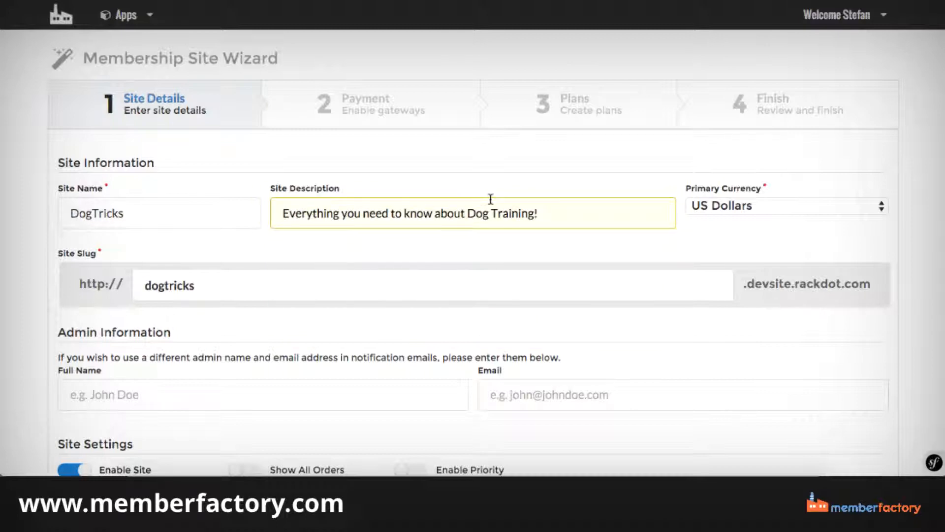
pyautogui.click(541, 173)
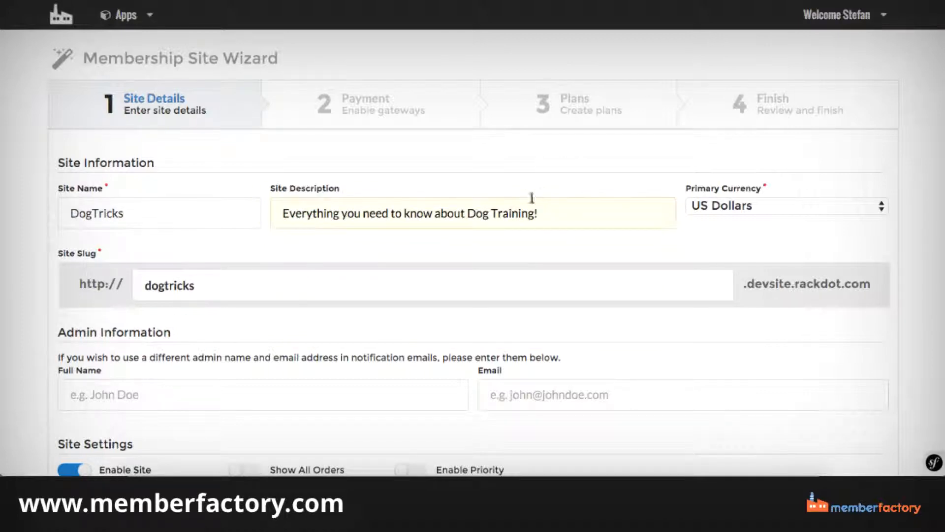
pyautogui.moveTo(534, 212); pyautogui.dragTo(502, 217)
pyautogui.write('icks')
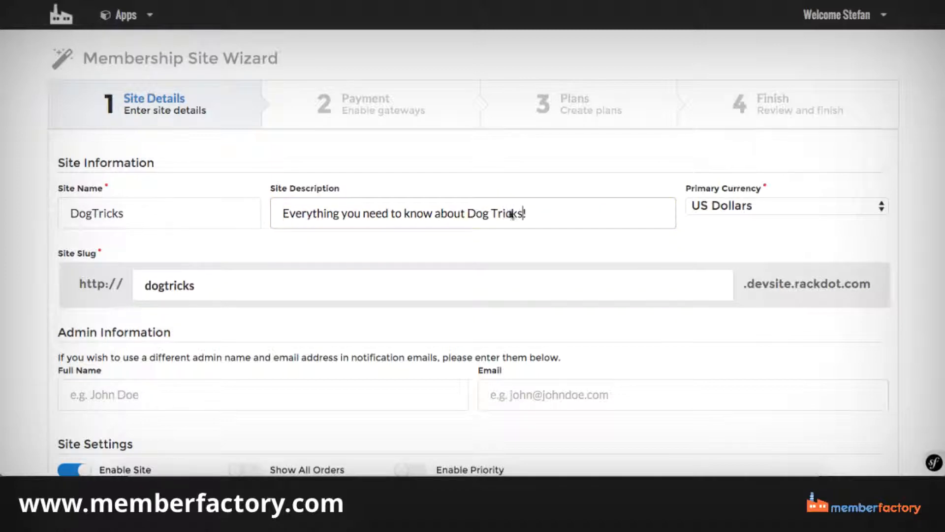
pyautogui.click(585, 181)
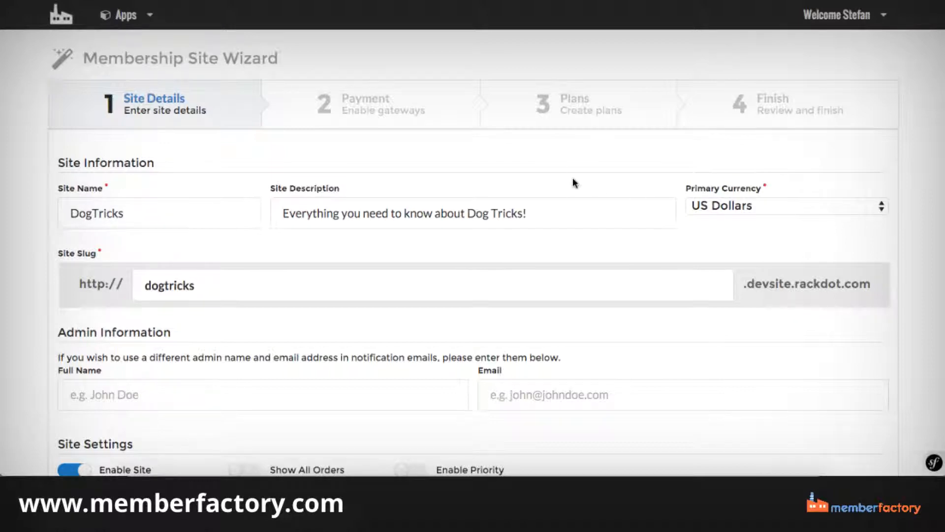
# Turn on Show All Orders and Enable Priority in the site settings.
pyautogui.scroll(-2, 574, 182)
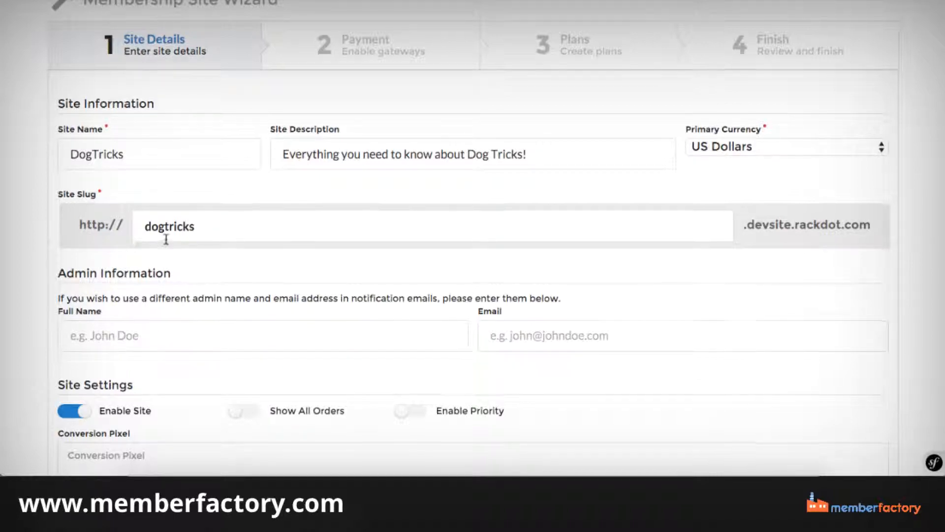
pyautogui.scroll(-2, 165, 241)
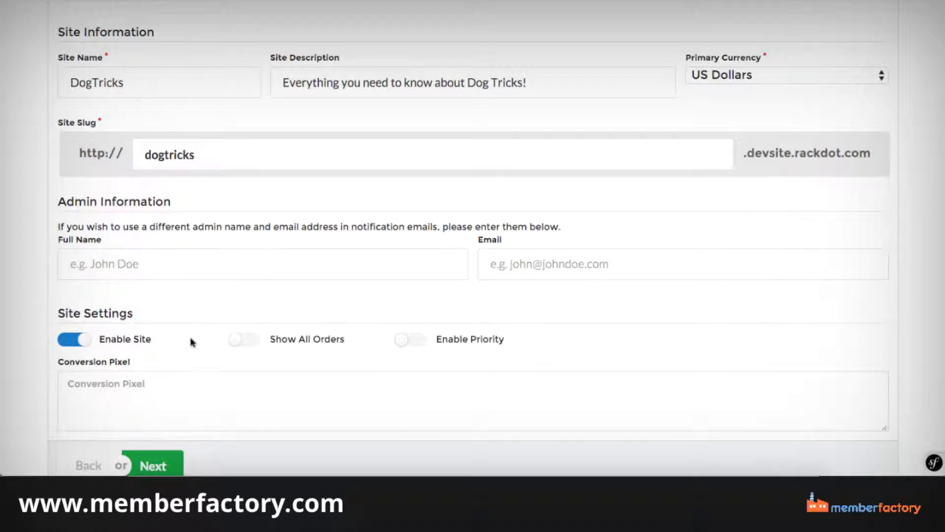
pyautogui.click(253, 339)
pyautogui.click(402, 340)
pyautogui.scroll(-2, 275, 305)
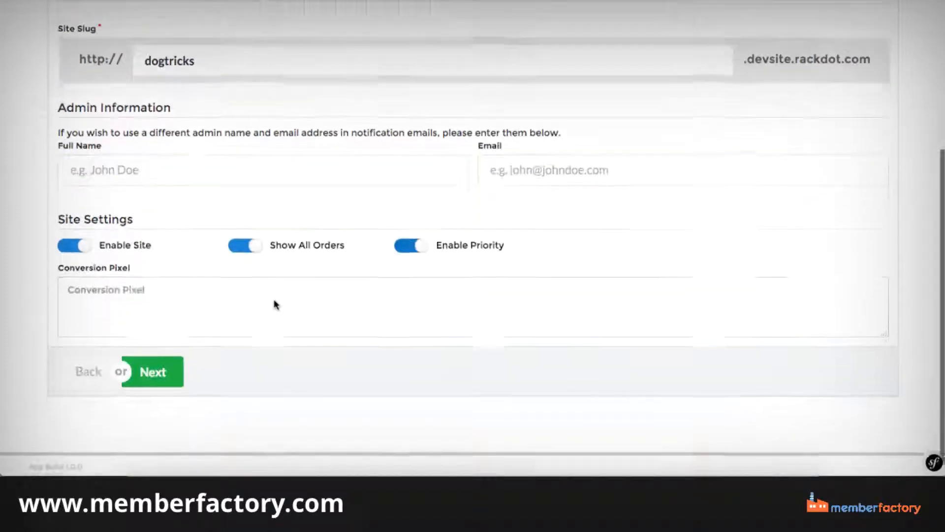
# Submit the site details with no conversion pixel, and enable the JVZoo payment gateway before continuing to the plans.
pyautogui.click(132, 305)
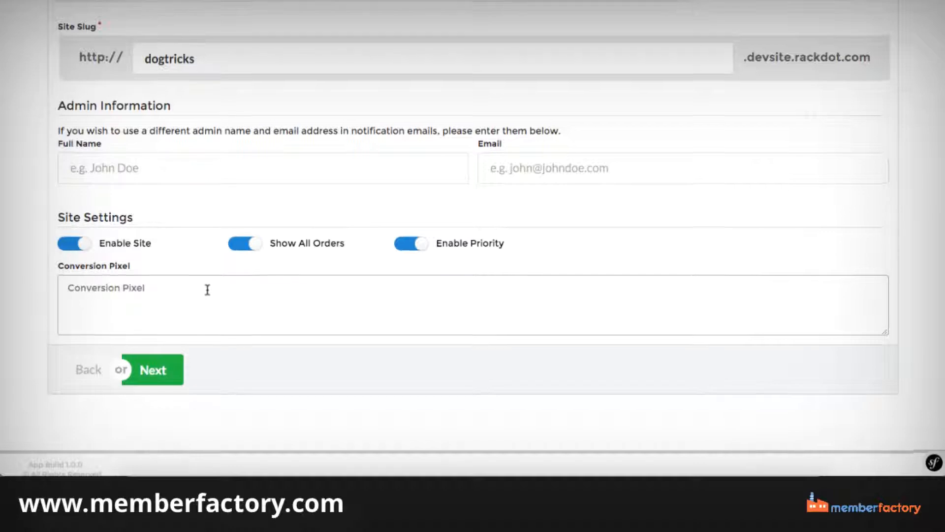
pyautogui.scroll(5, 207, 290)
pyautogui.scroll(-5, 208, 289)
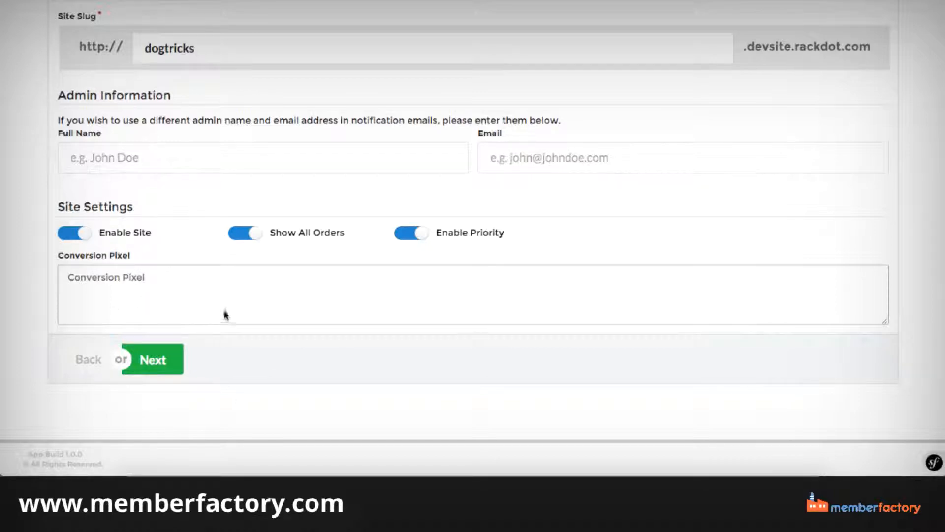
pyautogui.click(153, 363)
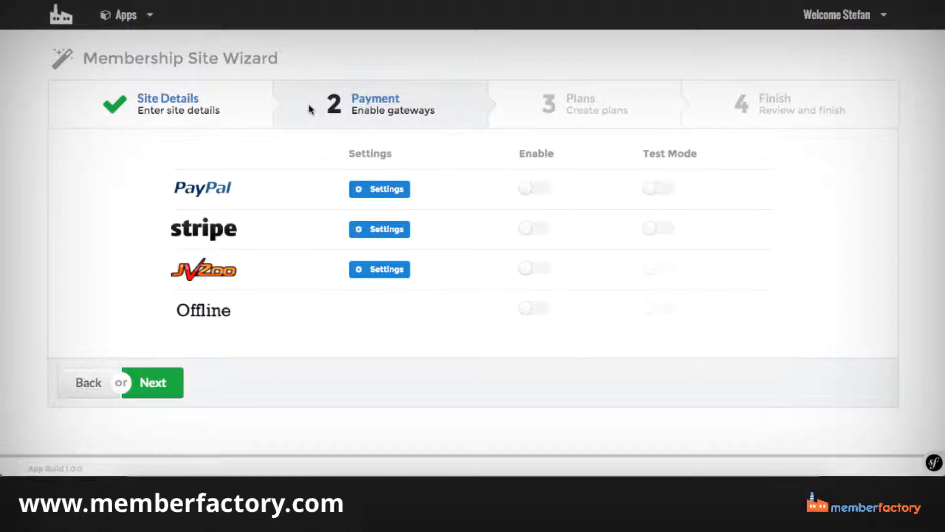
pyautogui.click(530, 273)
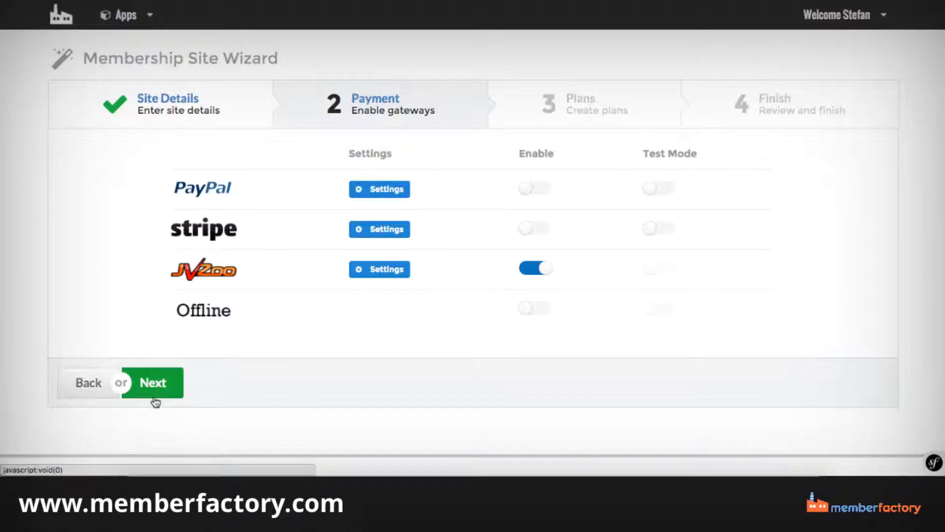
pyautogui.click(155, 402)
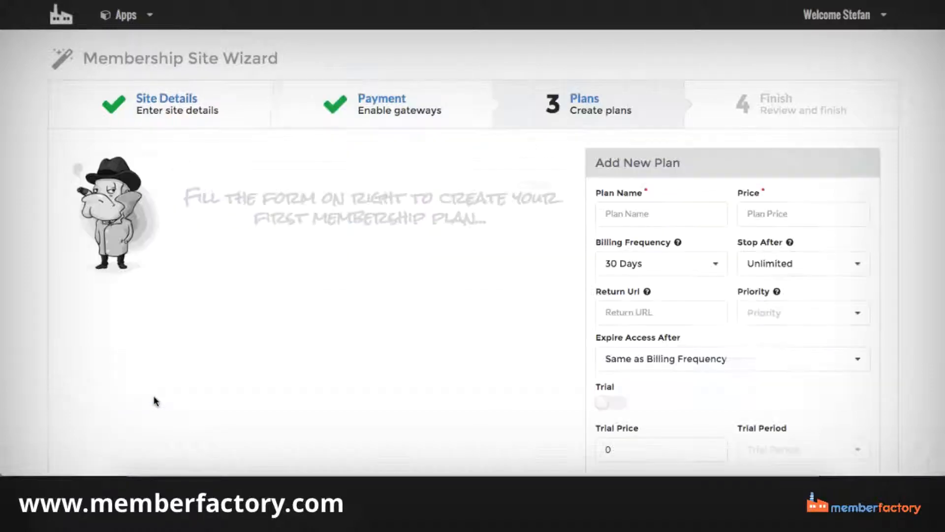
# Fill in a new plan named Gold with a price of 47 and priority 1.
pyautogui.click(624, 215)
pyautogui.write('g')
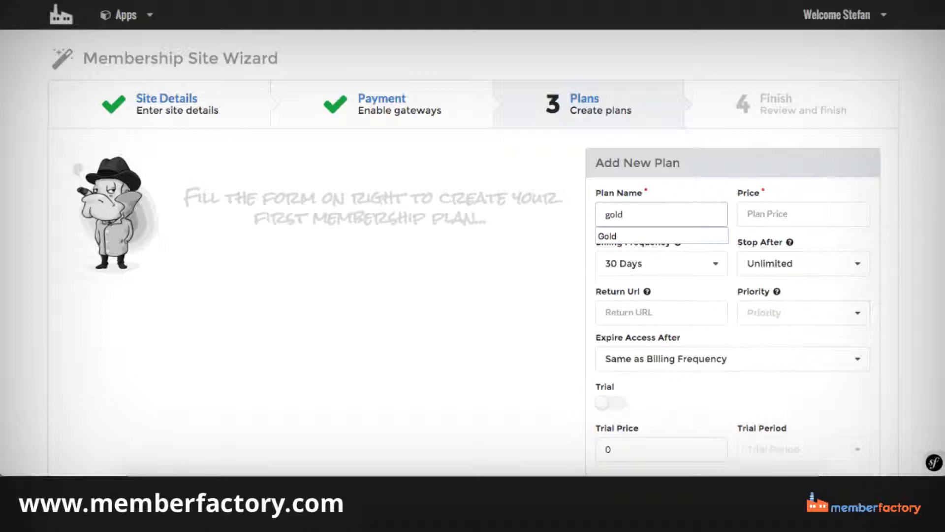
pyautogui.write('old')
pyautogui.click(651, 236)
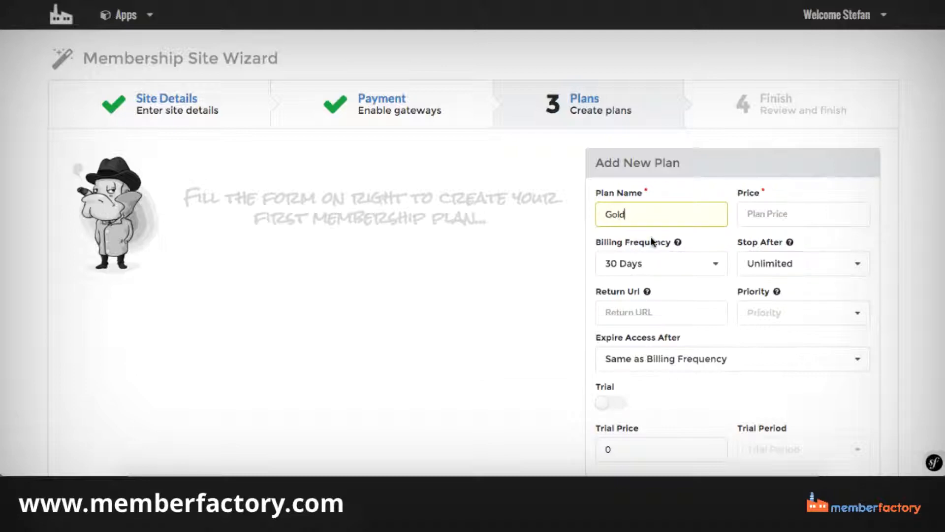
pyautogui.click(754, 215)
pyautogui.write('47')
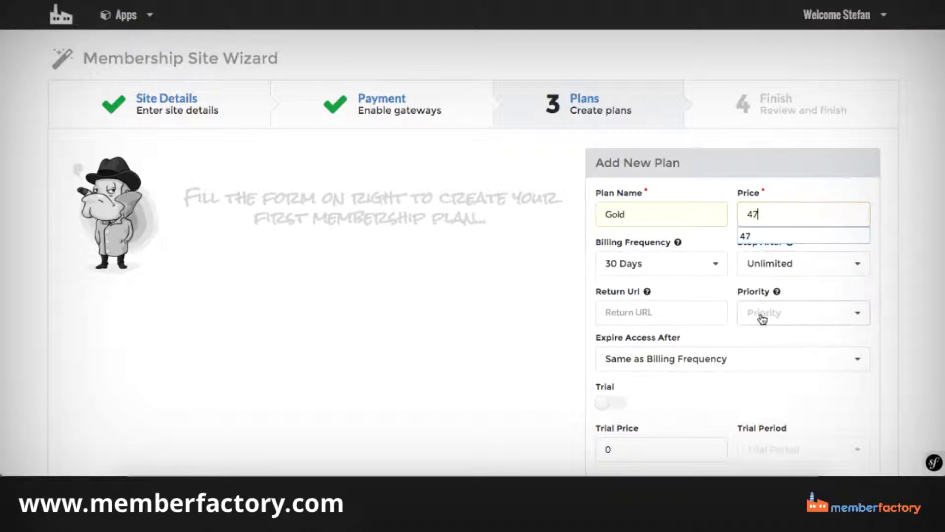
pyautogui.click(762, 315)
pyautogui.click(762, 336)
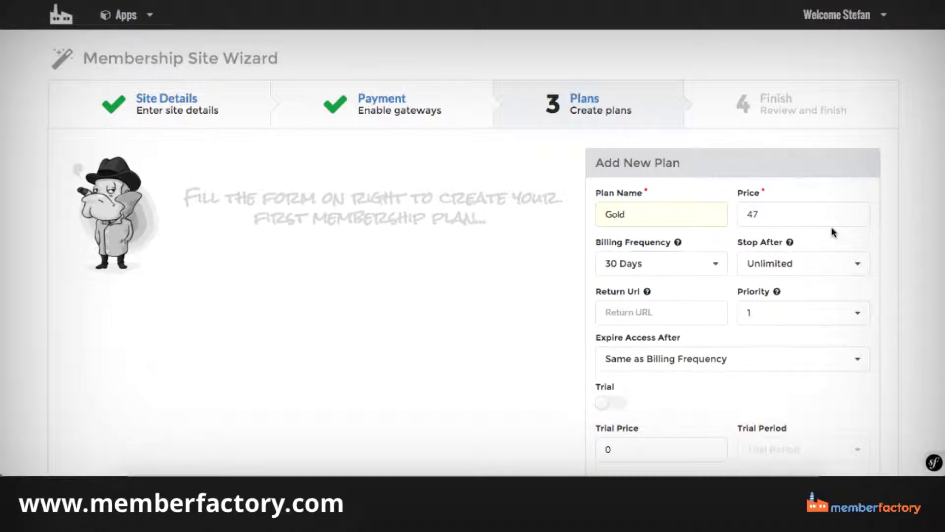
# Examine the Return Url field and the options offered for Expire Access After in the Gold plan form.
pyautogui.scroll(-1, 834, 232)
pyautogui.scroll(-2, 805, 167)
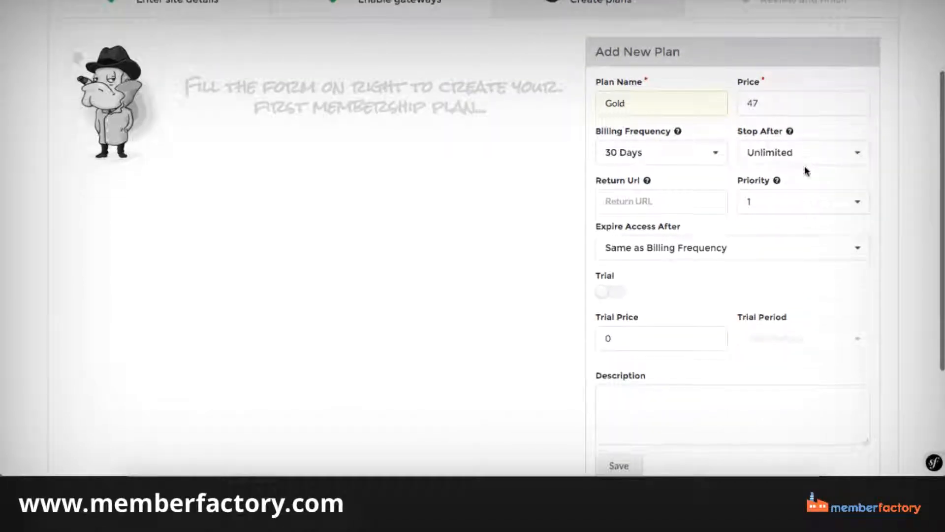
pyautogui.click(623, 198)
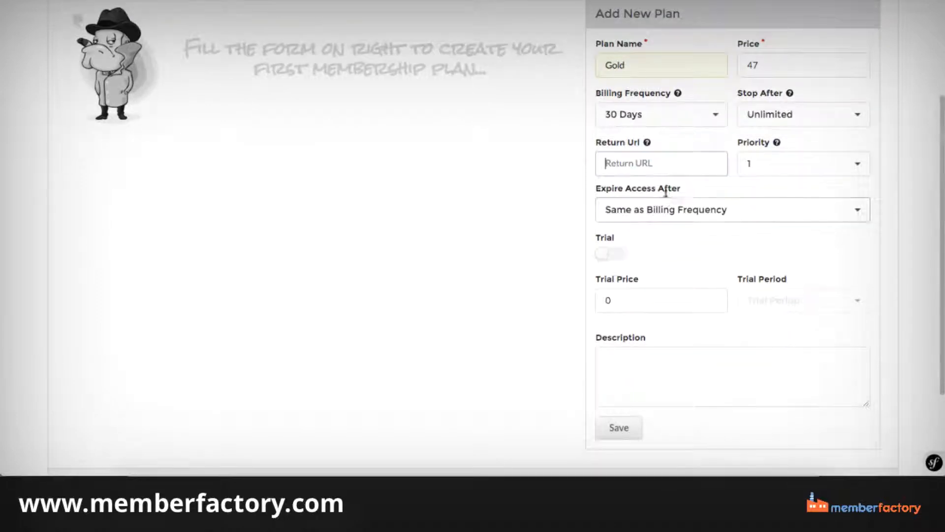
pyautogui.scroll(-2, 731, 123)
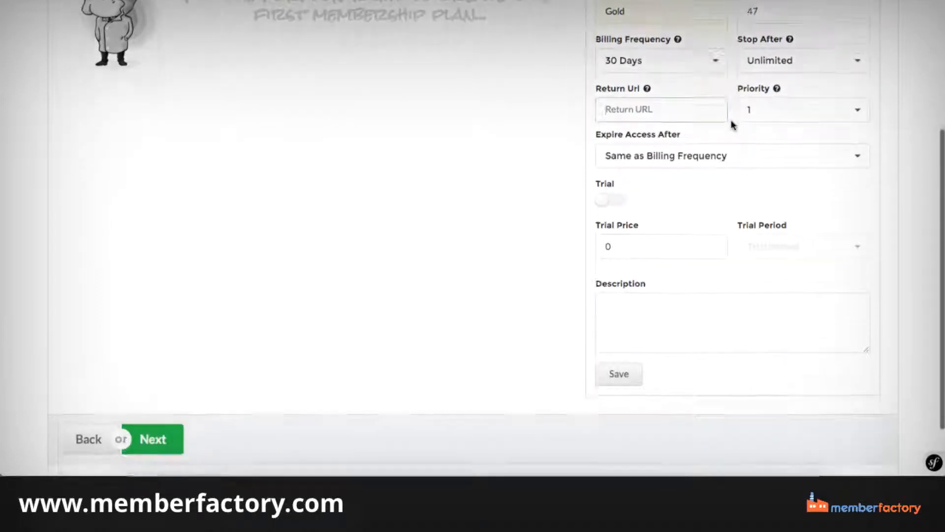
pyautogui.click(757, 160)
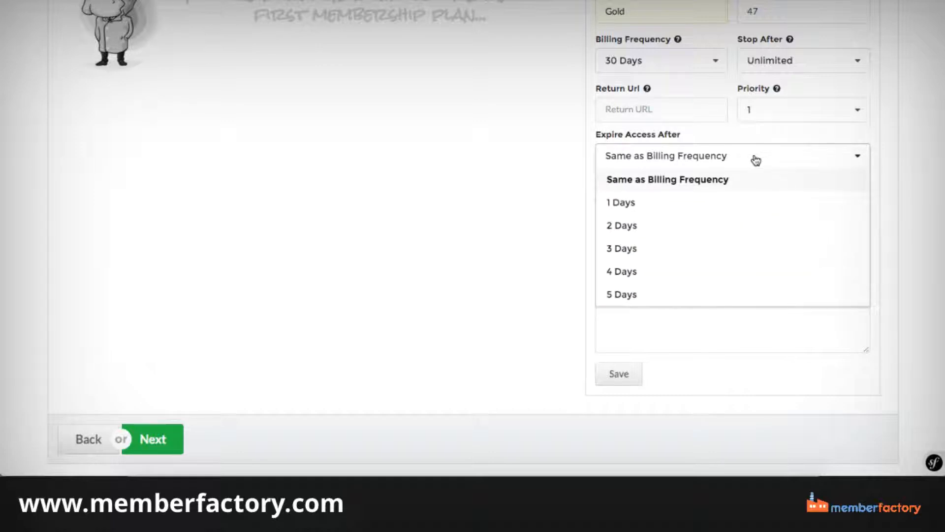
pyautogui.click(756, 161)
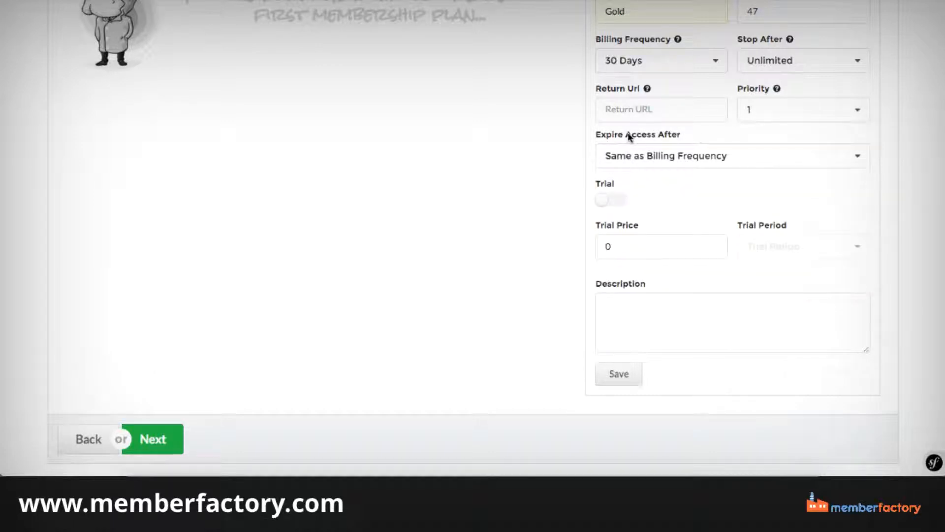
pyautogui.click(696, 163)
pyautogui.scroll(-1, 701, 201)
pyautogui.scroll(-1, 702, 201)
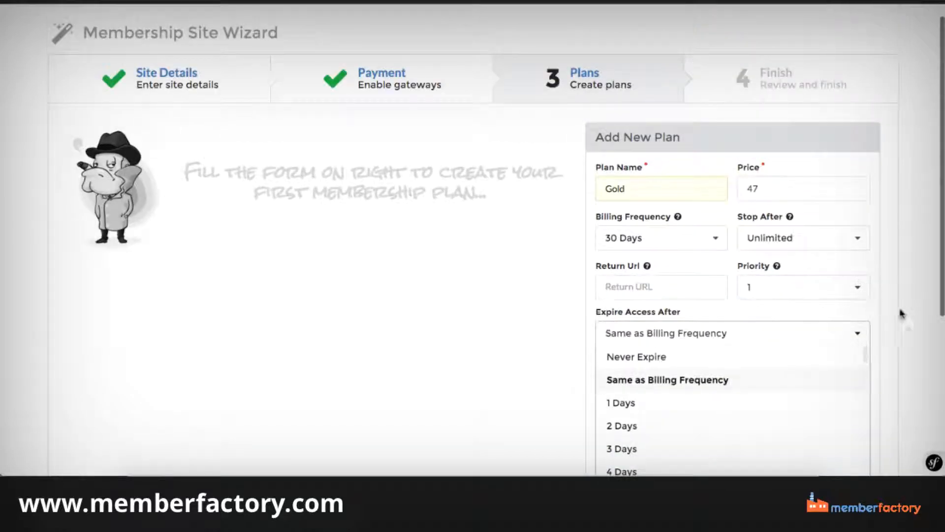
pyautogui.click(905, 317)
pyautogui.scroll(-3, 905, 316)
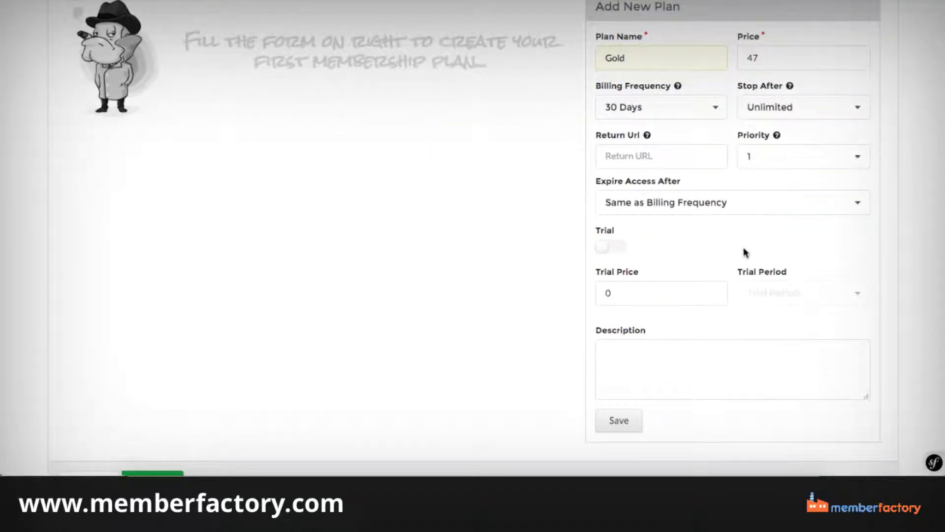
# Set the Gold plan's access to expire after 90 days.
pyautogui.click(689, 205)
pyautogui.scroll(-20, 688, 264)
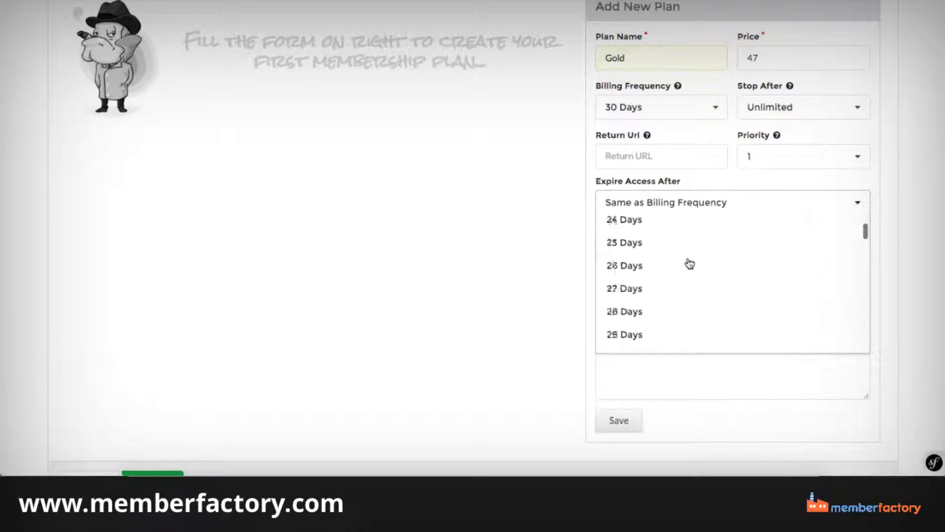
pyautogui.scroll(5, 690, 264)
pyautogui.scroll(-1, 690, 264)
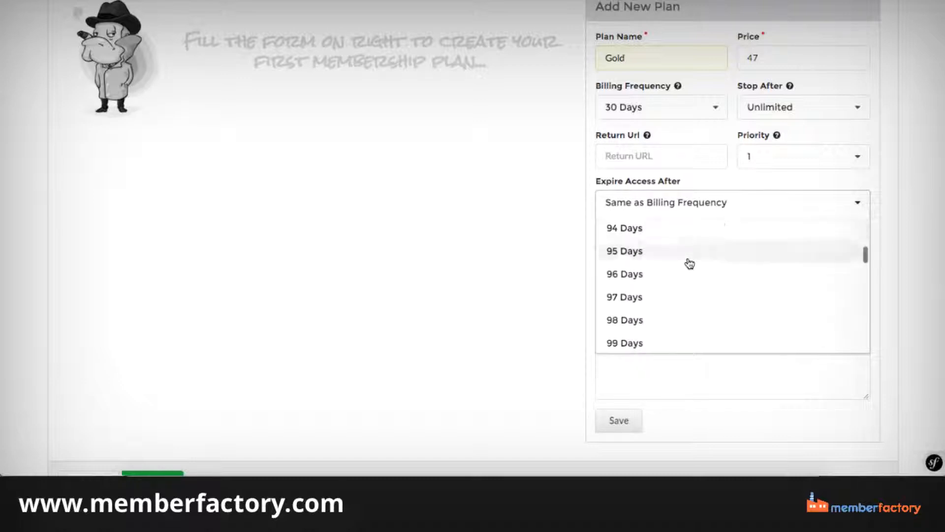
pyautogui.scroll(3, 690, 264)
pyautogui.click(655, 245)
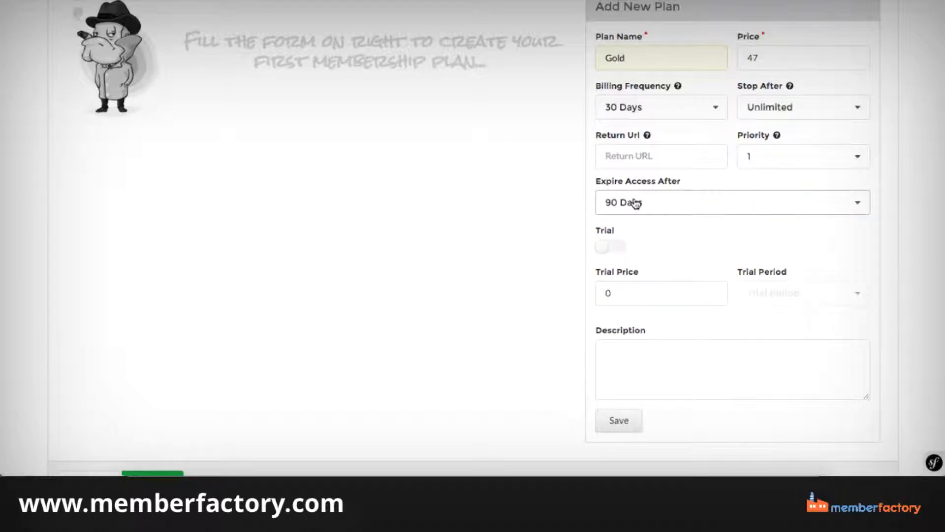
# Try Never Expire as the Gold plan's access expiry and return it to Same as Billing Frequency.
pyautogui.click(689, 202)
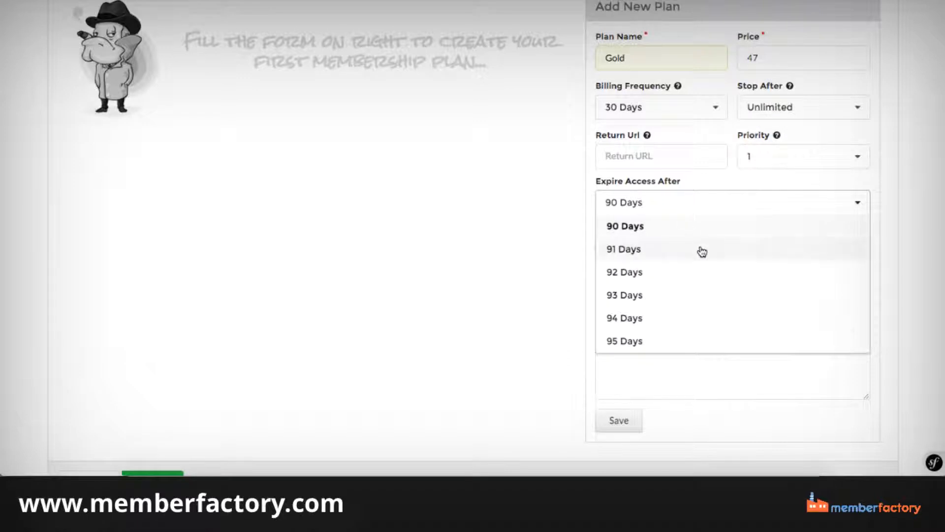
pyautogui.scroll(20, 701, 252)
pyautogui.click(673, 249)
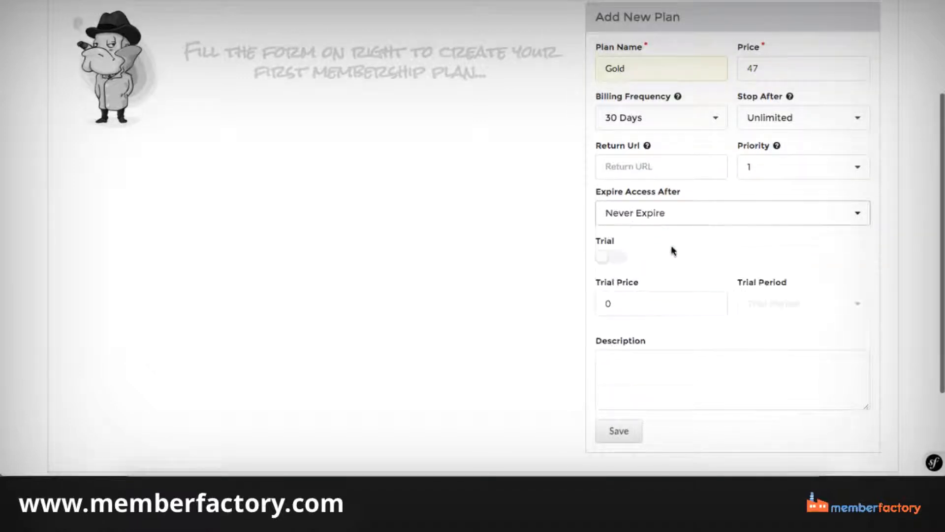
pyautogui.click(635, 221)
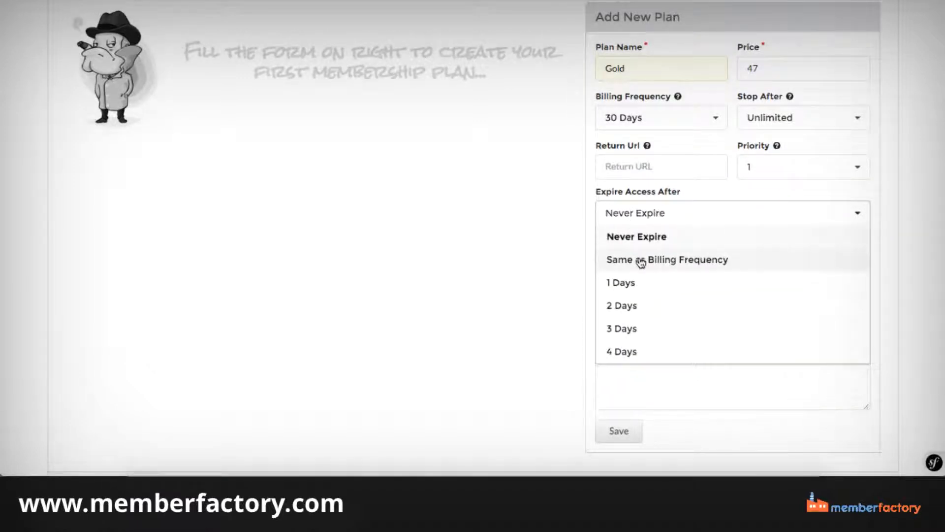
pyautogui.click(640, 260)
# Enable a trial for the Gold plan with a trial price of 1 and a trial period of 7 days.
pyautogui.scroll(-2, 533, 198)
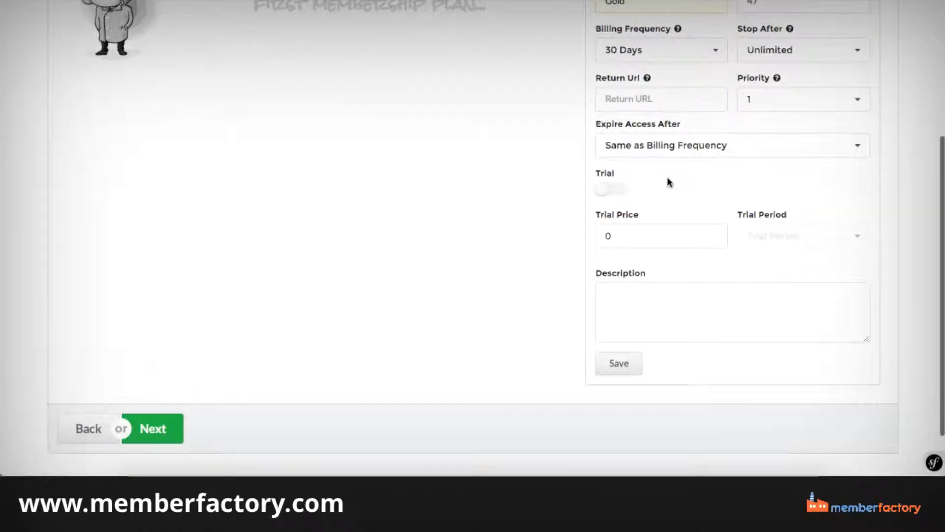
pyautogui.click(612, 188)
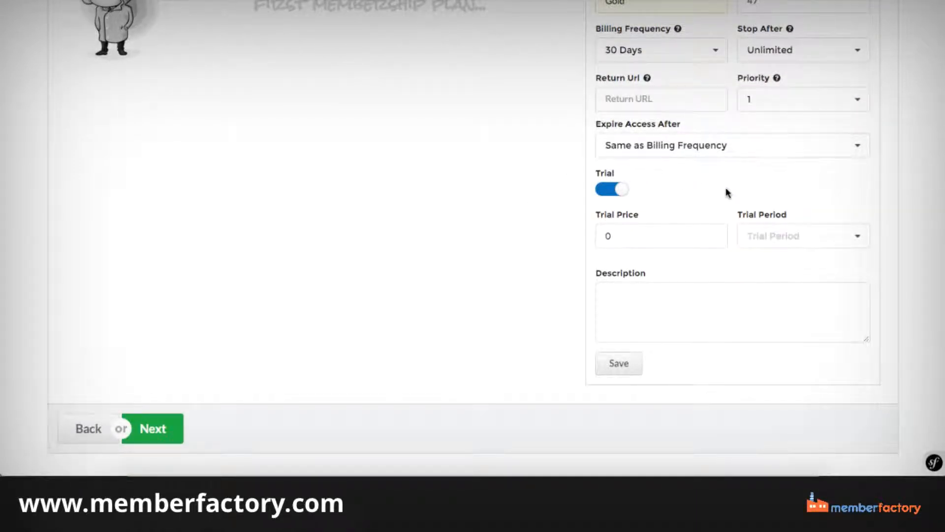
pyautogui.click(639, 239)
pyautogui.press('BackSpace')
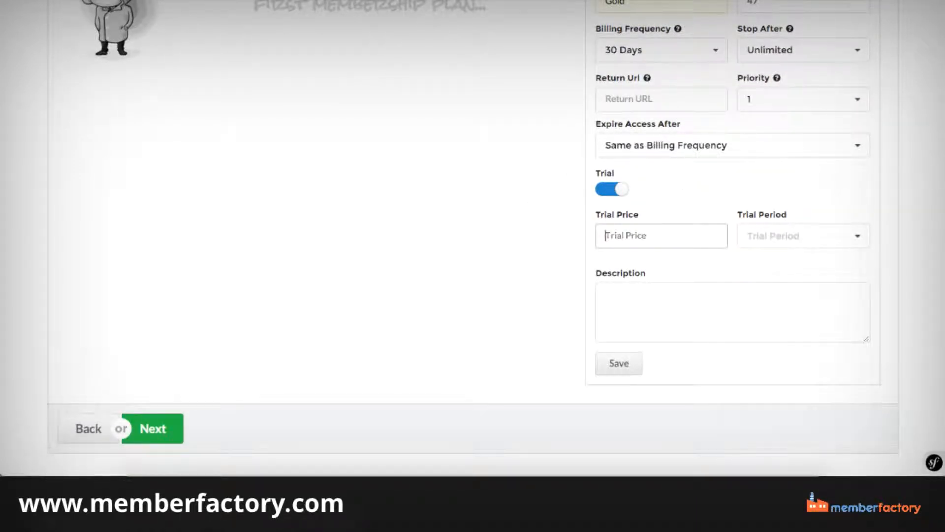
pyautogui.write('7')
pyautogui.press('BackSpace')
pyautogui.write('1')
pyautogui.click(760, 236)
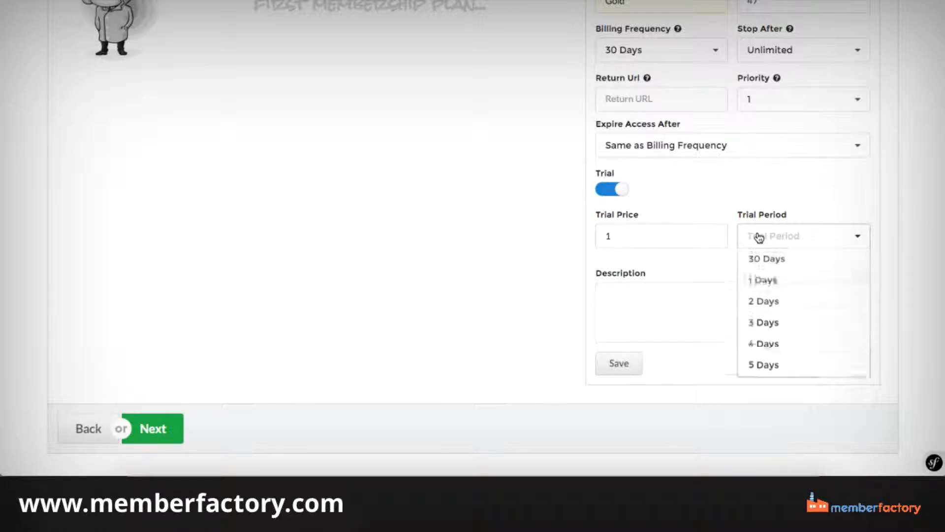
pyautogui.scroll(-4, 771, 327)
pyautogui.click(771, 324)
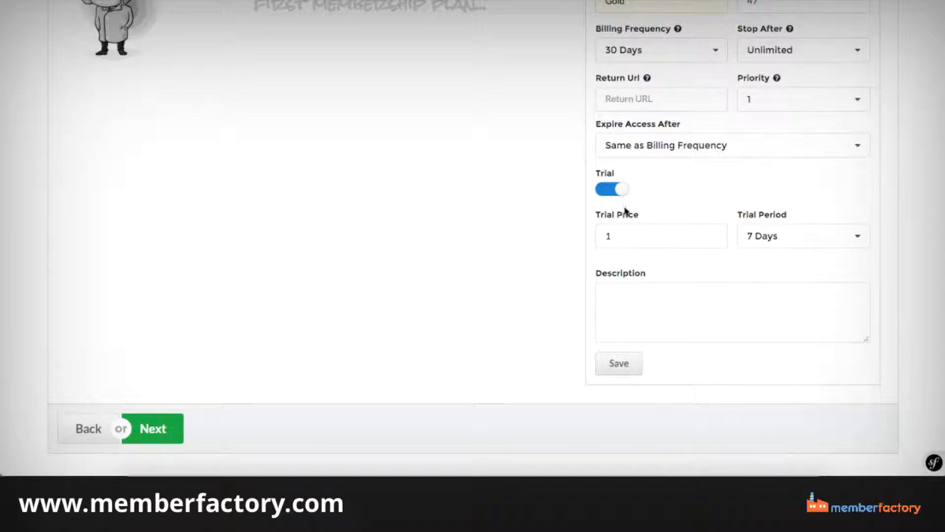
# Review the Gold plan's entries and save the plan.
pyautogui.scroll(5, 723, 222)
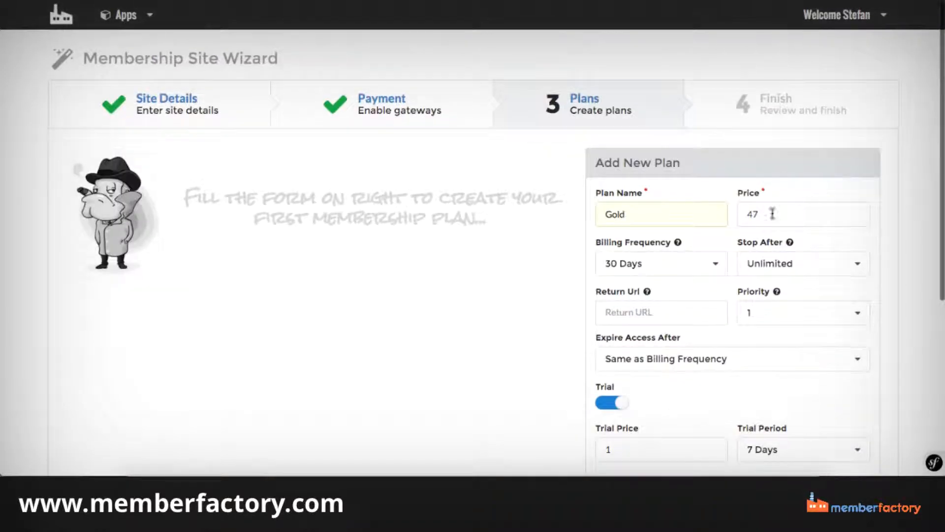
pyautogui.scroll(-5, 717, 206)
pyautogui.scroll(5, 616, 234)
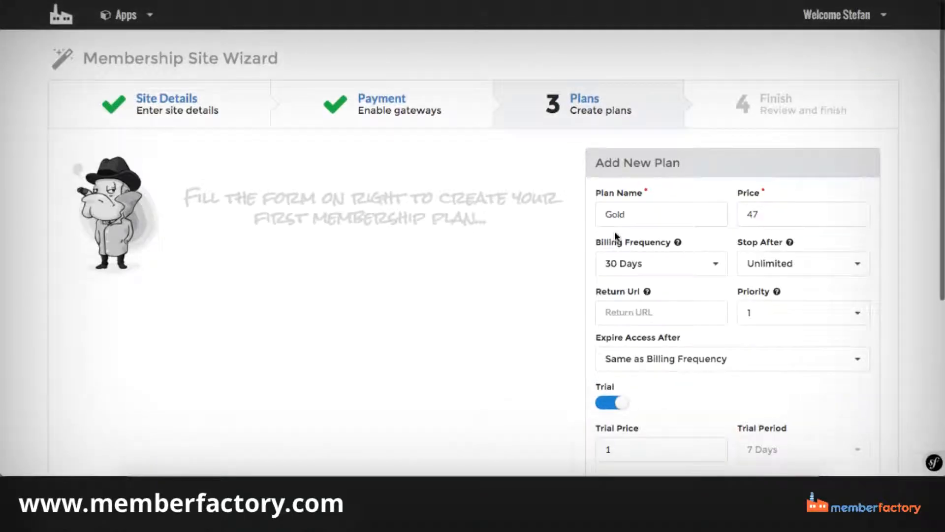
pyautogui.scroll(-5, 614, 231)
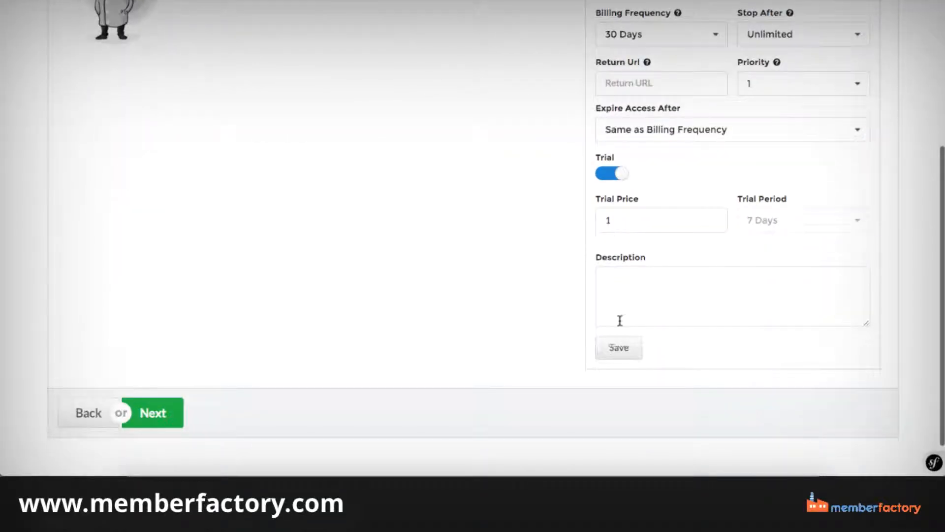
pyautogui.click(613, 346)
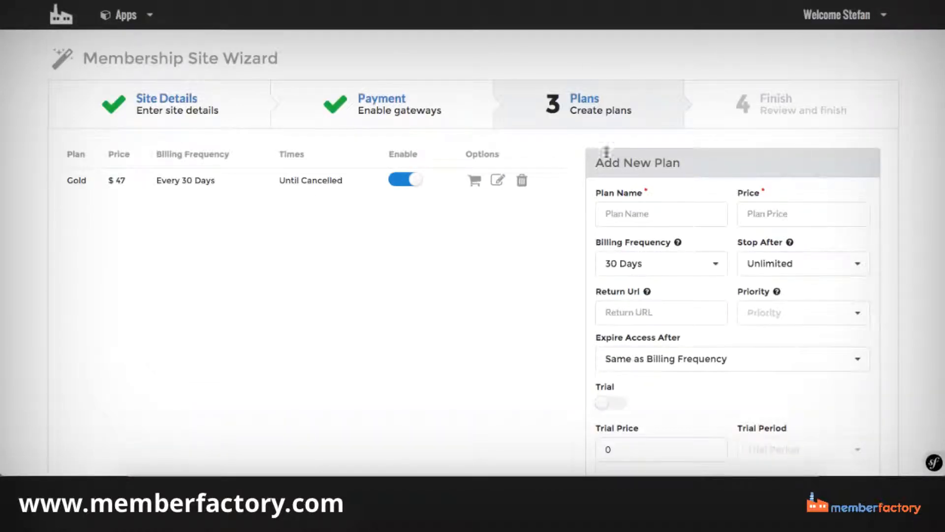
# Fill in a second plan named Silver with a price of 37.
pyautogui.click(617, 216)
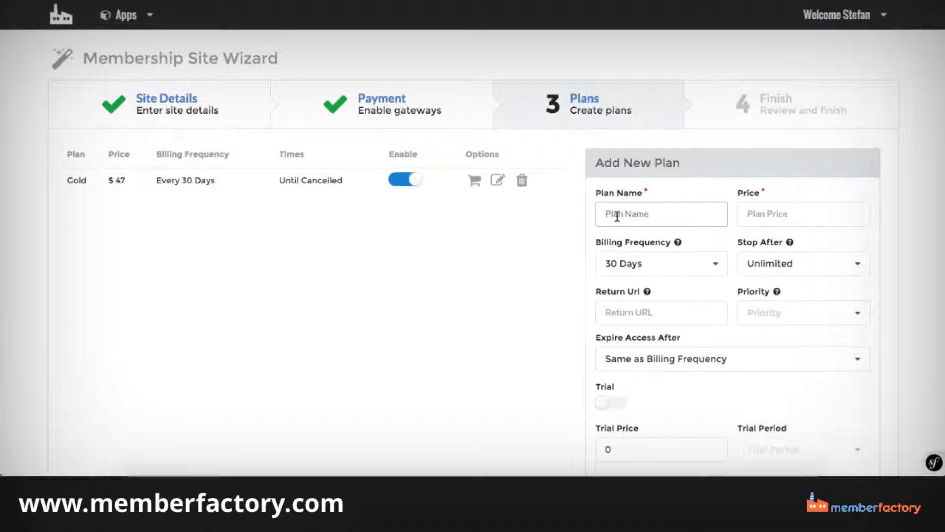
pyautogui.write('3')
pyautogui.press('BackSpace')
pyautogui.write('Silver')
pyautogui.click(753, 209)
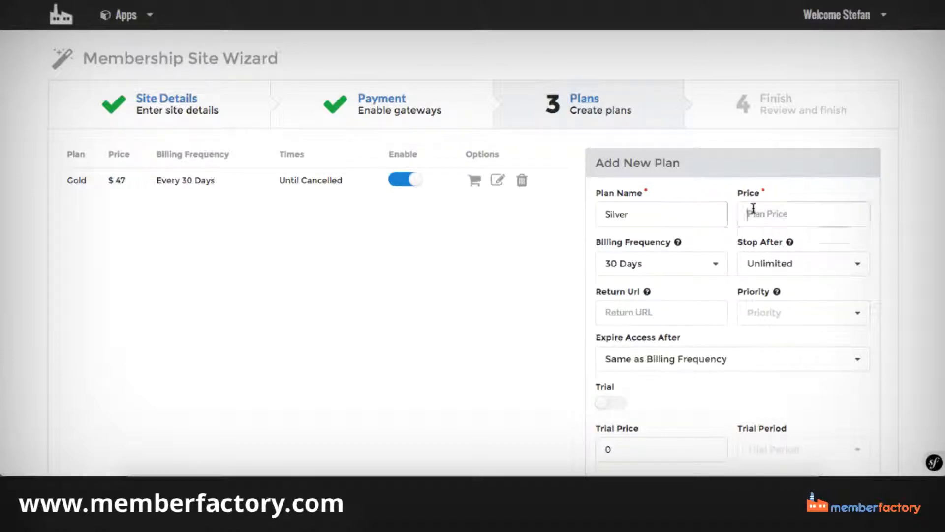
pyautogui.write('37')
pyautogui.click(489, 295)
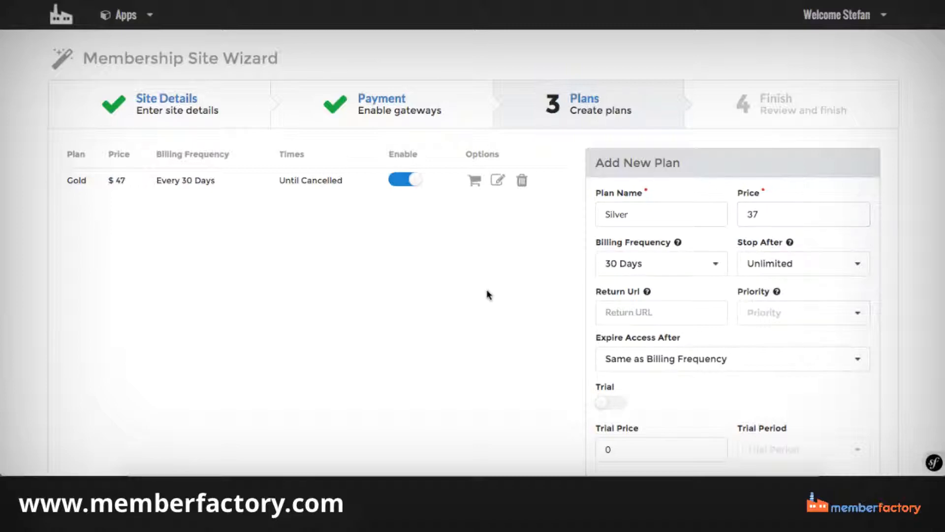
# Give the Silver plan priority 2 and save it without a trial or description.
pyautogui.scroll(-1, 743, 274)
pyautogui.click(753, 270)
pyautogui.click(759, 316)
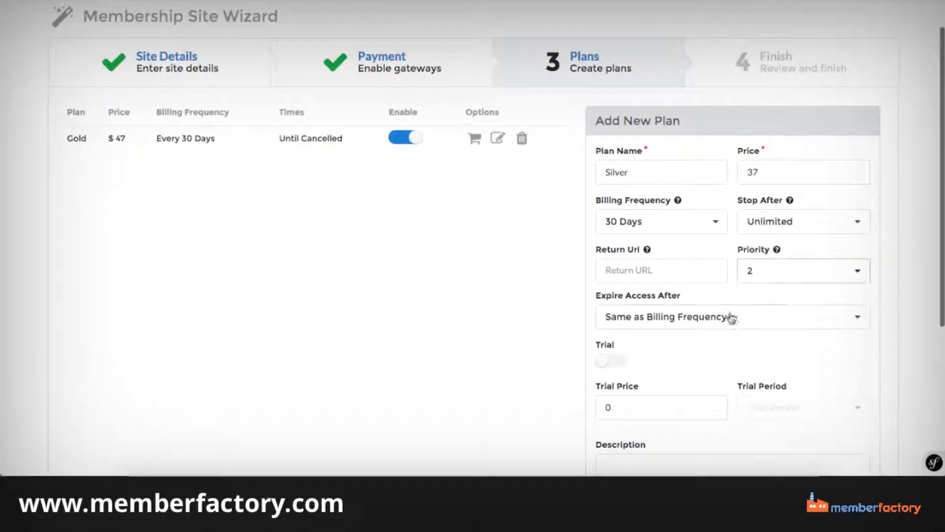
pyautogui.scroll(-1, 660, 331)
pyautogui.click(632, 416)
pyautogui.scroll(-4, 631, 415)
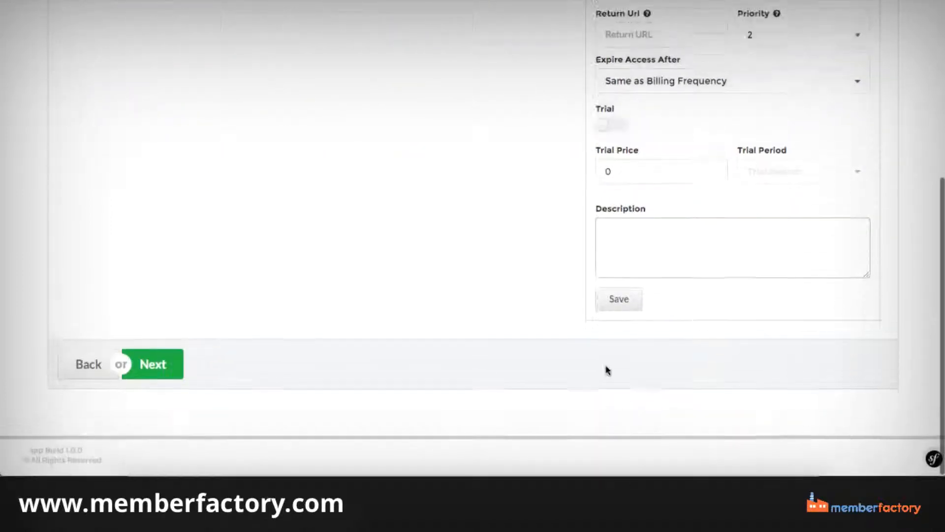
pyautogui.click(617, 311)
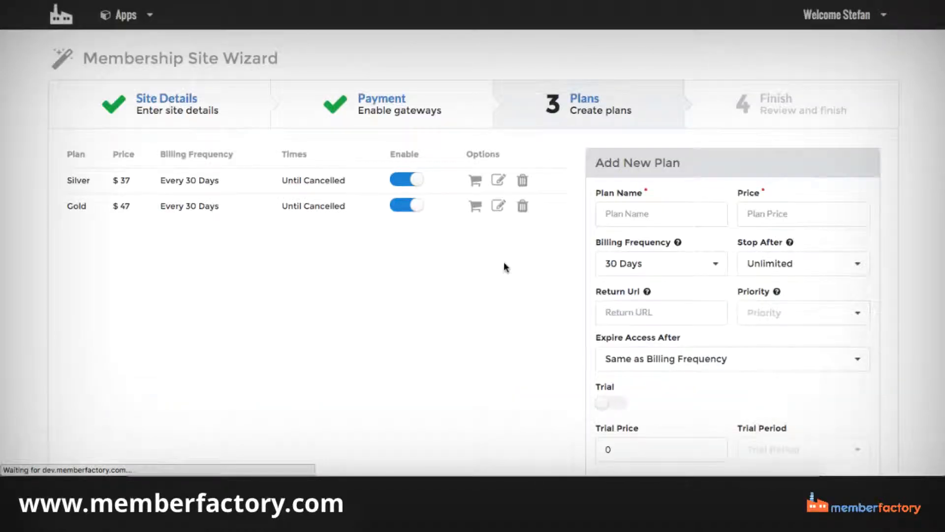
# Fill in a third plan named Bronze with a price of 17.
pyautogui.click(639, 212)
pyautogui.write('Bronz')
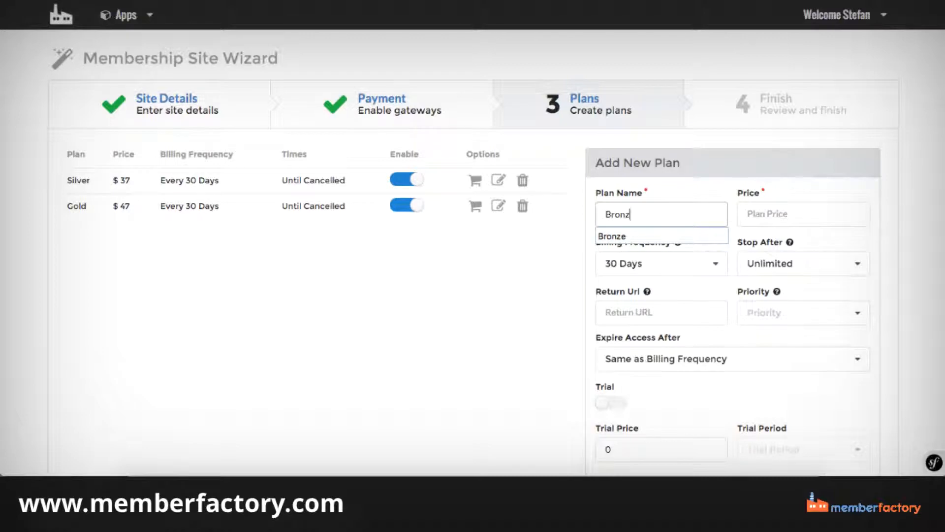
pyautogui.write('e')
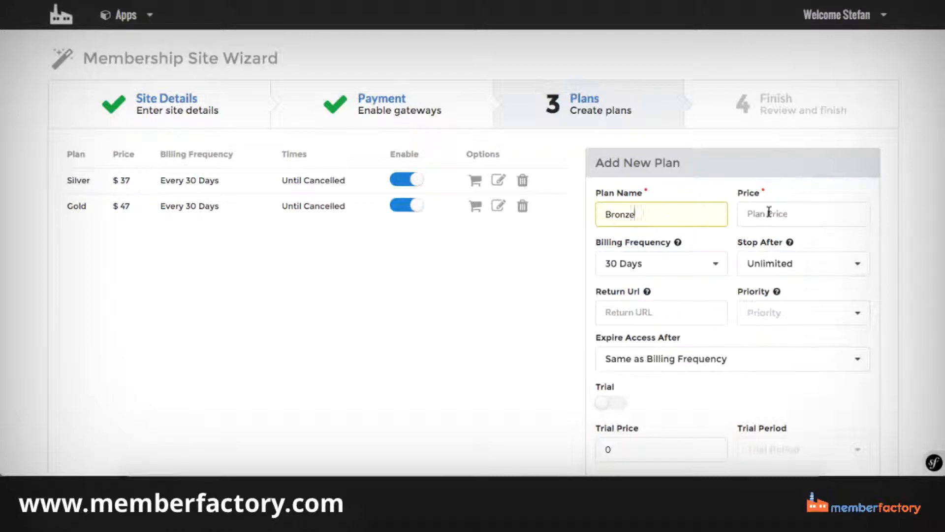
pyautogui.click(770, 212)
pyautogui.write('17')
# Give the Bronze plan priority 3 and save it without a trial or description.
pyautogui.scroll(-2, 755, 217)
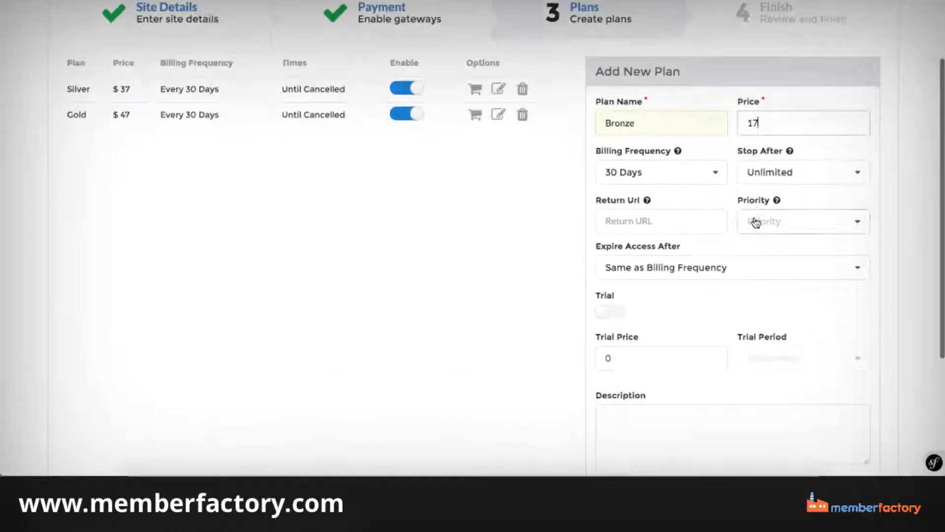
pyautogui.doubleClick(755, 222)
pyautogui.click(750, 221)
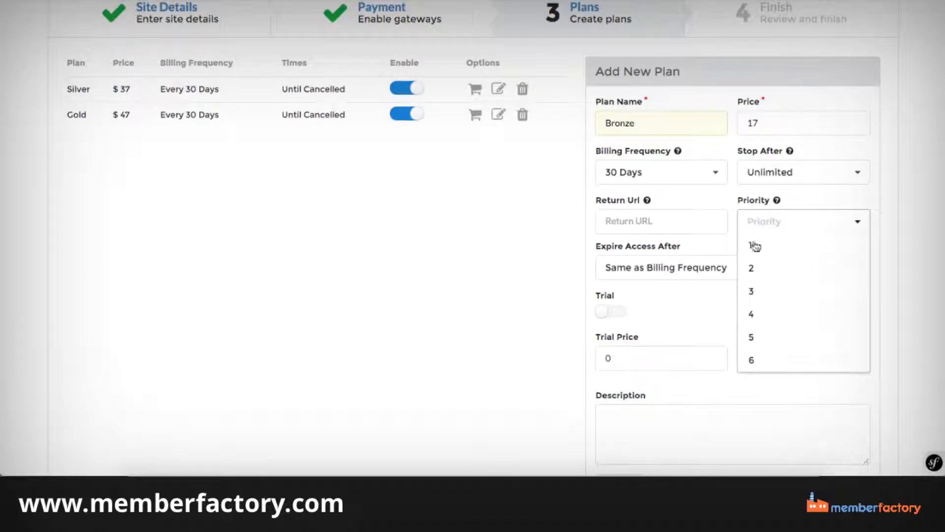
pyautogui.click(755, 293)
pyautogui.scroll(-2, 699, 280)
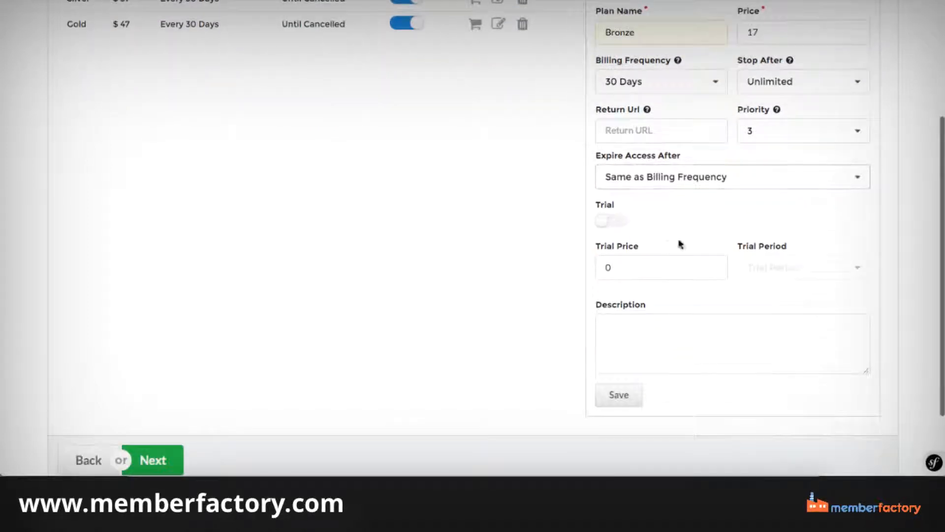
pyautogui.click(626, 318)
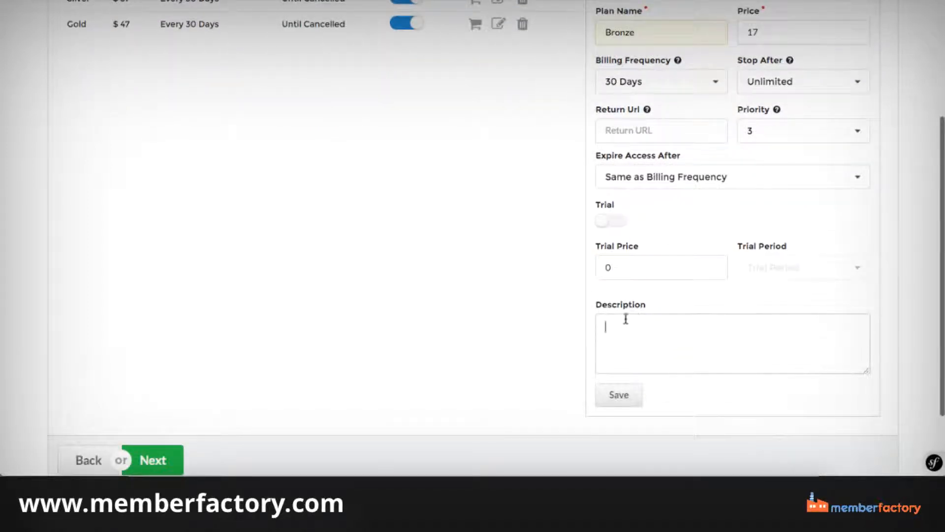
pyautogui.click(613, 396)
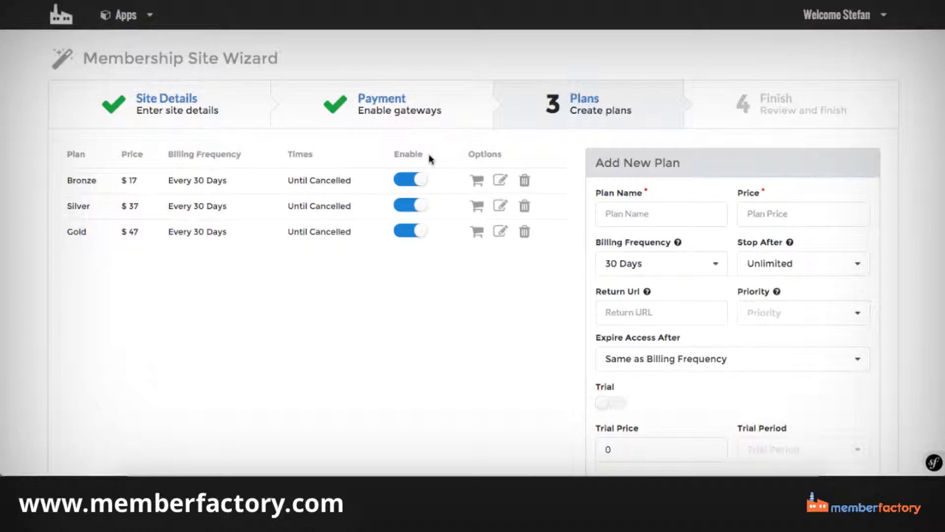
# Proceed from the plans to the wizard's final review and finish the DogTricks site installation.
pyautogui.scroll(-2, 431, 159)
pyautogui.scroll(-4, 429, 158)
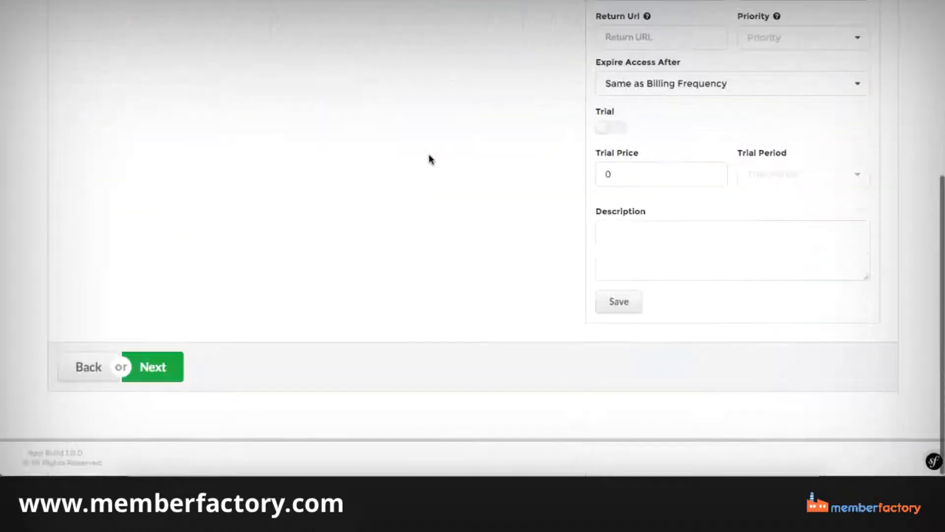
pyautogui.click(161, 368)
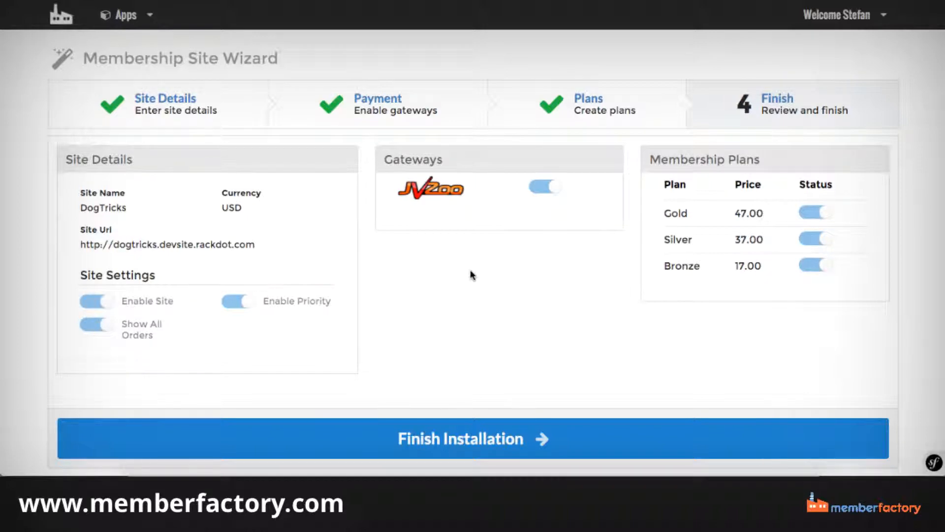
pyautogui.scroll(-1, 472, 274)
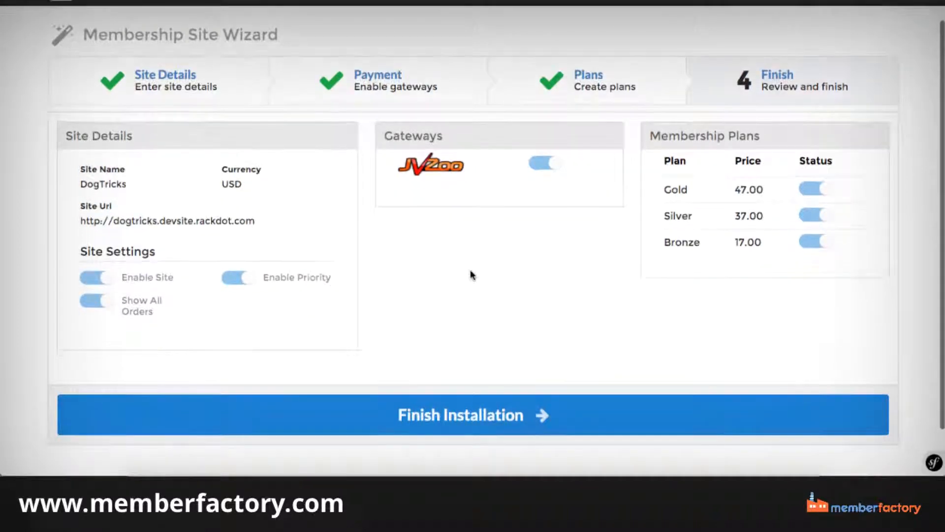
pyautogui.click(490, 411)
# Return to the Membership Site overview and examine the management options offered for the DogTricks site.
pyautogui.scroll(-3, 488, 406)
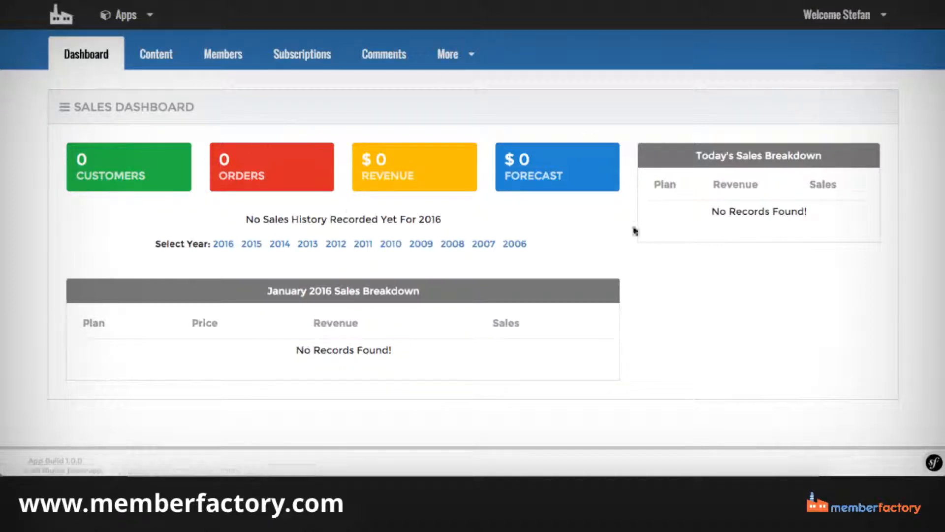
pyautogui.click(129, 16)
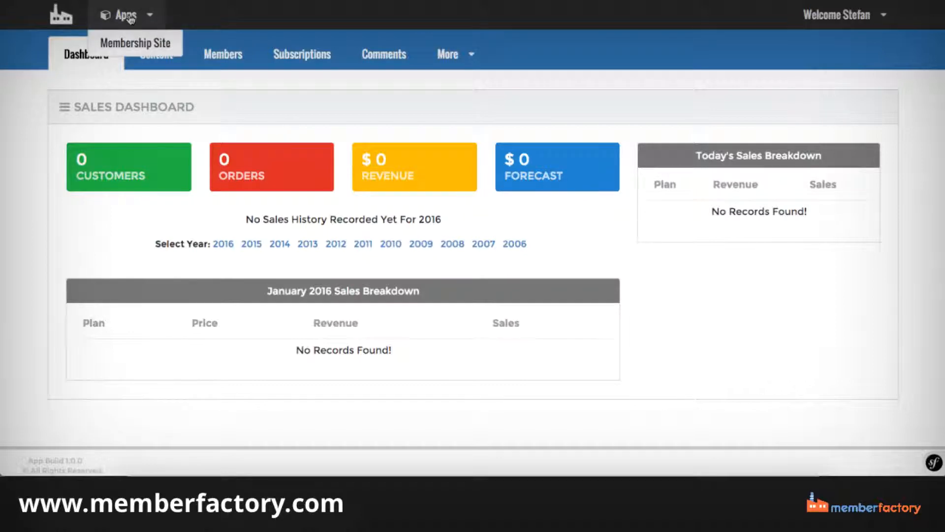
pyautogui.click(136, 45)
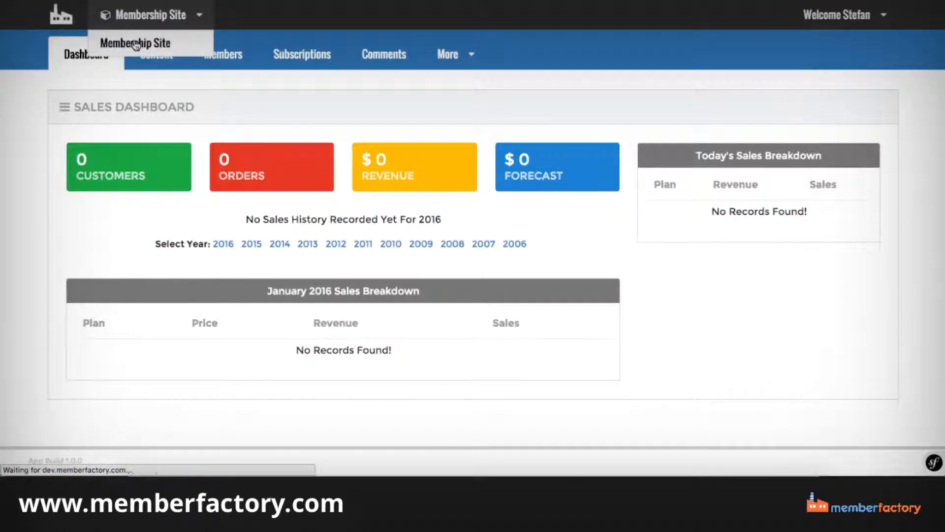
pyautogui.scroll(-5, 137, 46)
pyautogui.scroll(-4, 137, 45)
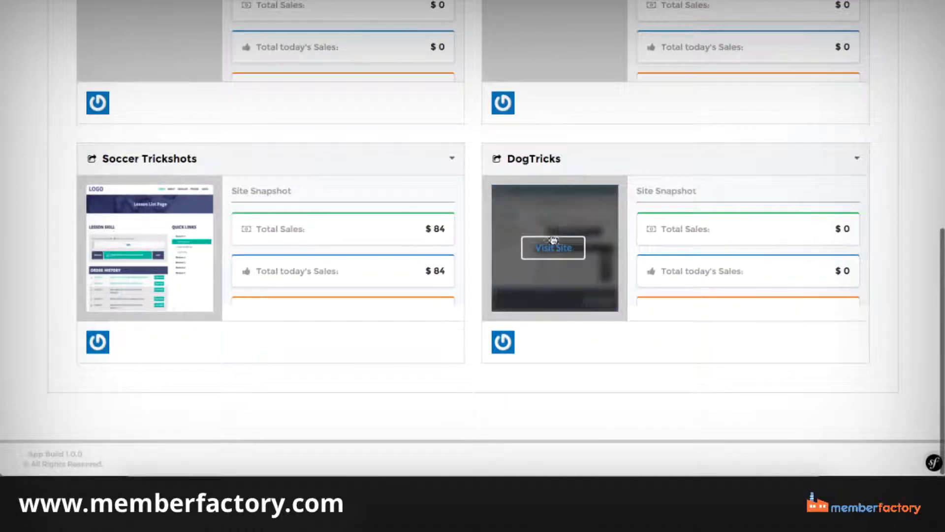
pyautogui.click(851, 161)
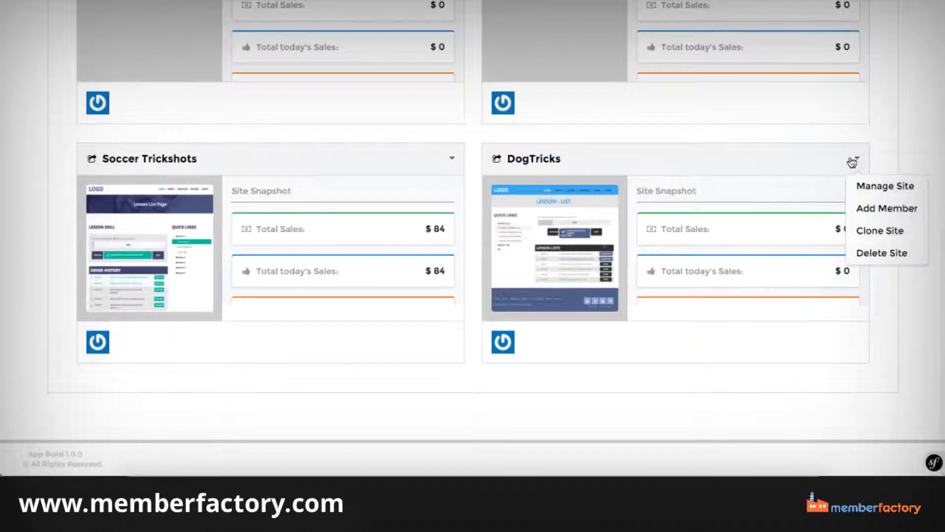
pyautogui.click(923, 152)
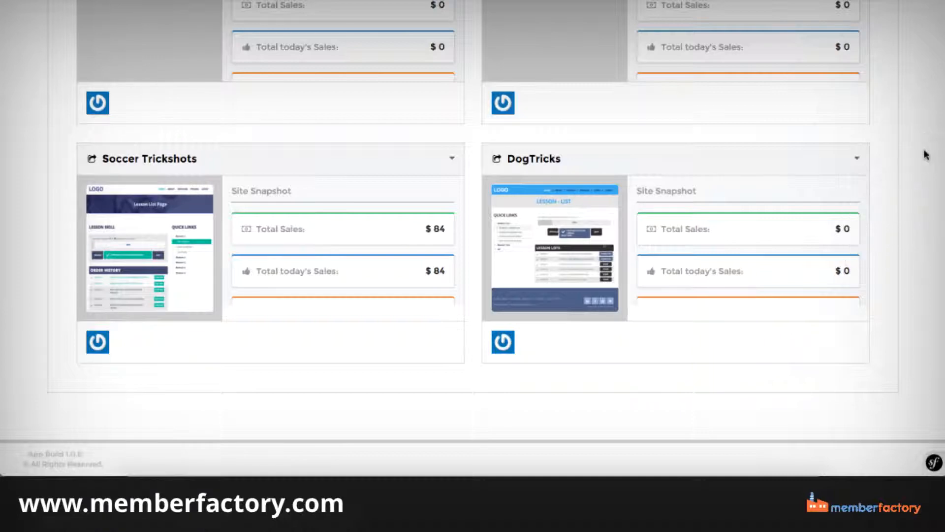
# Open the management area of the DogTricks site from the site overview.
pyautogui.scroll(5, 922, 163)
pyautogui.scroll(-8, 655, 131)
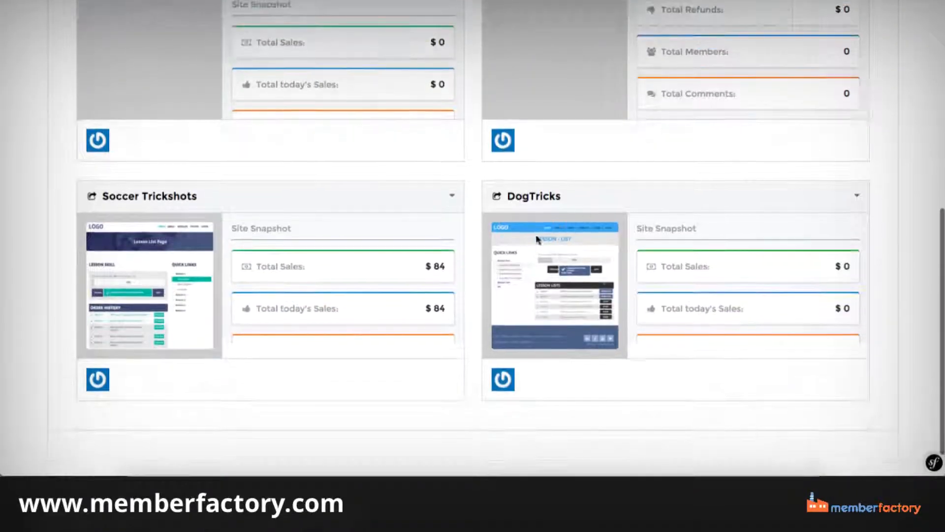
pyautogui.click(856, 195)
pyautogui.click(867, 224)
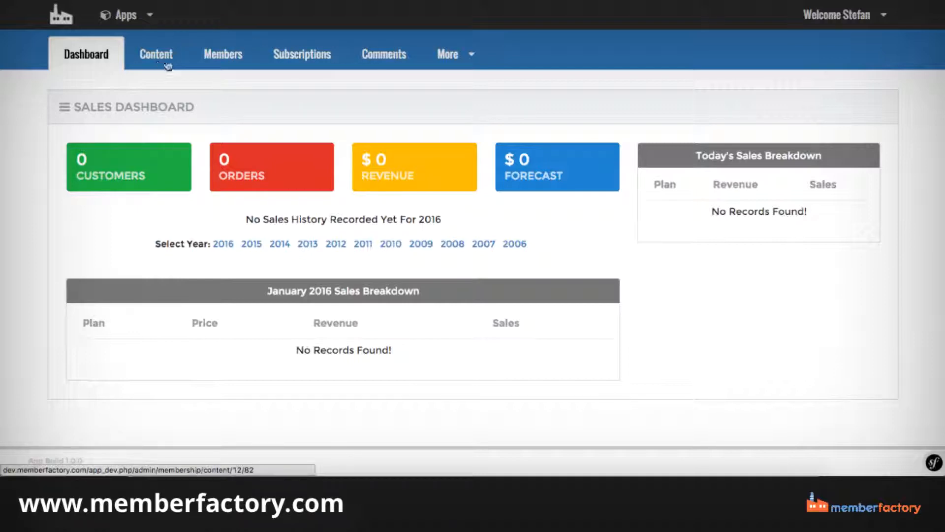
# Start adding a DogTricks member with the member's e-mail address, Notify Admin turned on and Enable Admin turned off.
pyautogui.click(223, 58)
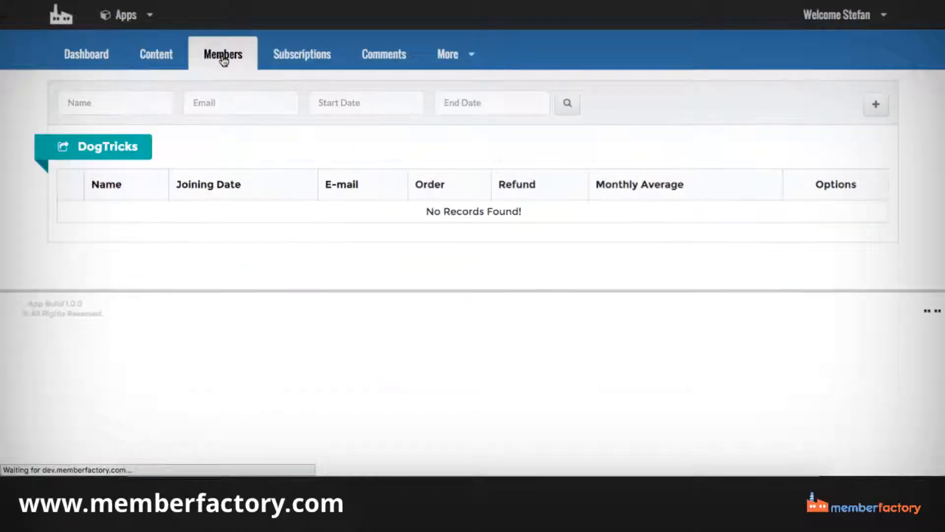
pyautogui.click(876, 104)
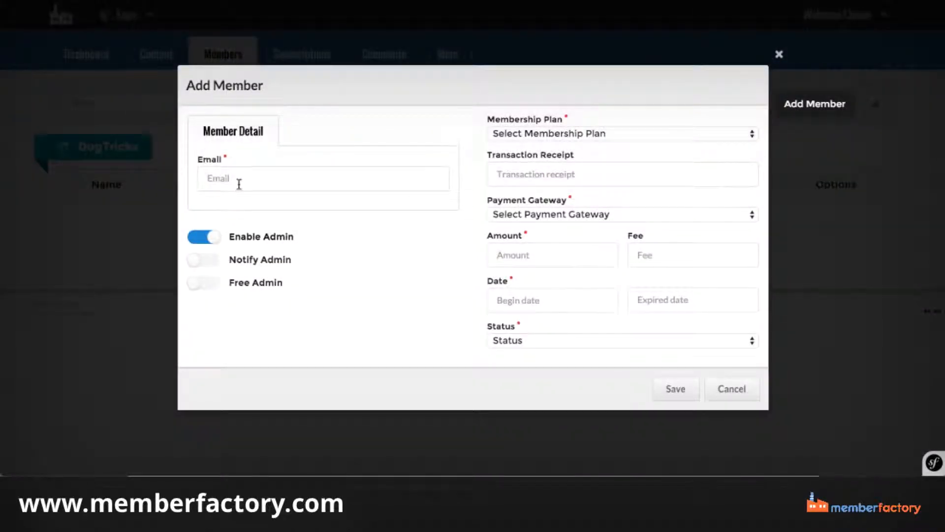
pyautogui.click(239, 183)
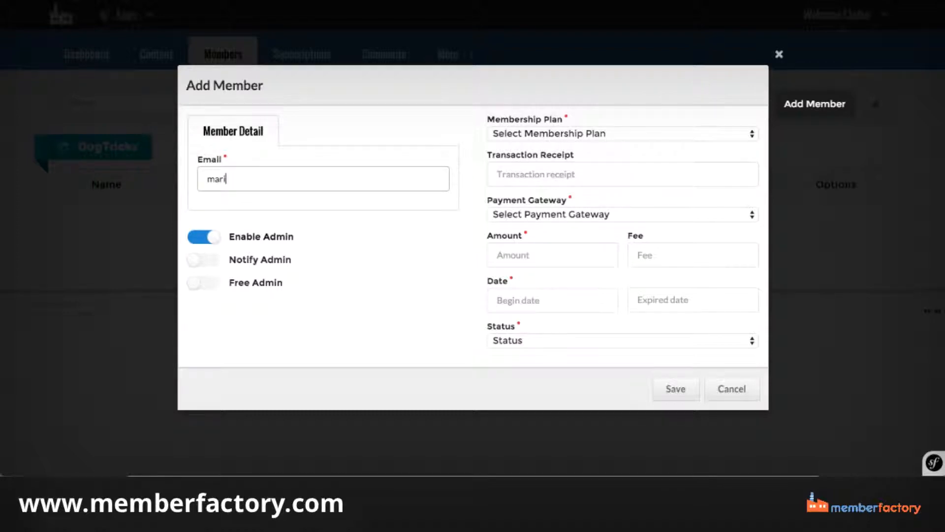
pyautogui.click(202, 261)
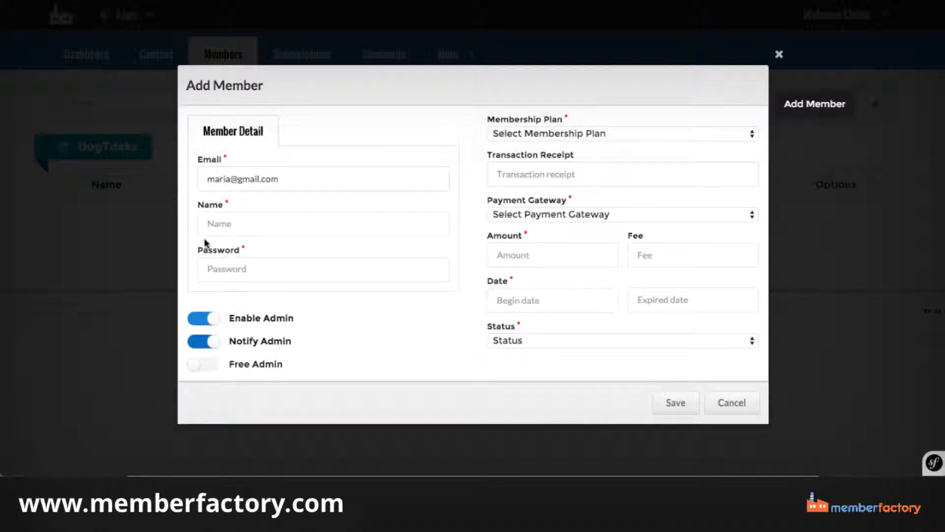
pyautogui.click(212, 318)
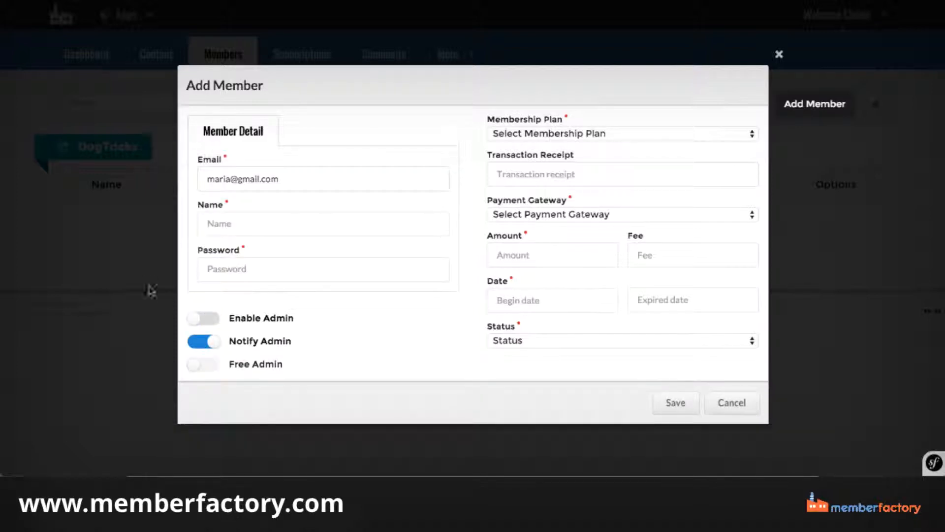
# Assign the new member the Gold plan with the JVZoo payment gateway and Active status, leaving the transaction receipt empty.
pyautogui.click(548, 134)
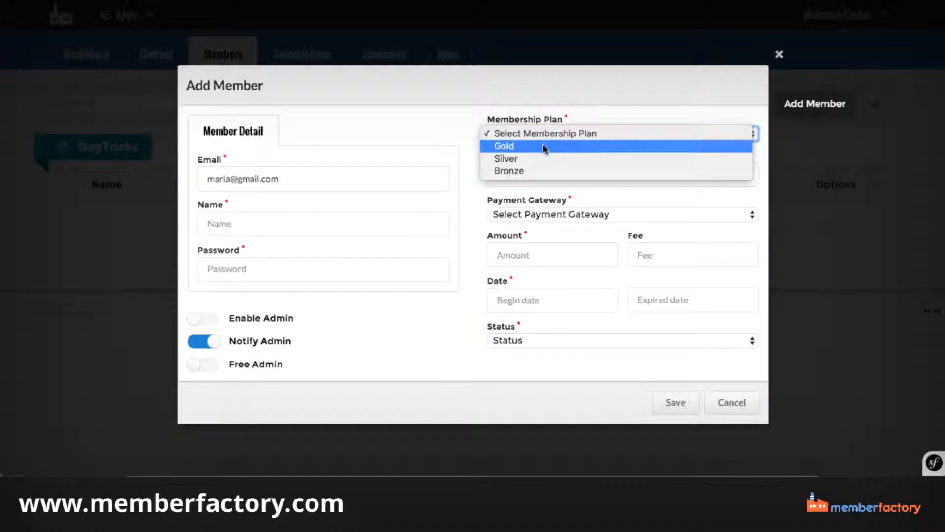
pyautogui.click(544, 147)
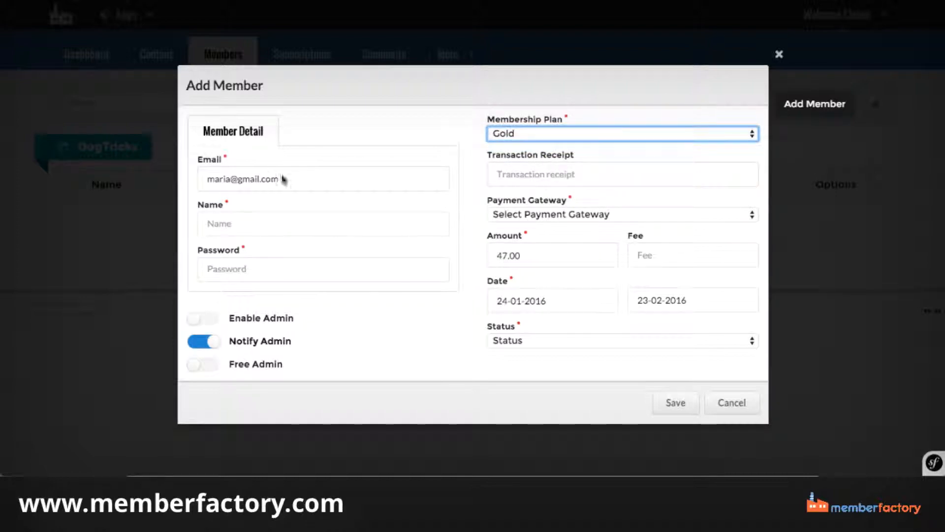
pyautogui.click(508, 170)
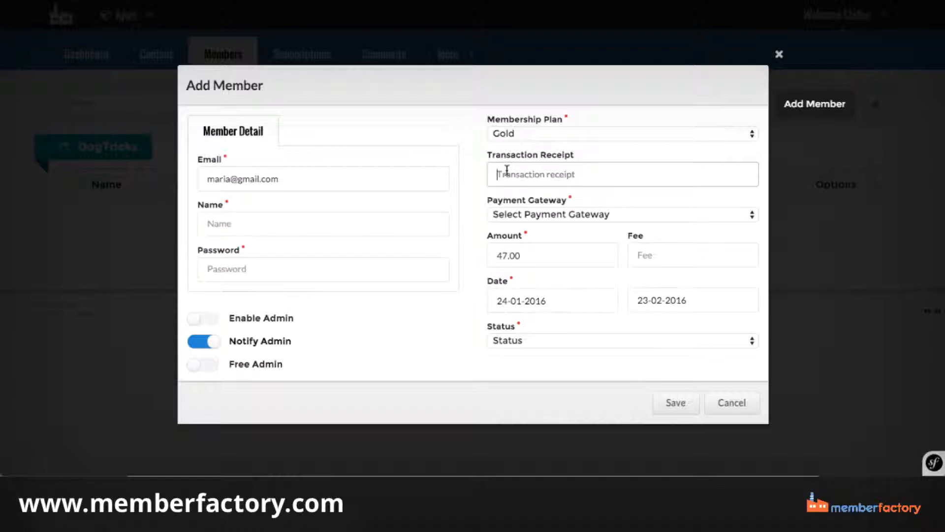
pyautogui.click(545, 213)
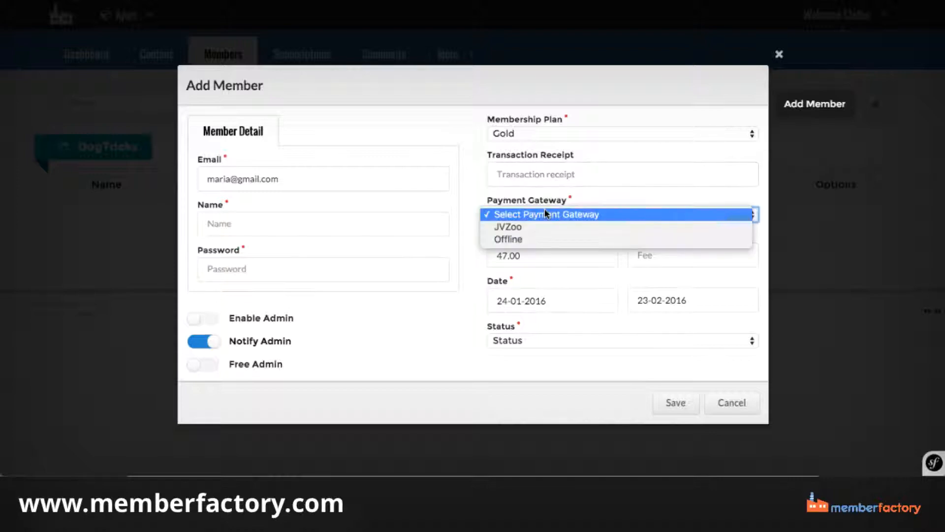
pyautogui.click(592, 227)
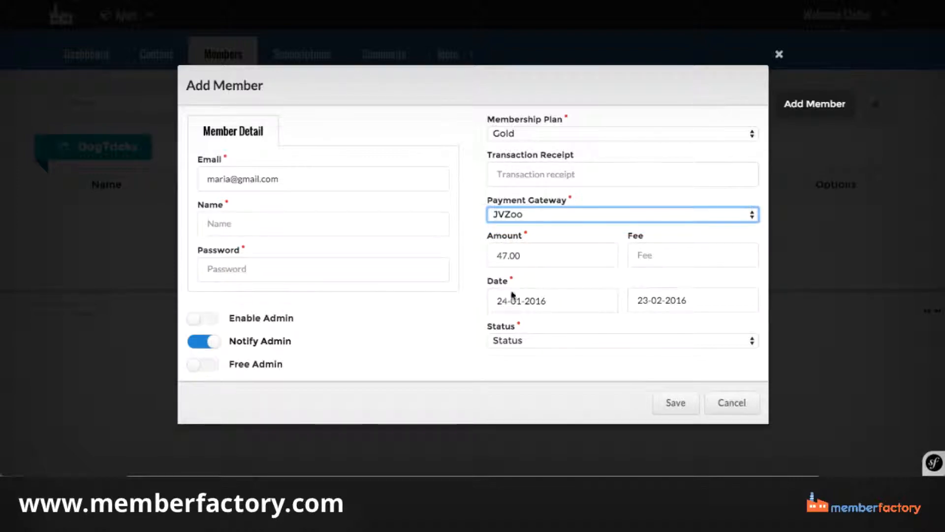
pyautogui.click(524, 341)
pyautogui.click(544, 354)
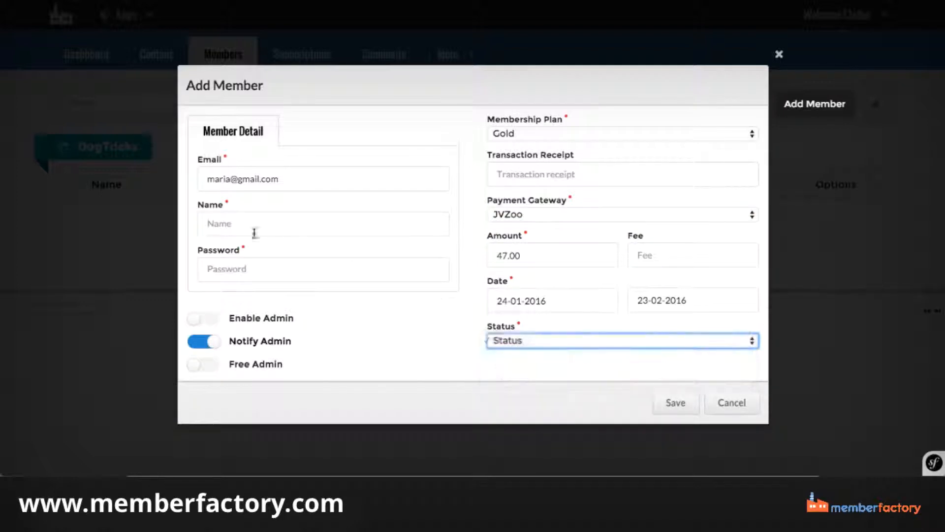
# Fill in the Gold member's name and account password, and save the member.
pyautogui.click(210, 223)
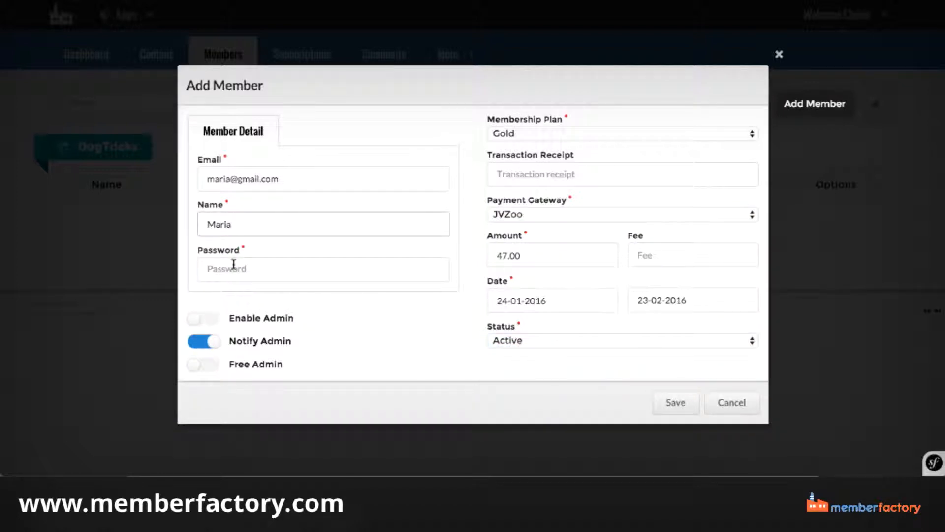
pyautogui.click(234, 266)
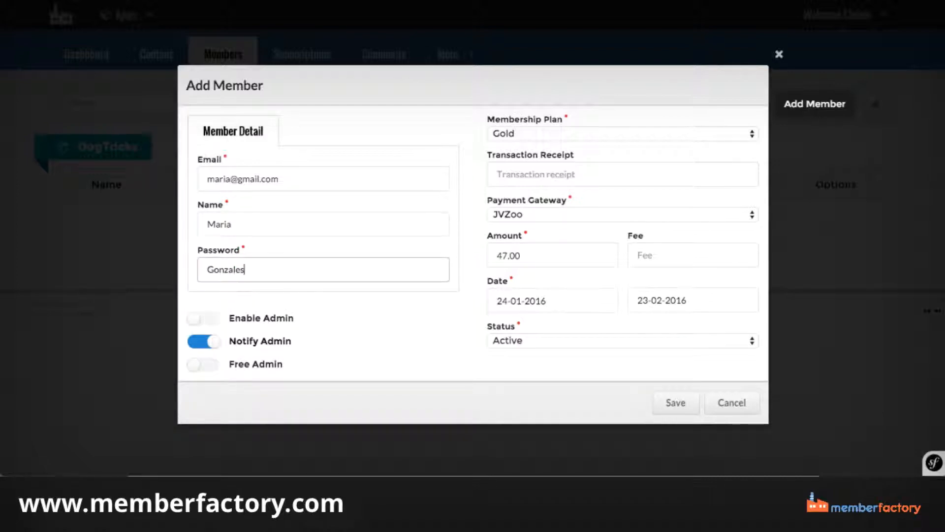
pyautogui.click(676, 402)
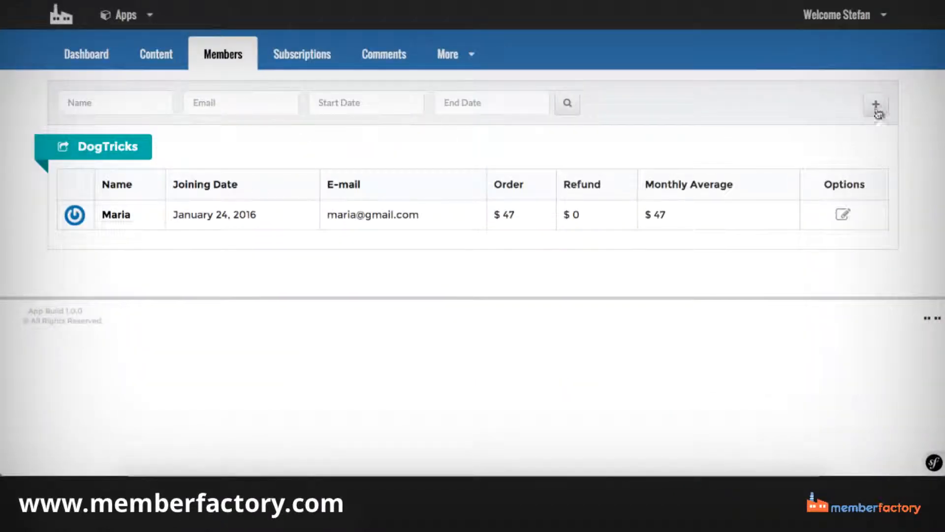
# Start adding a second DogTricks member and fill in the member's e-mail address.
pyautogui.click(876, 104)
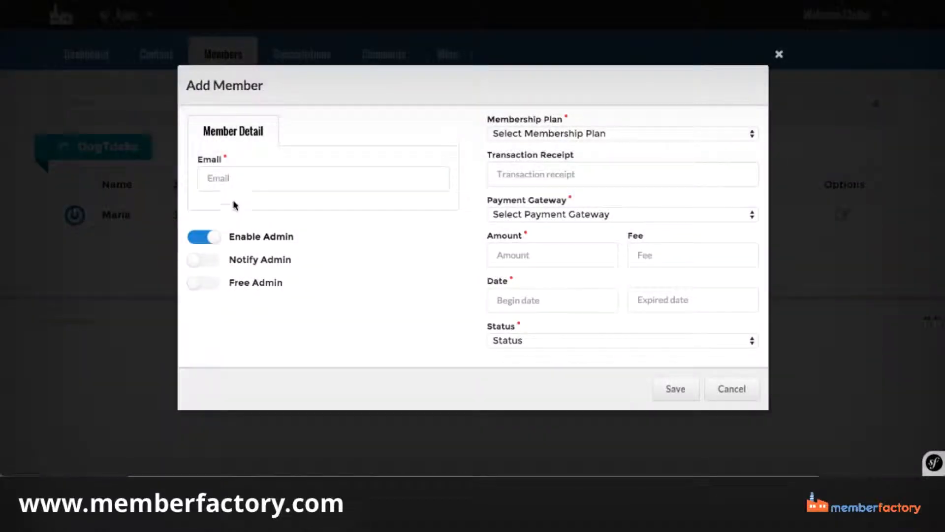
pyautogui.click(221, 185)
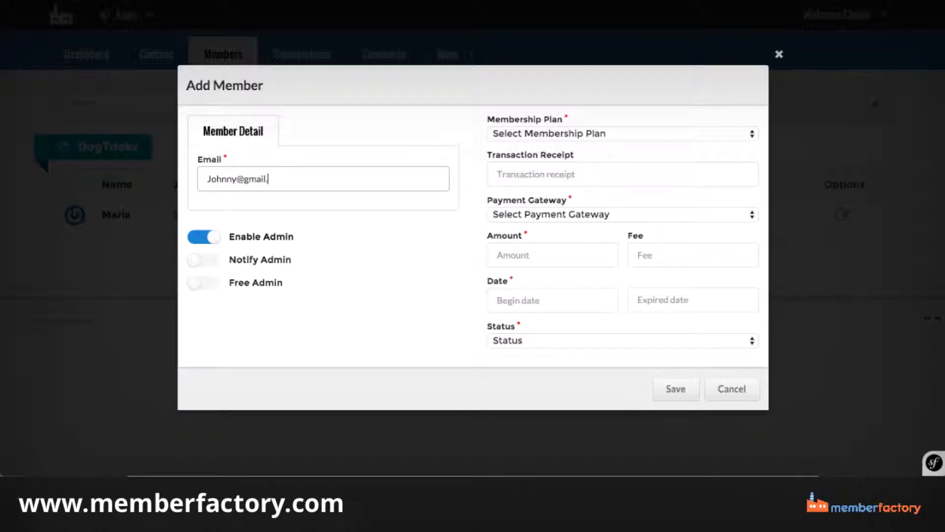
# Assign the second member the Bronze plan with the JVZoo payment gateway and Active status.
pyautogui.click(526, 133)
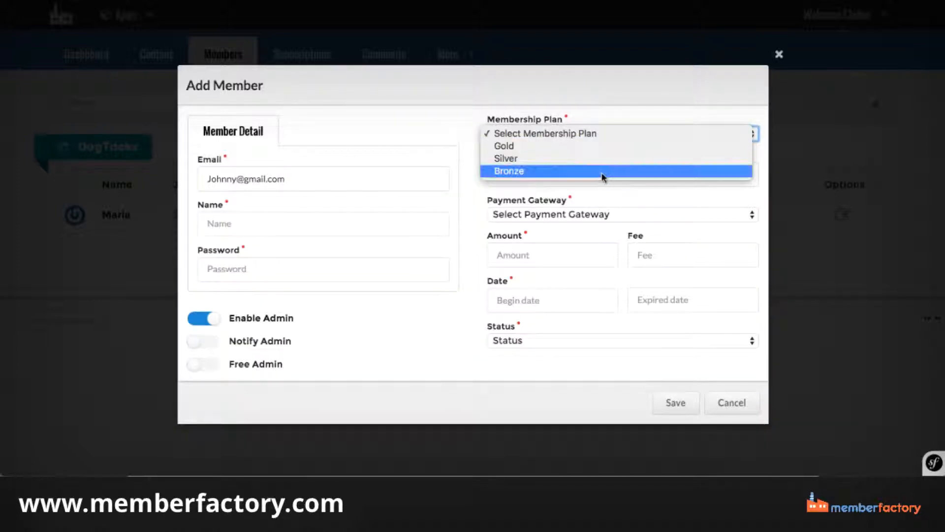
pyautogui.click(601, 172)
pyautogui.click(629, 215)
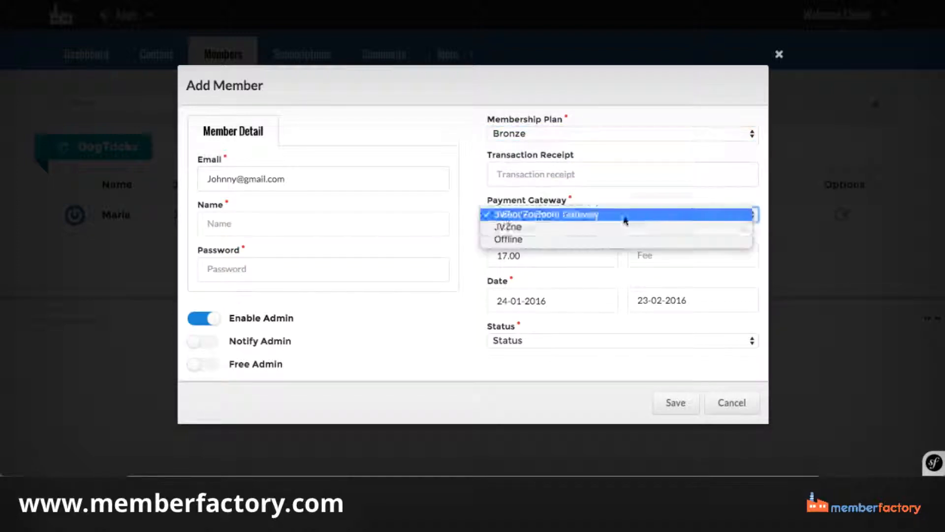
pyautogui.click(533, 227)
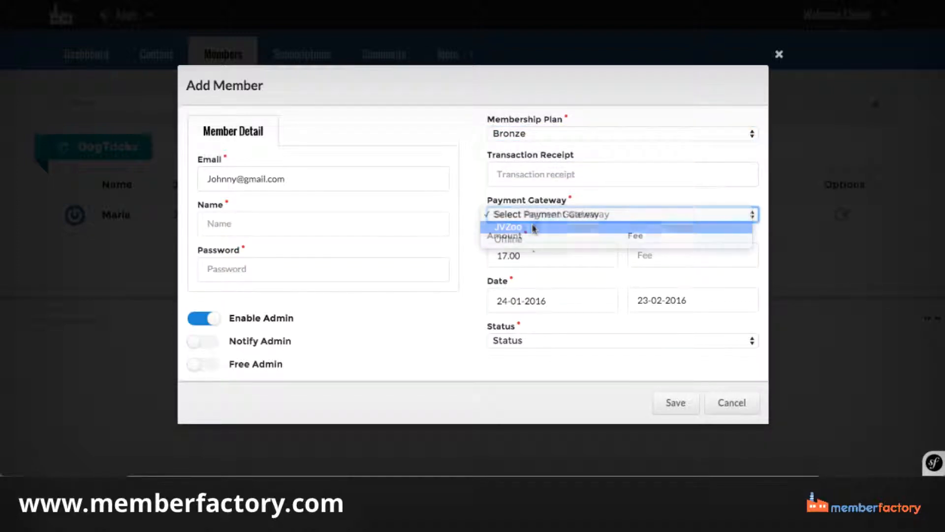
pyautogui.click(512, 344)
pyautogui.click(515, 353)
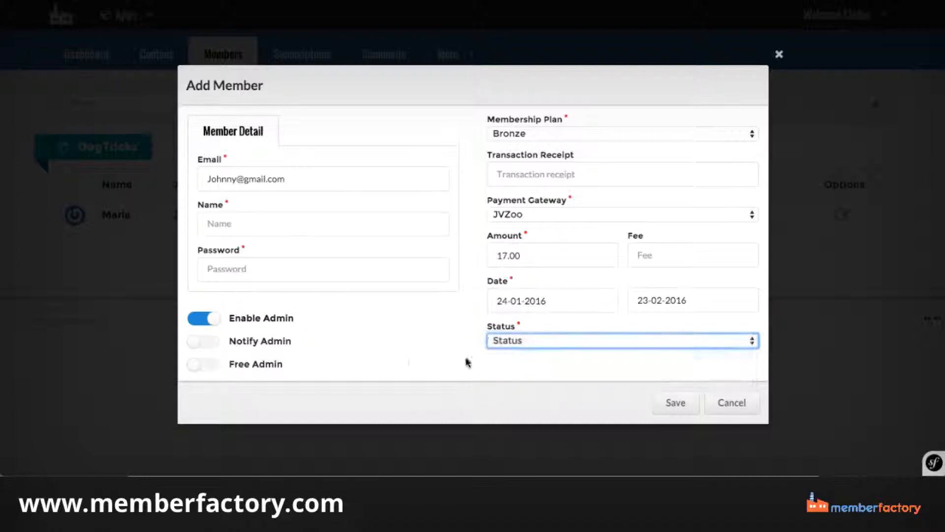
# Turn on Notify Admin and turn off Enable Admin for the Bronze member, and fill in the member's name.
pyautogui.click(203, 340)
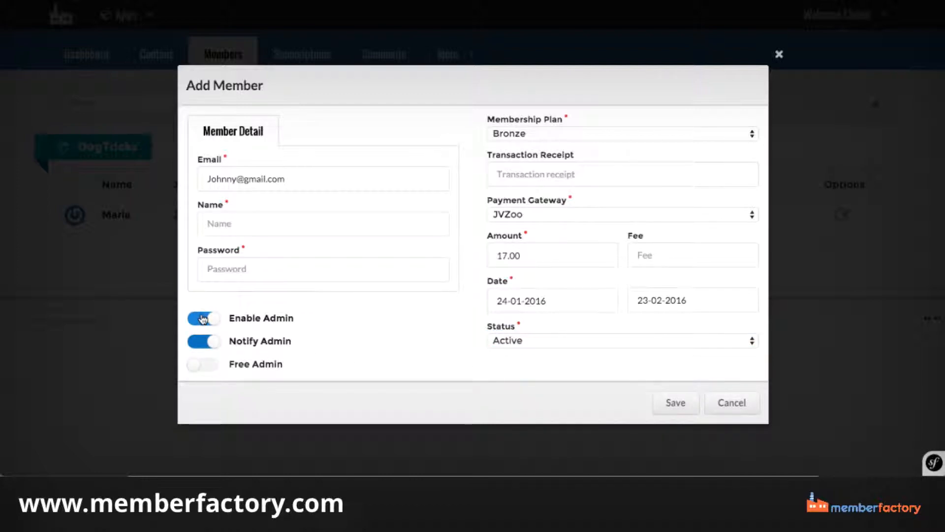
pyautogui.click(204, 319)
pyautogui.click(235, 226)
pyautogui.write('Jo')
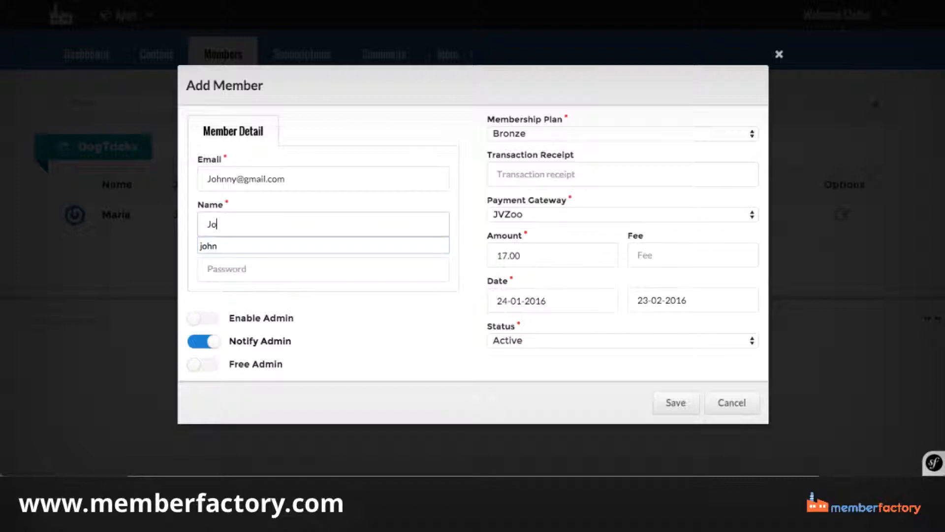
pyautogui.write('hnny Bi')
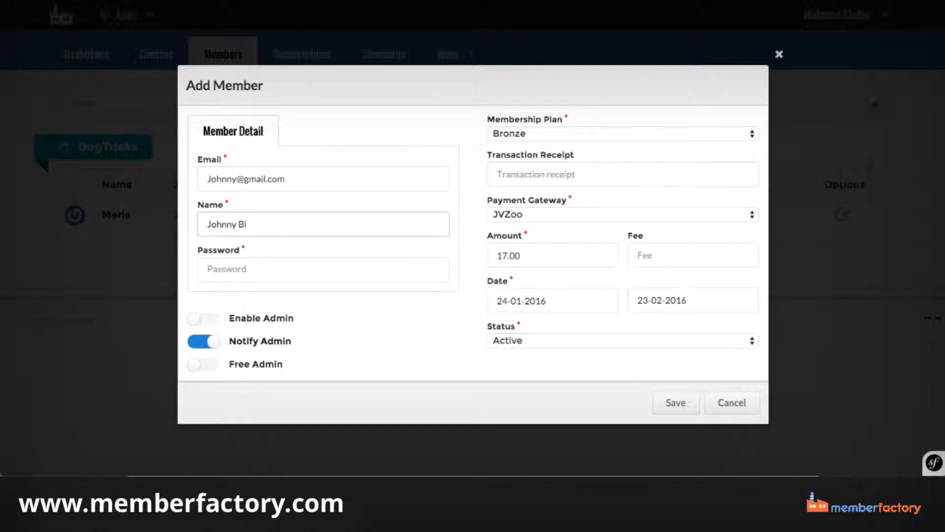
# Enter the account password for the Bronze member and save the member.
pyautogui.click(213, 259)
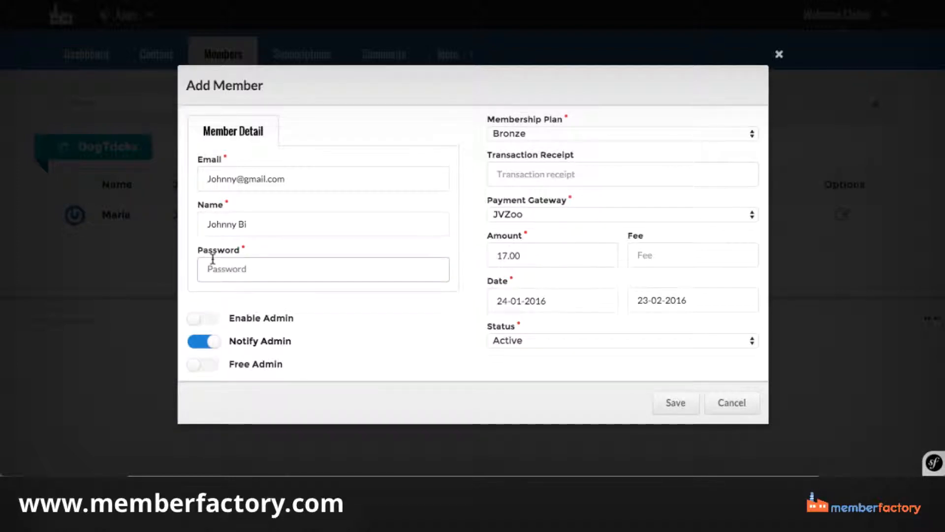
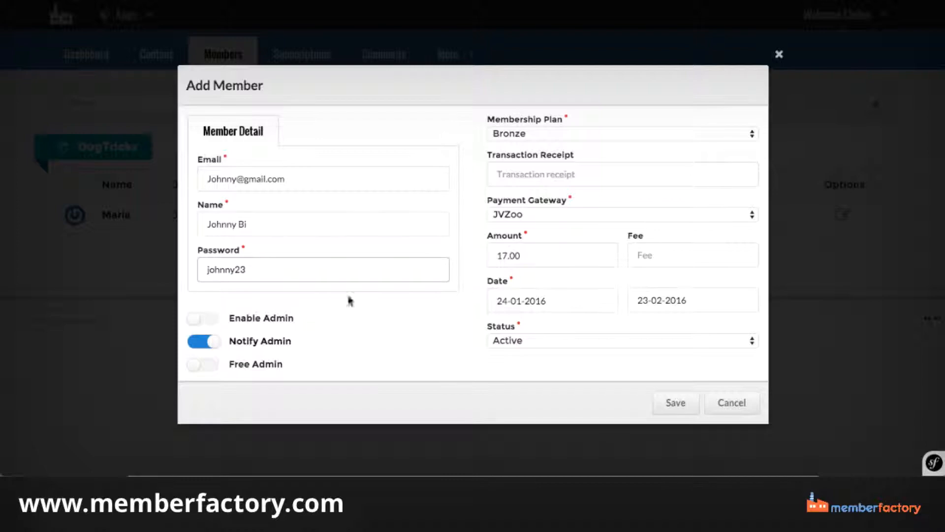
pyautogui.click(685, 410)
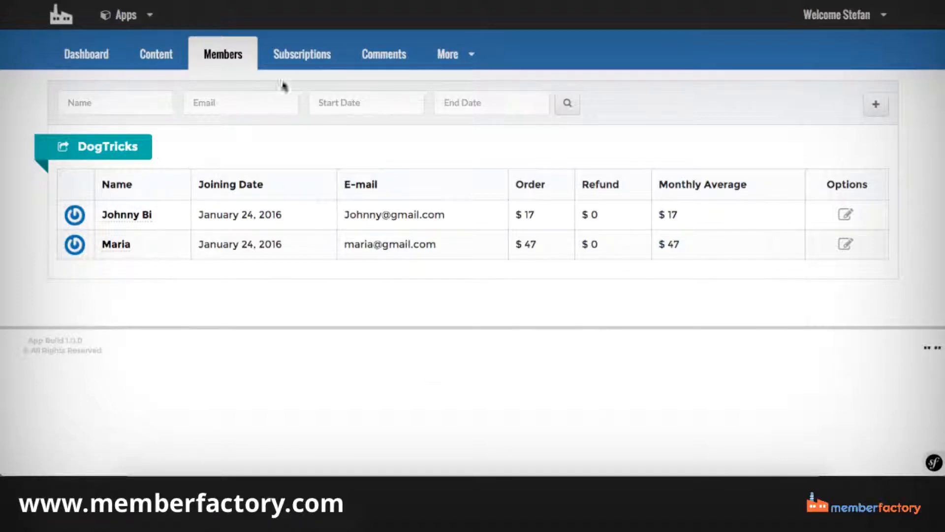
# Examine the DogTricks subscriptions list and the sales dashboard's summary figures, yearly sales history and per-plan sales breakdowns.
pyautogui.click(289, 60)
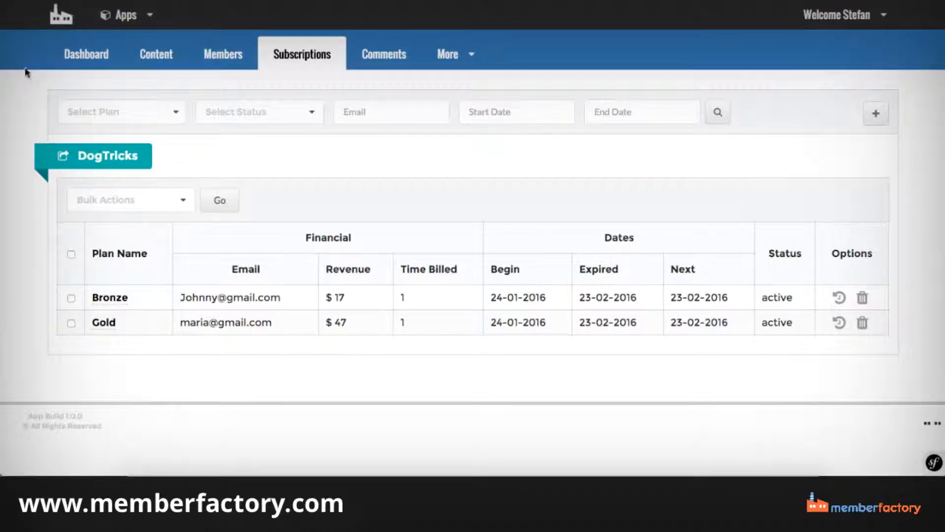
pyautogui.click(74, 64)
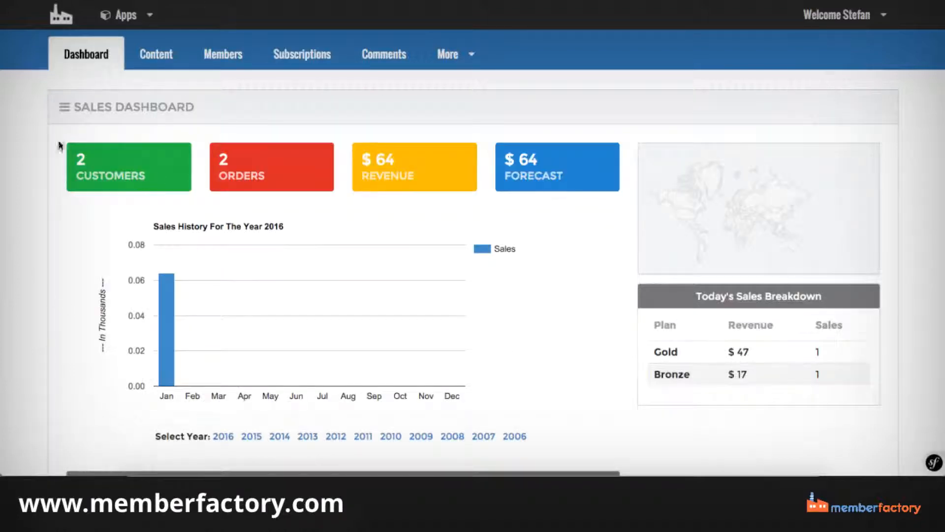
pyautogui.scroll(-4, 255, 144)
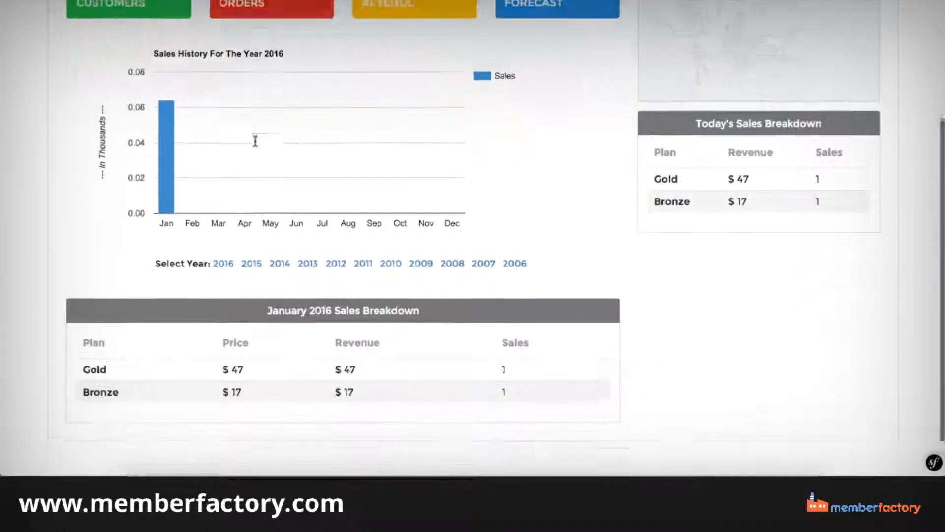
pyautogui.scroll(3, 255, 144)
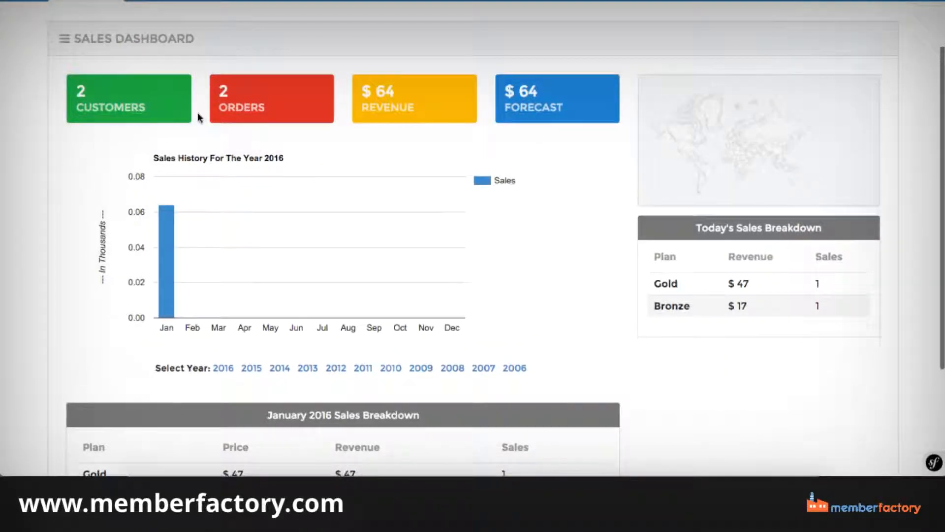
pyautogui.scroll(1, 198, 112)
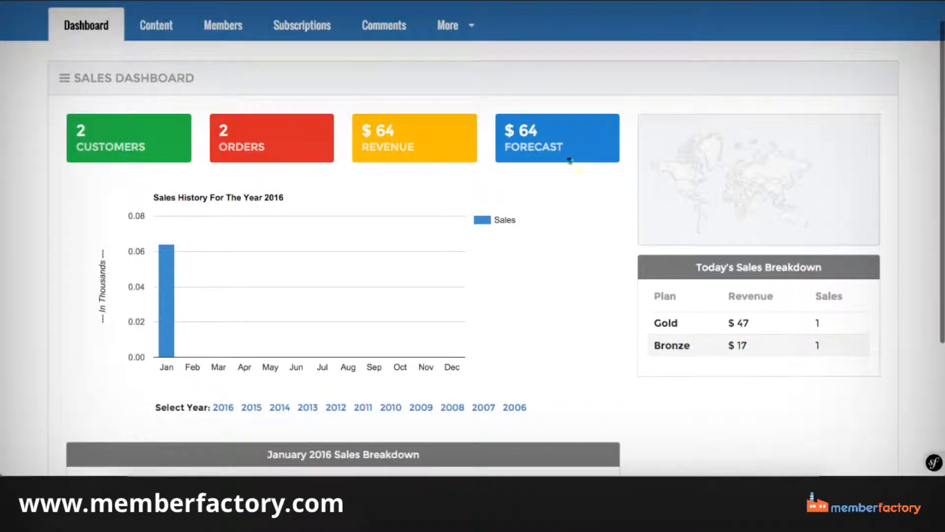
pyautogui.scroll(-4, 418, 116)
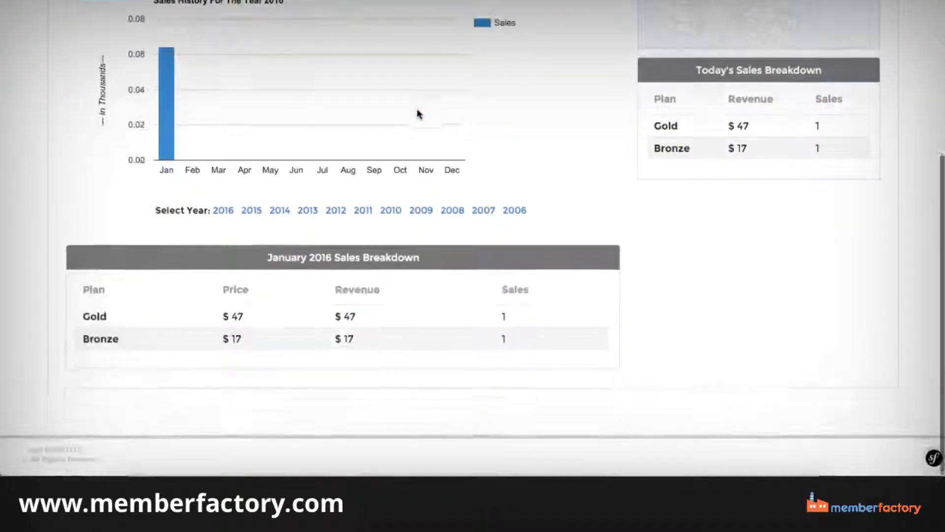
pyautogui.scroll(3, 325, 322)
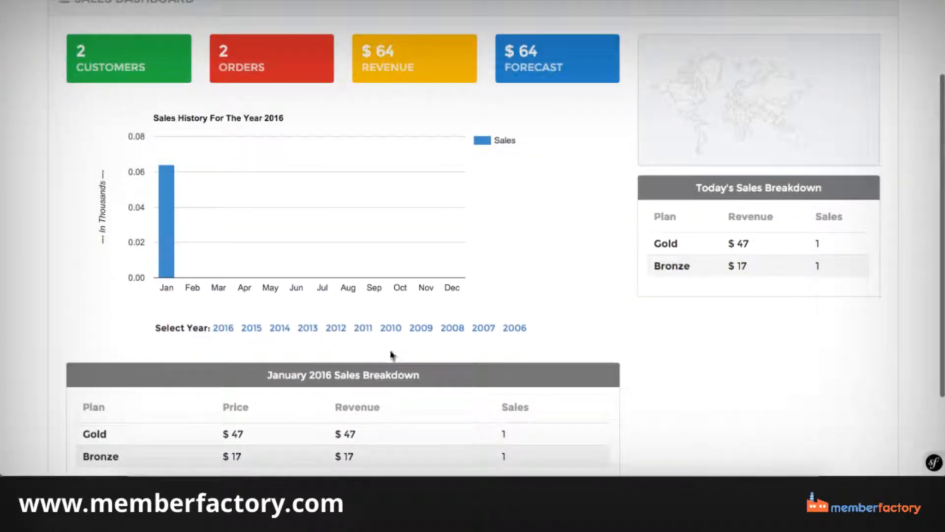
pyautogui.scroll(3, 566, 302)
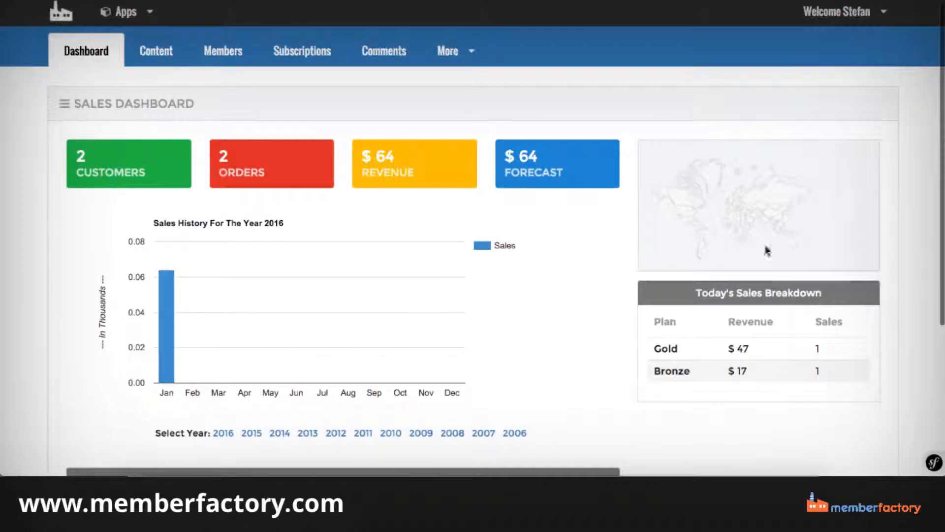
pyautogui.scroll(-4, 707, 199)
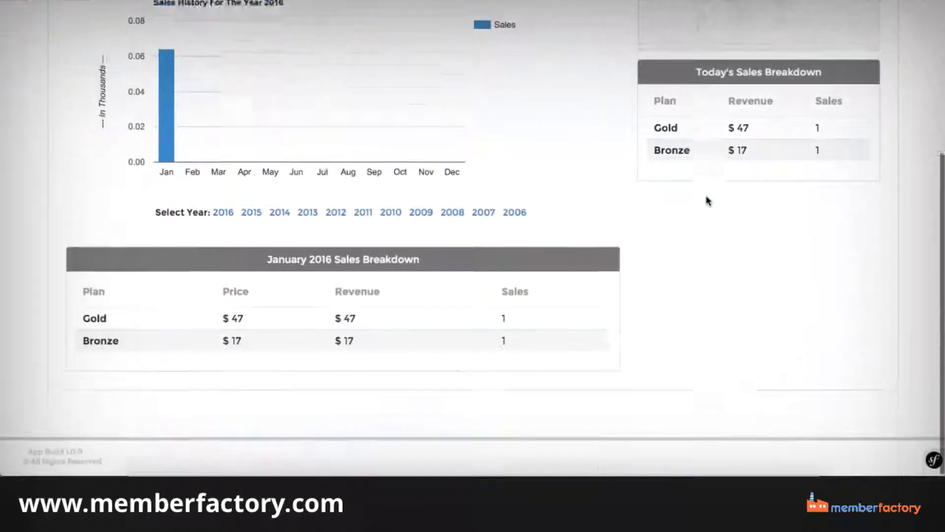
pyautogui.scroll(4, 707, 200)
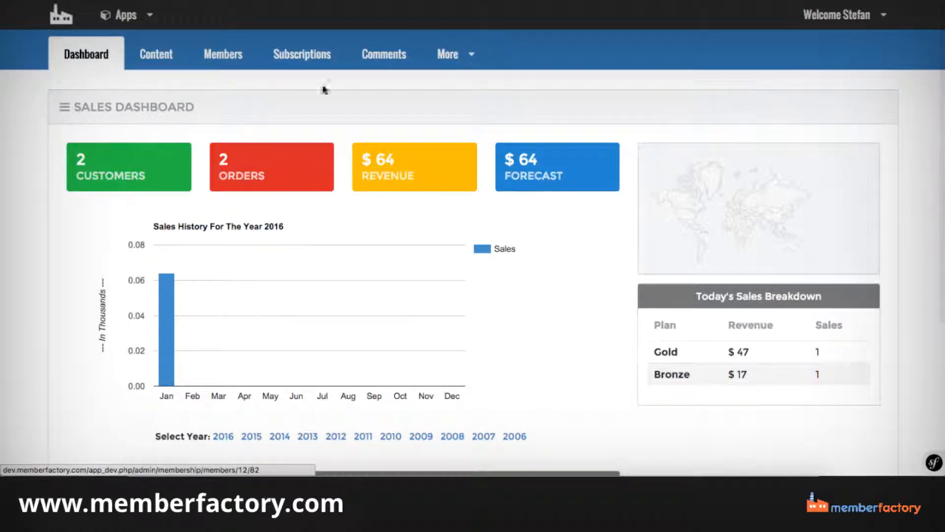
pyautogui.scroll(-4, 425, 147)
pyautogui.scroll(5, 426, 149)
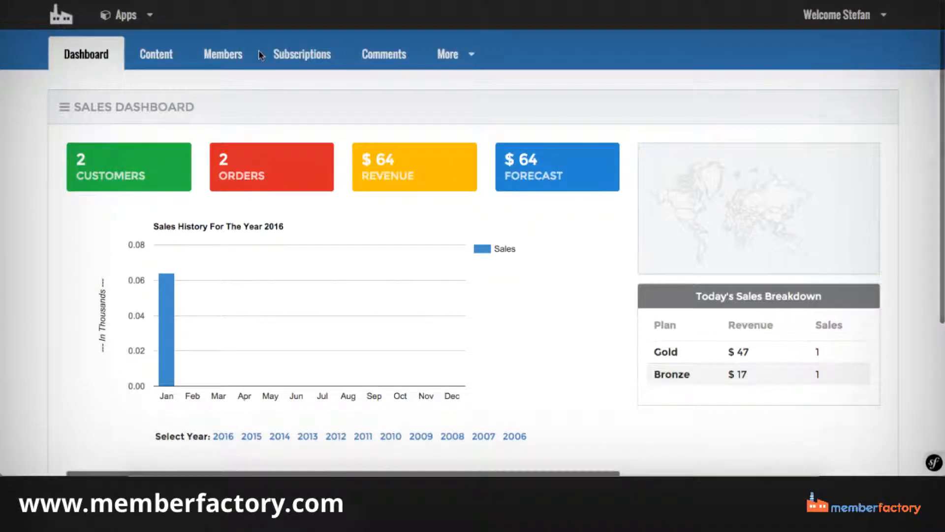
# Start a new content category for DogTricks with the title Module 1.
pyautogui.click(154, 60)
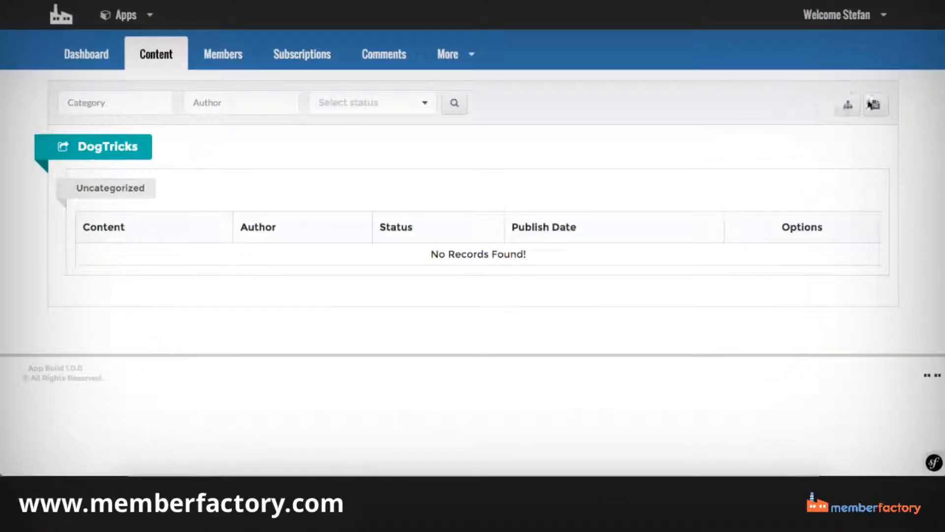
pyautogui.click(849, 106)
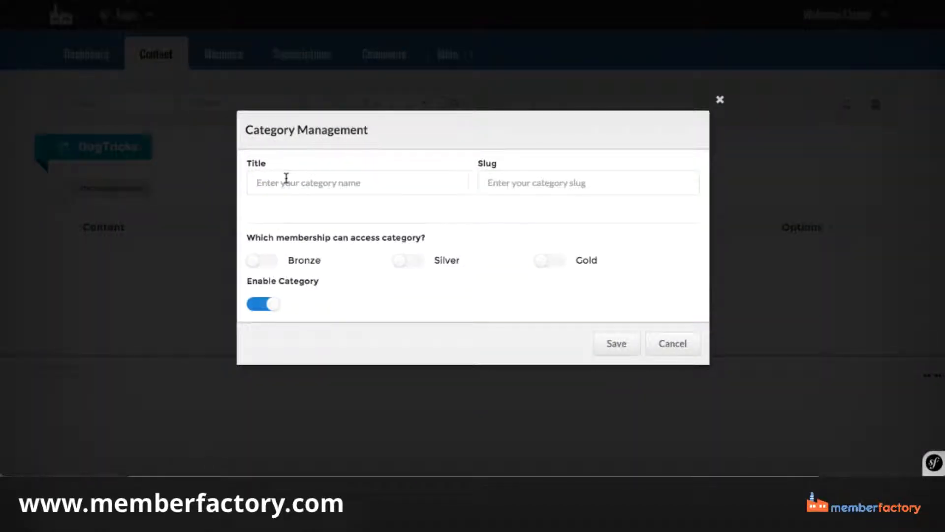
pyautogui.click(286, 178)
pyautogui.write('Module')
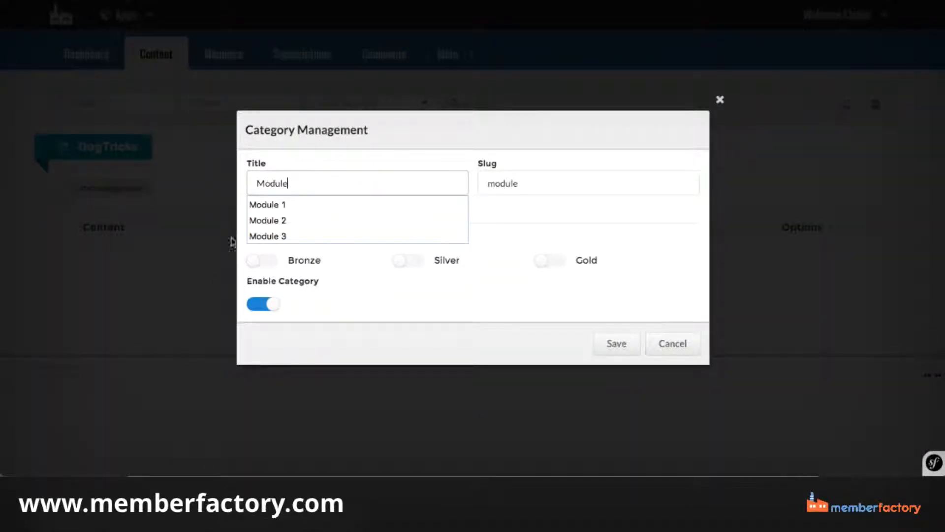
pyautogui.click(274, 204)
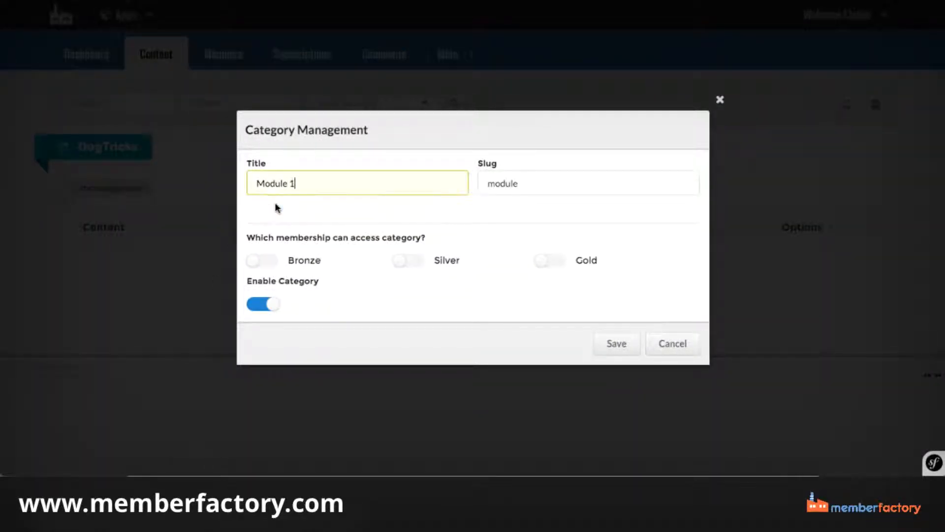
# Give the Bronze, Silver and Gold memberships access to the Module 1 category and keep the category enabled.
pyautogui.click(269, 267)
pyautogui.click(404, 268)
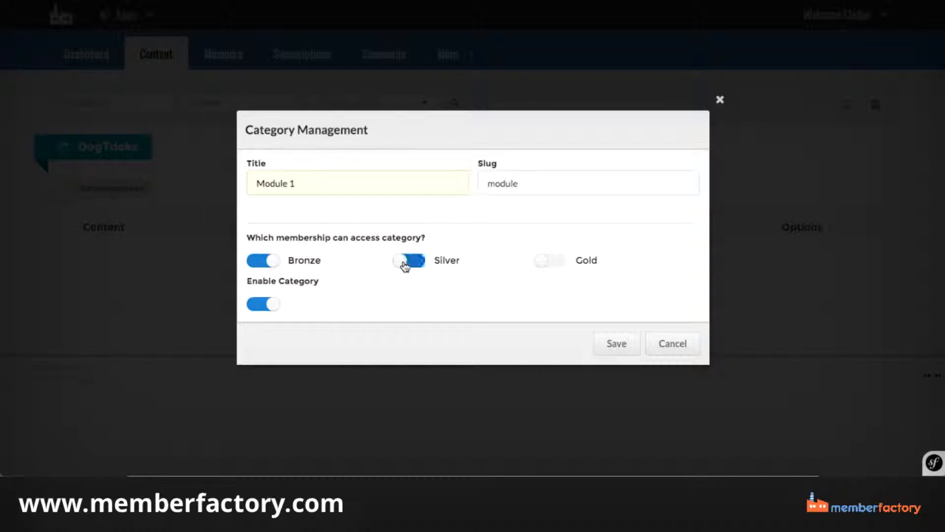
pyautogui.click(528, 268)
pyautogui.click(283, 308)
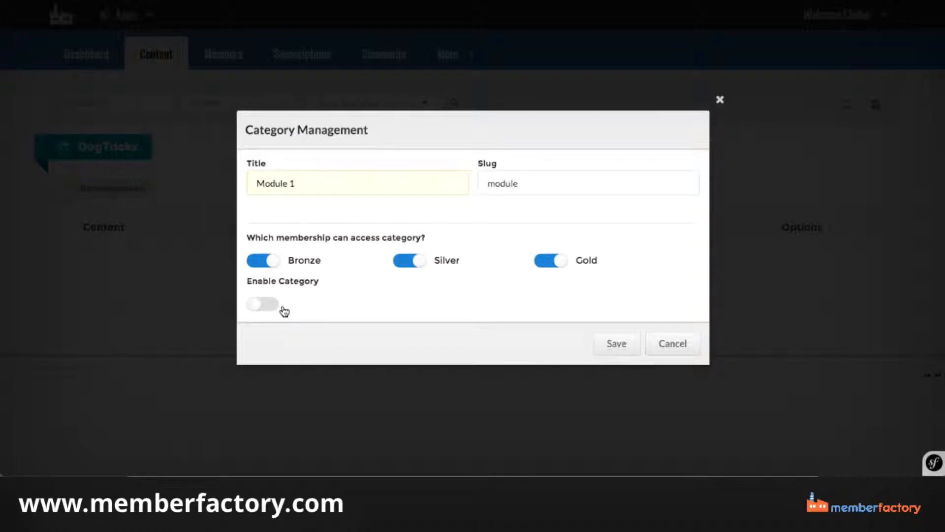
pyautogui.click(268, 305)
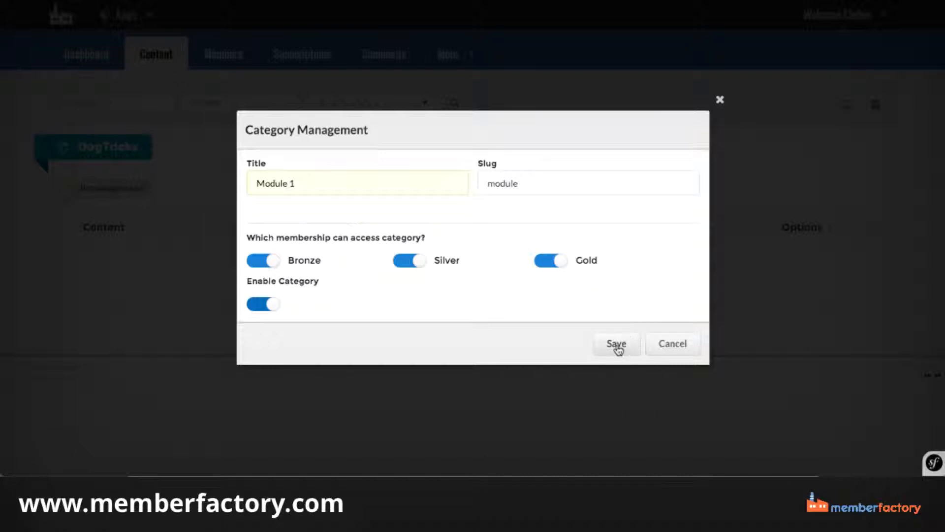
# Set the Module 1 category's slug to module-1 and save the category.
pyautogui.click(533, 172)
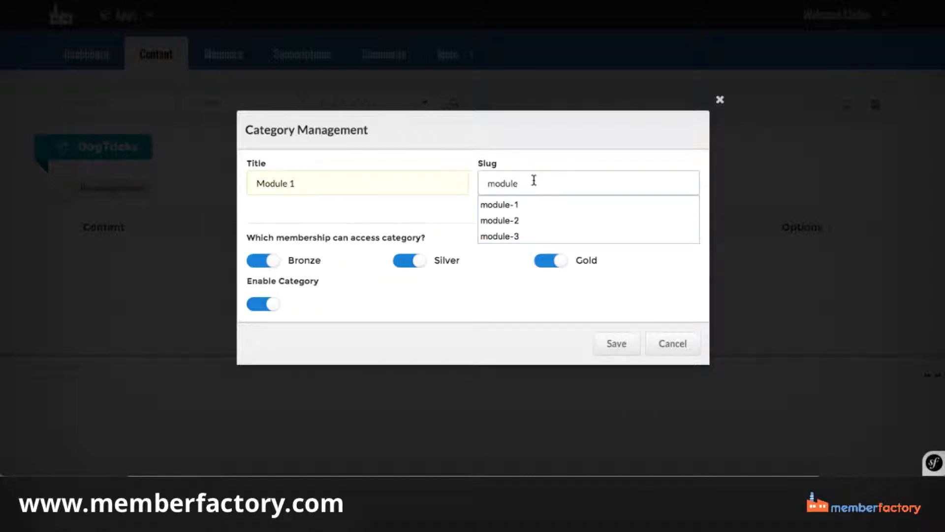
pyautogui.click(518, 203)
pyautogui.click(614, 351)
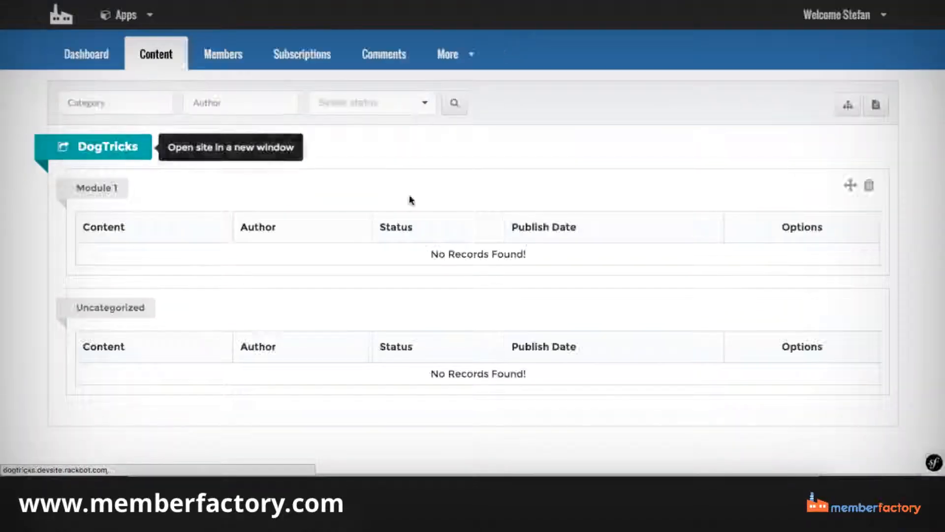
# Start a second content category with the title Module 2 and the slug module-2.
pyautogui.click(847, 106)
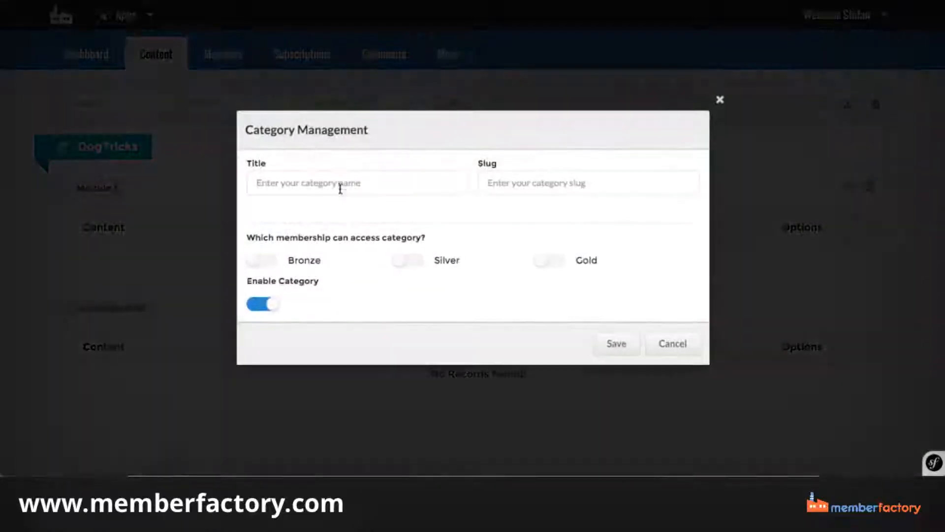
pyautogui.click(334, 183)
pyautogui.write('mod')
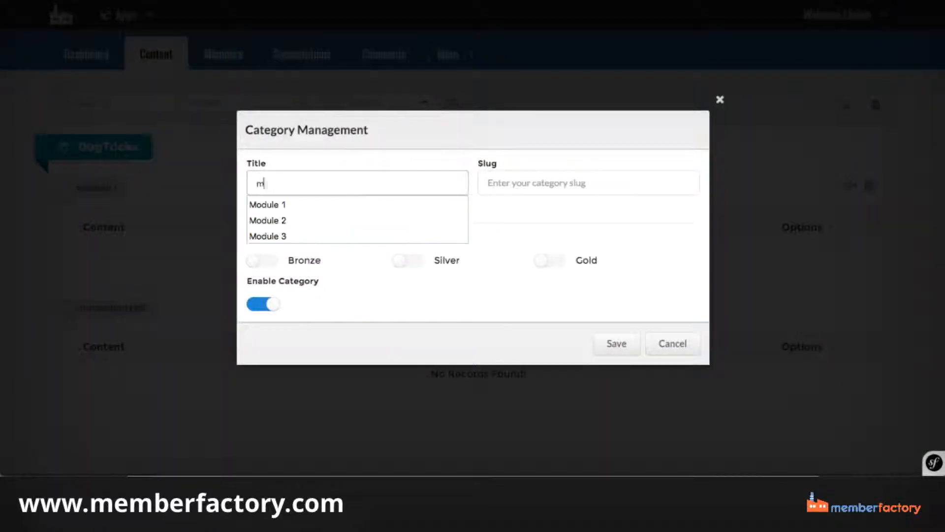
pyautogui.click(311, 220)
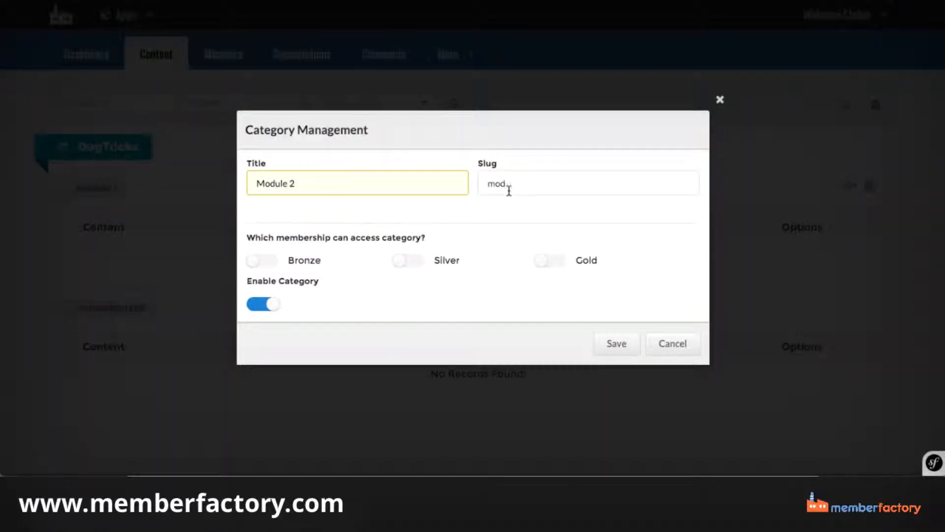
pyautogui.click(509, 191)
pyautogui.doubleClick(509, 190)
pyautogui.write('modu')
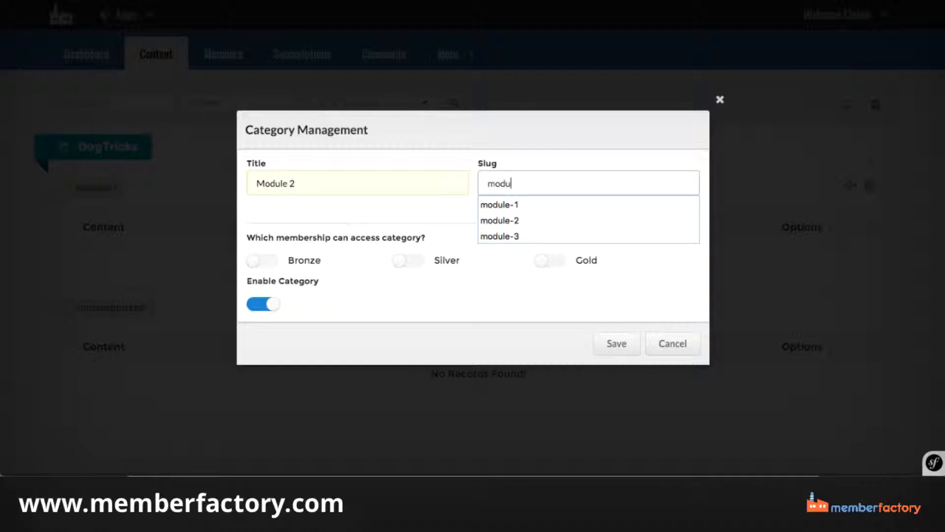
pyautogui.write('le-2')
# Give only the Silver and Gold memberships access to the Module 2 category, leaving Bronze off, and save it.
pyautogui.click(260, 261)
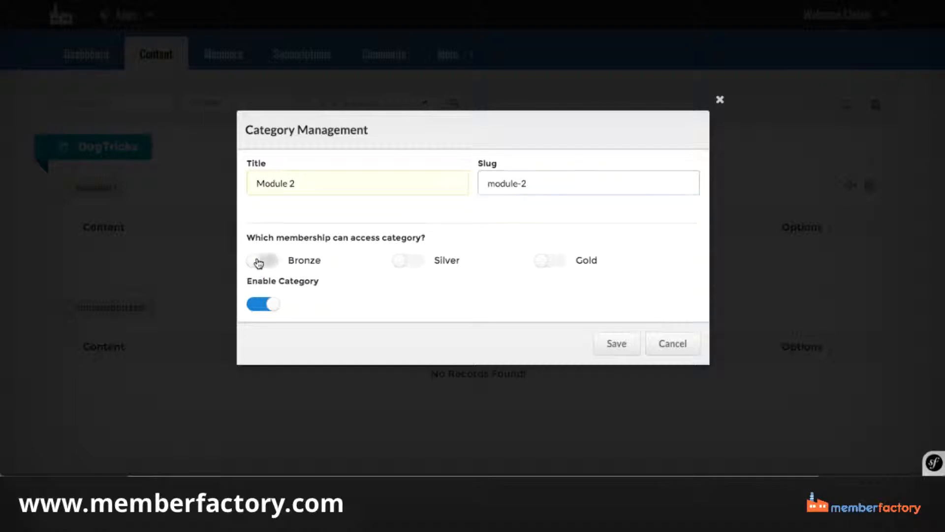
pyautogui.click(406, 261)
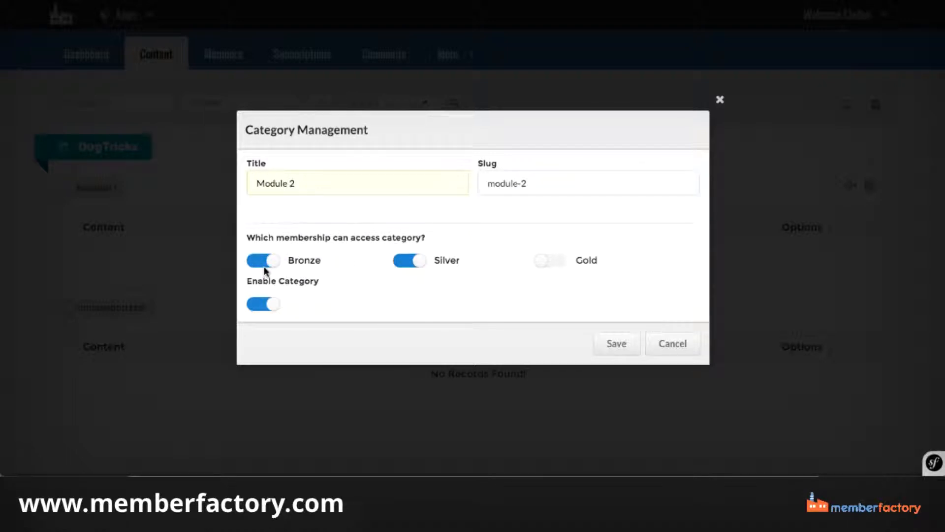
pyautogui.doubleClick(265, 270)
pyautogui.click(261, 262)
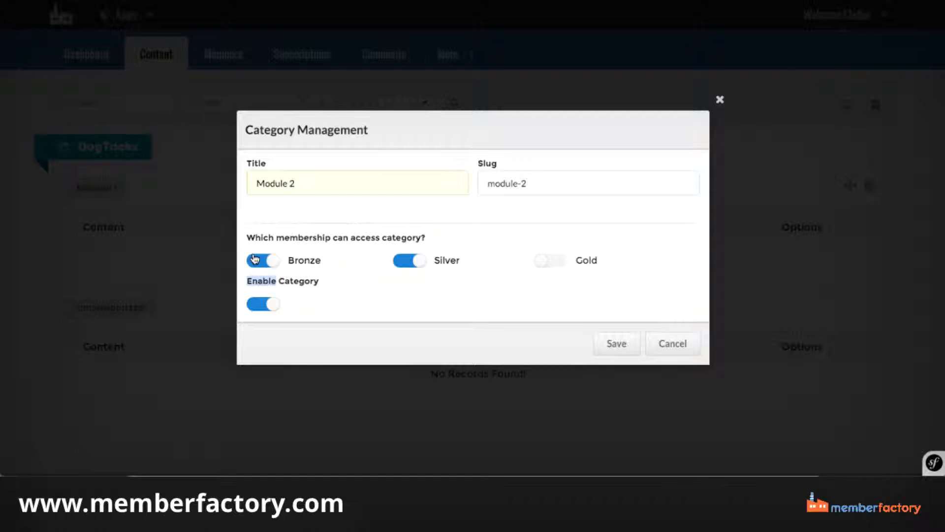
pyautogui.click(562, 264)
pyautogui.click(613, 343)
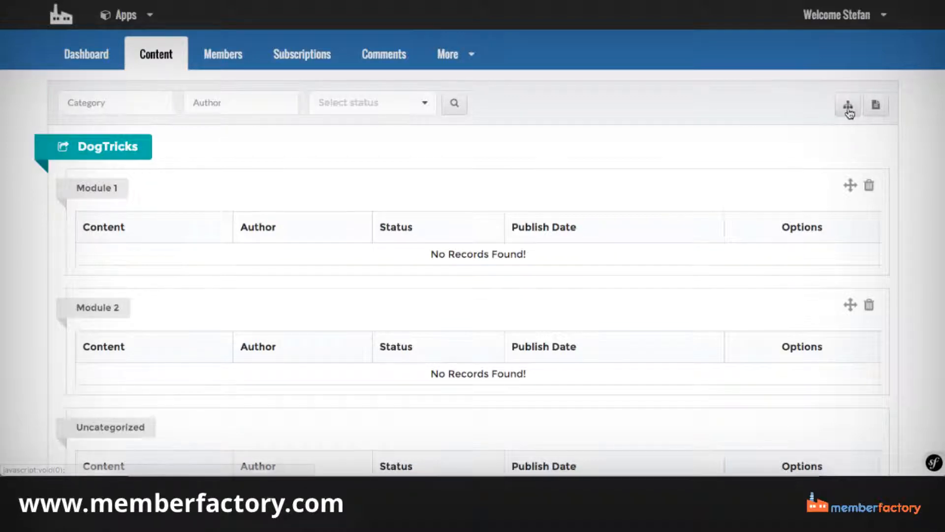
# Start a third content category with the title Module 3 and the slug module-3.
pyautogui.click(849, 108)
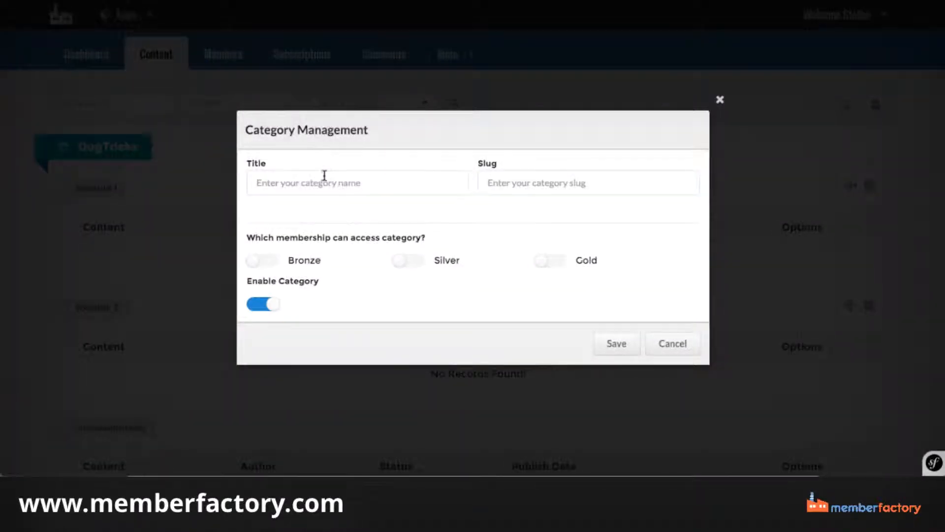
pyautogui.click(307, 191)
pyautogui.write('M')
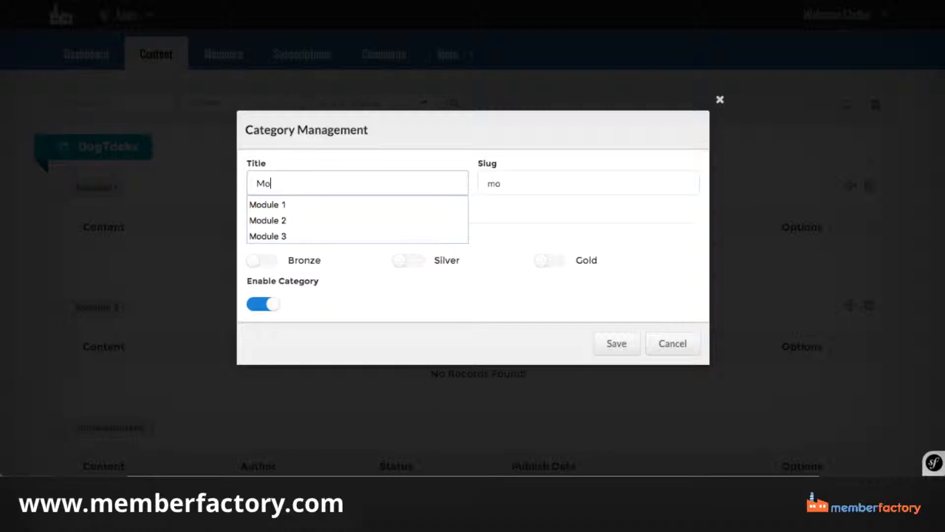
pyautogui.write('o')
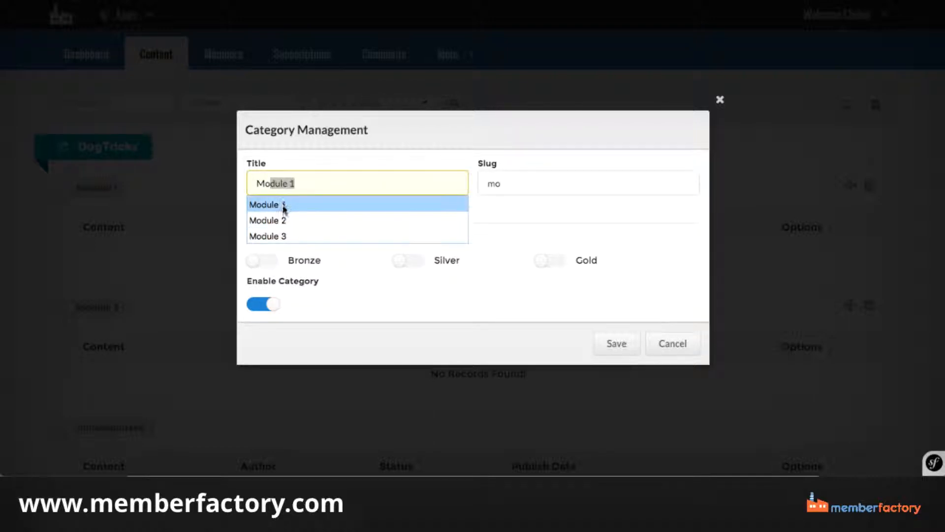
pyautogui.write('dule')
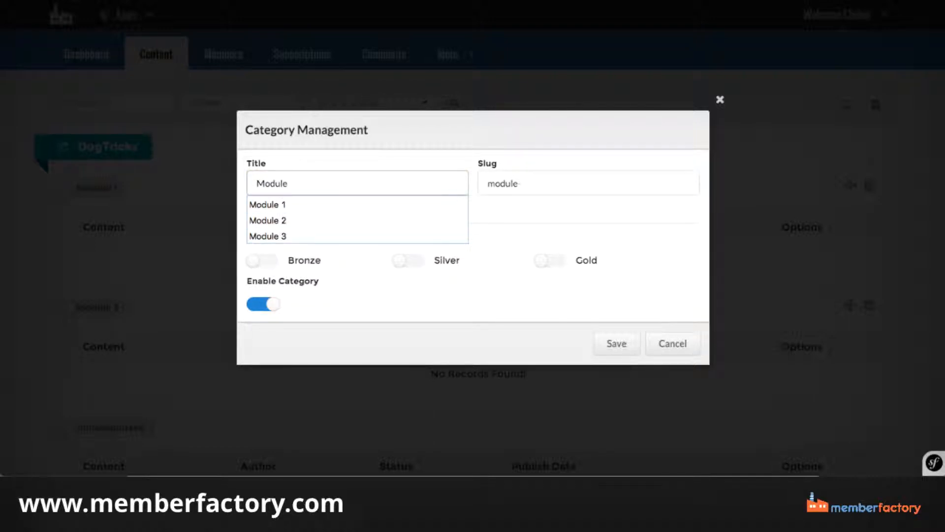
pyautogui.write(' 3')
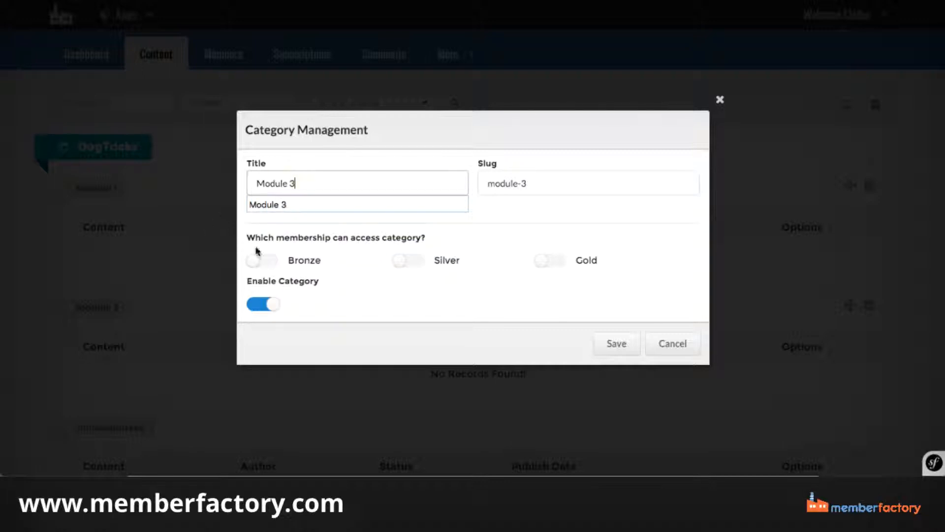
# Give only the Gold membership access to the Module 3 category, leaving Bronze and Silver off, and save it.
pyautogui.click(288, 262)
pyautogui.click(289, 262)
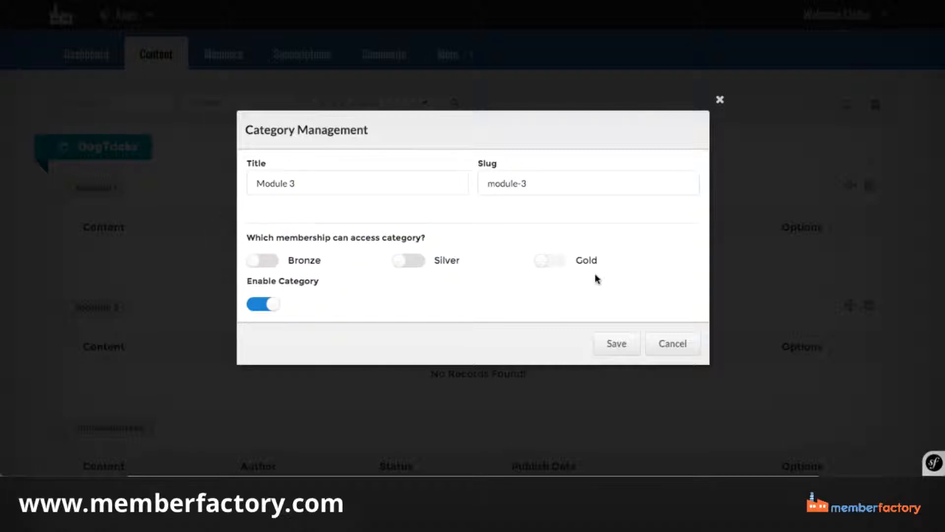
pyautogui.click(566, 267)
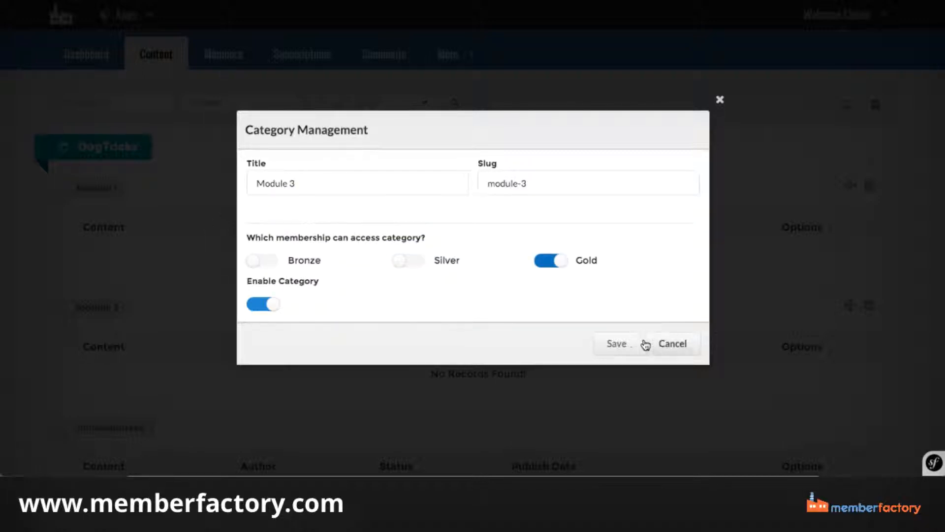
pyautogui.click(616, 343)
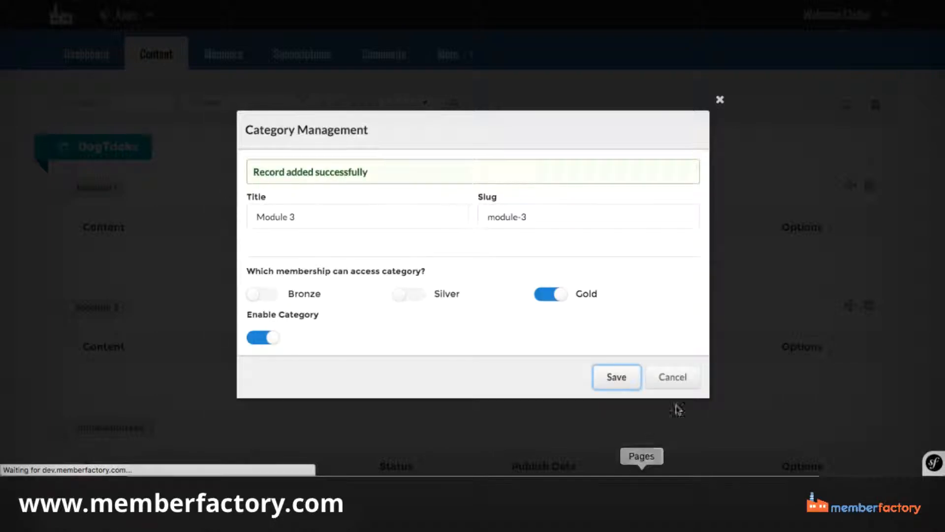
pyautogui.scroll(-3, 369, 225)
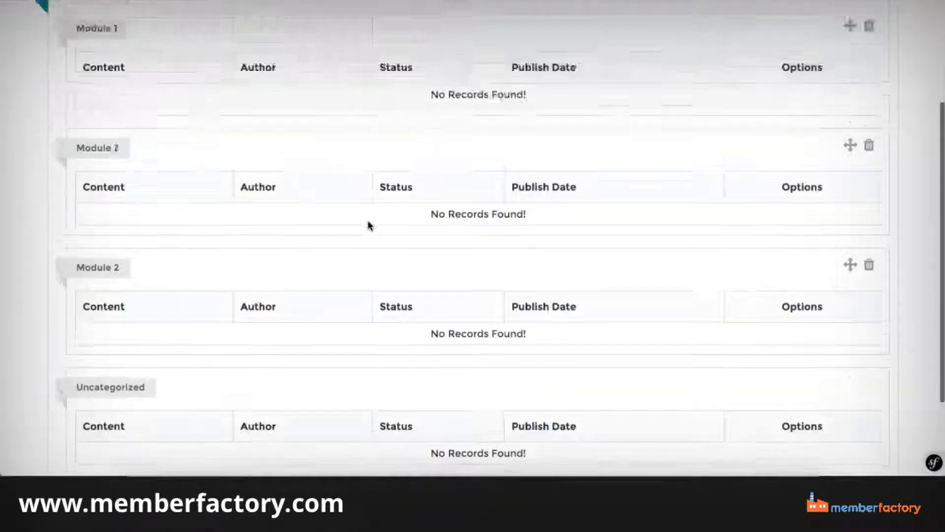
pyautogui.scroll(3, 370, 225)
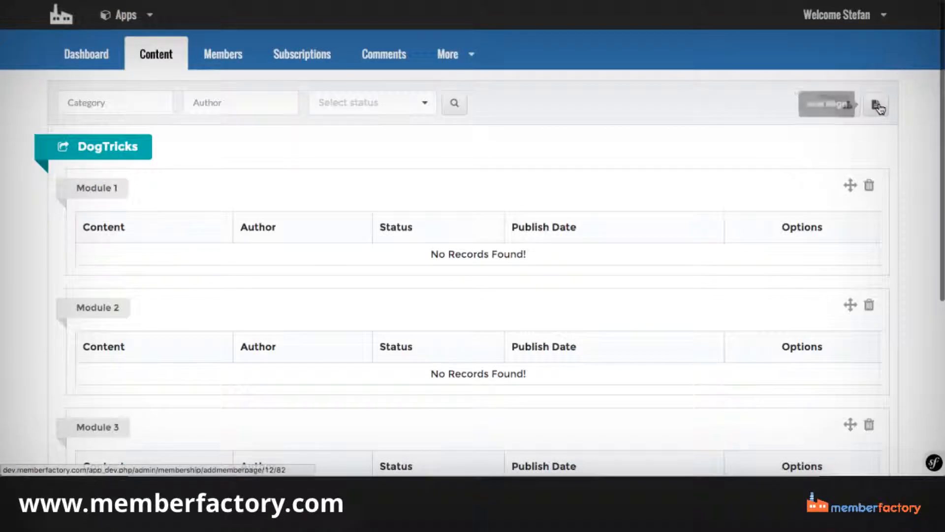
# Start a new member page titled Dog Trickshots Basic with the slug dog-trickshots-basic.
pyautogui.click(877, 105)
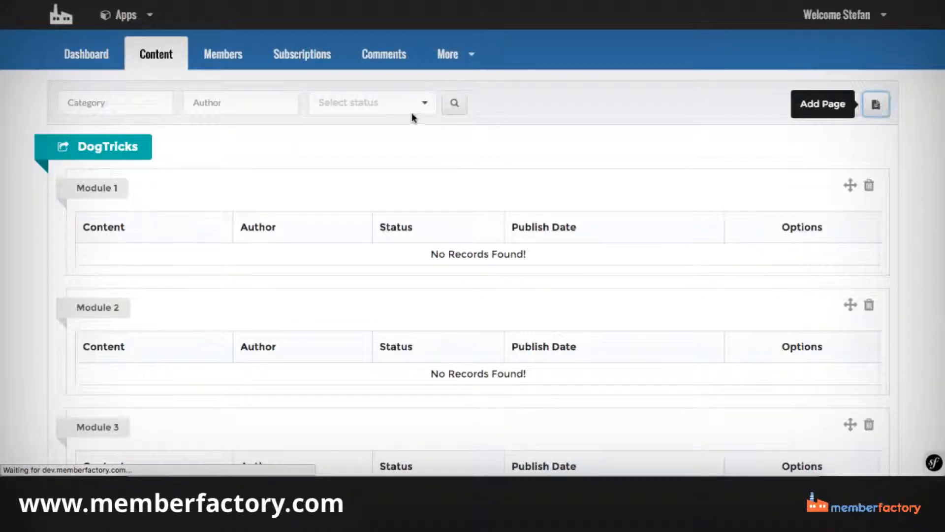
pyautogui.click(118, 241)
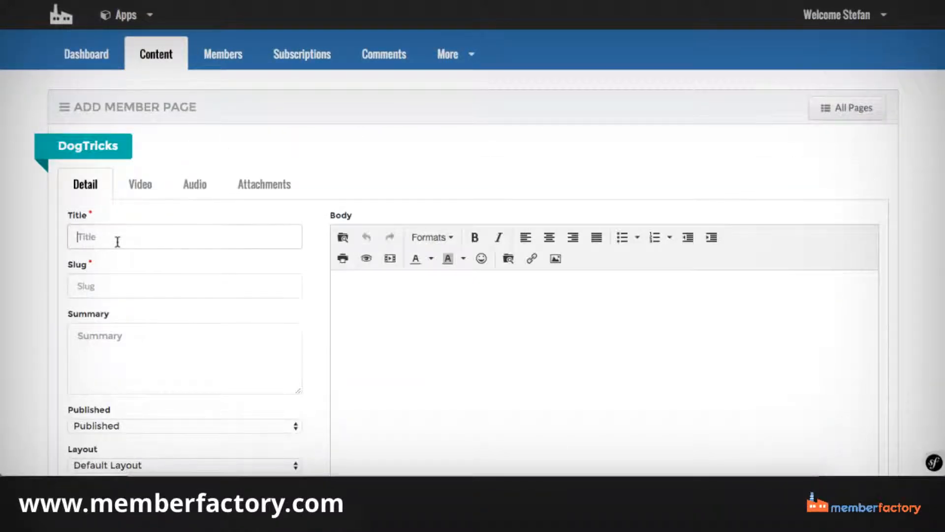
pyautogui.write('Dog T')
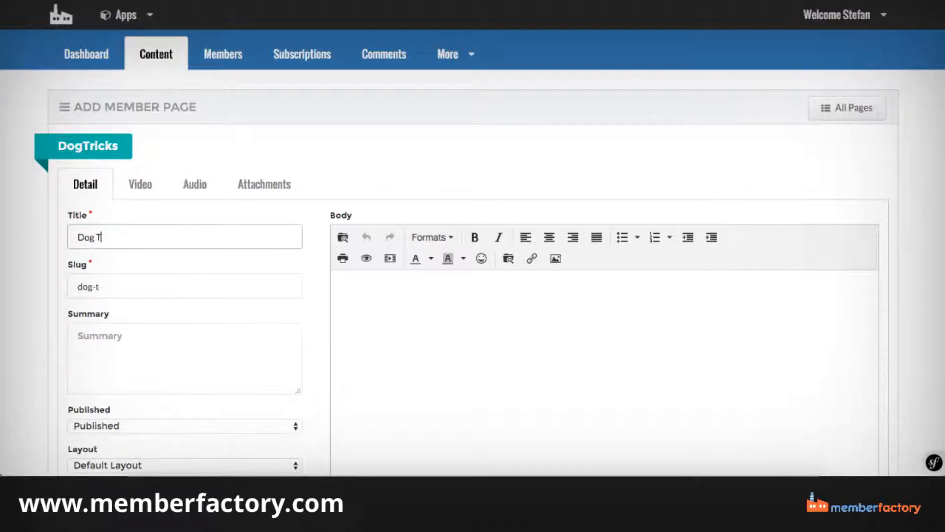
pyautogui.write('rickshots Basic')
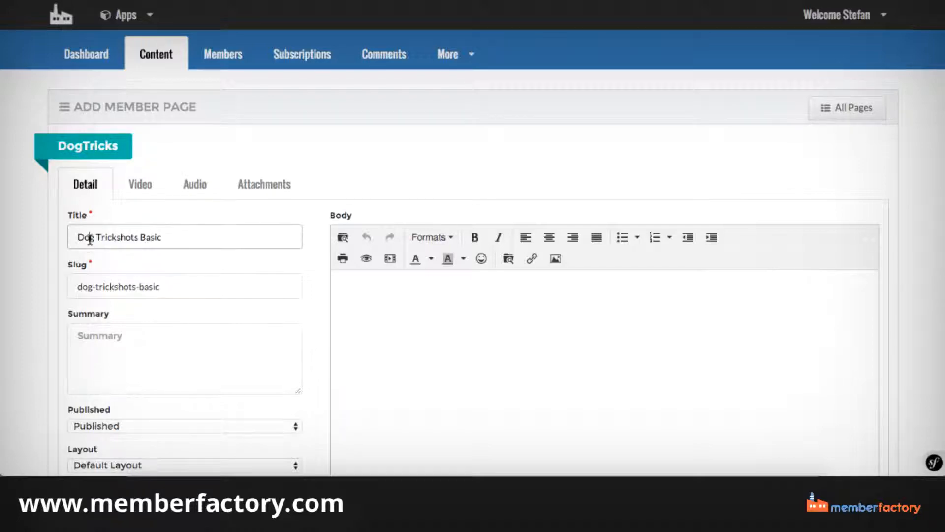
# Copy the page title Dog Trickshots Basic into both the body and the summary.
pyautogui.tripleClick(90, 240)
pyautogui.hotkey('ctrl', 'c')
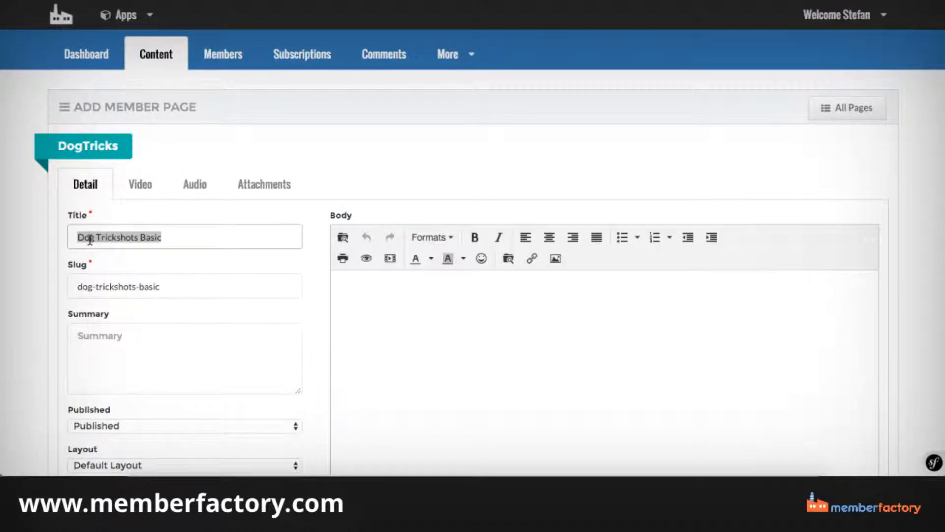
pyautogui.click(352, 379)
pyautogui.hotkey('ctrl', 'v')
pyautogui.click(124, 327)
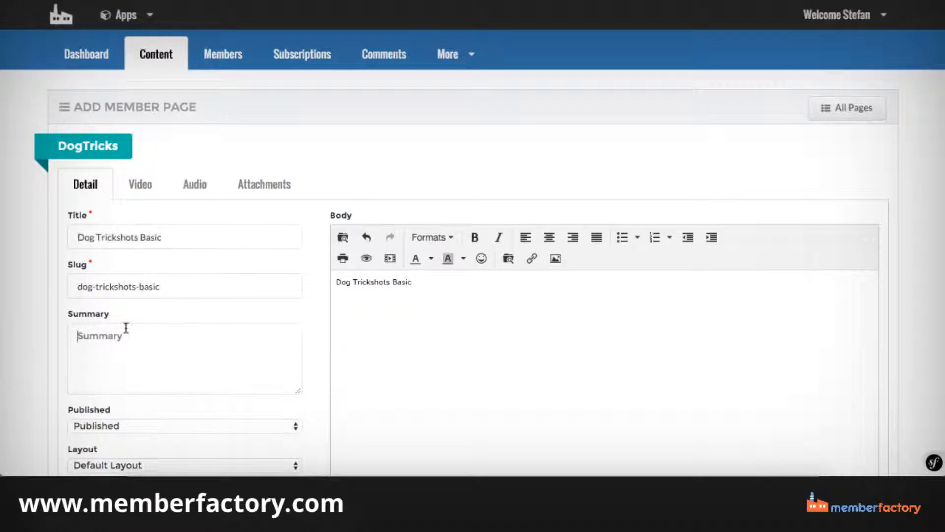
pyautogui.hotkey('ctrl', 'v')
# Set the page's layout to Full Width Layout and its category to Module 1.
pyautogui.scroll(-3, 508, 306)
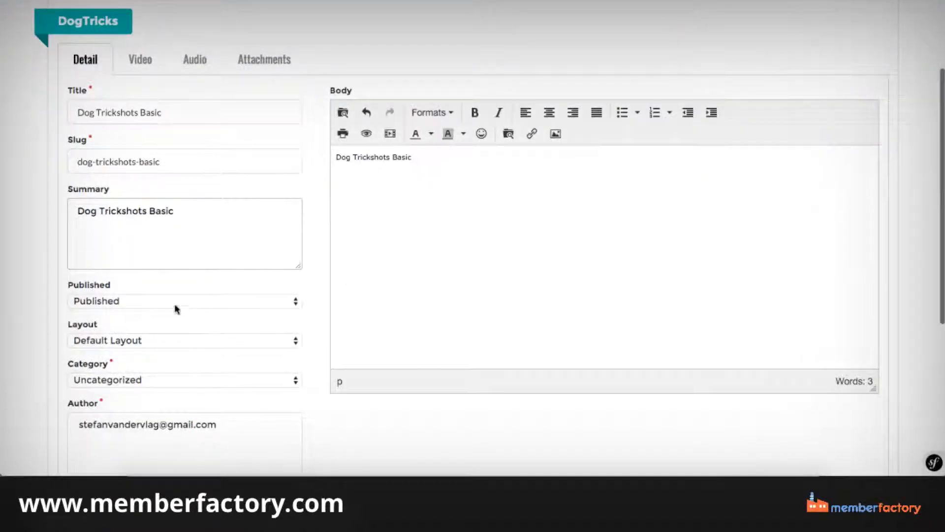
pyautogui.click(139, 341)
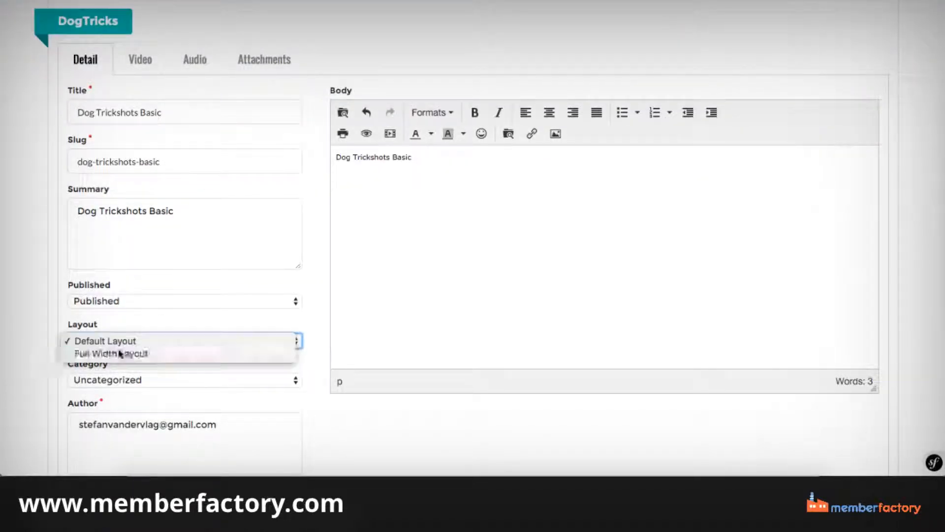
pyautogui.click(141, 352)
pyautogui.scroll(-3, 132, 333)
pyautogui.click(101, 252)
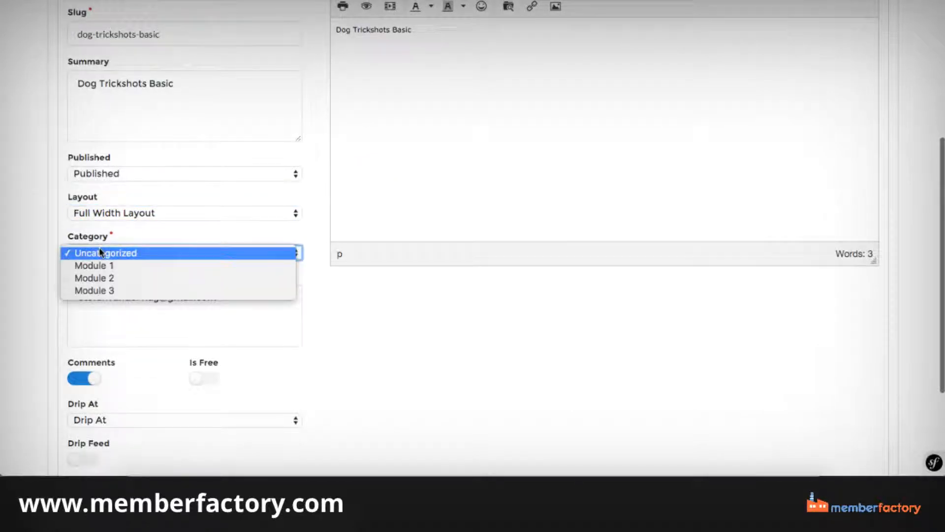
pyautogui.click(100, 265)
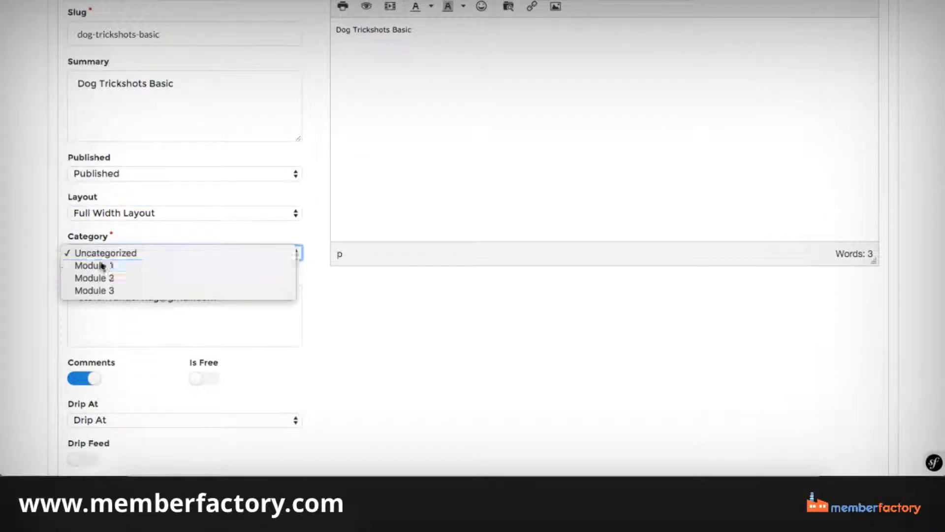
# Select the listed account as the page's author and keep comments enabled.
pyautogui.scroll(-3, 148, 130)
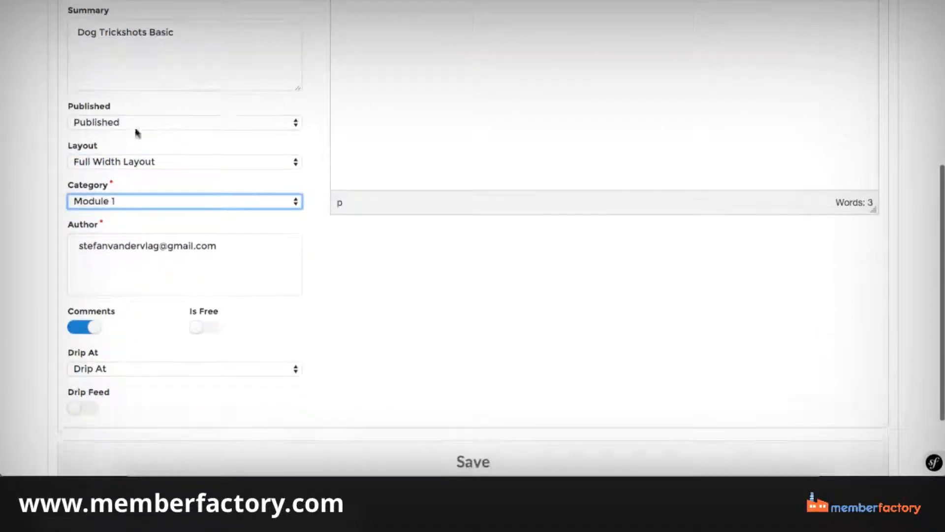
pyautogui.scroll(-2, 142, 131)
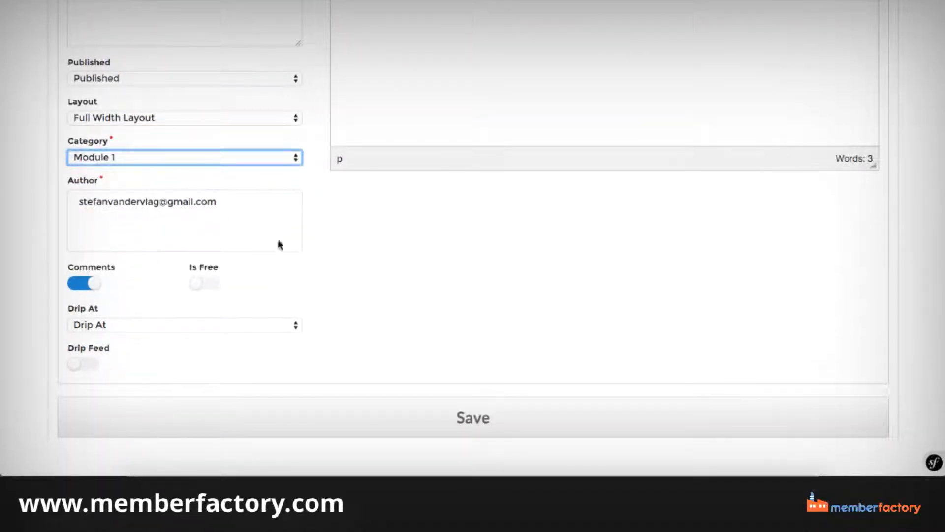
pyautogui.click(87, 286)
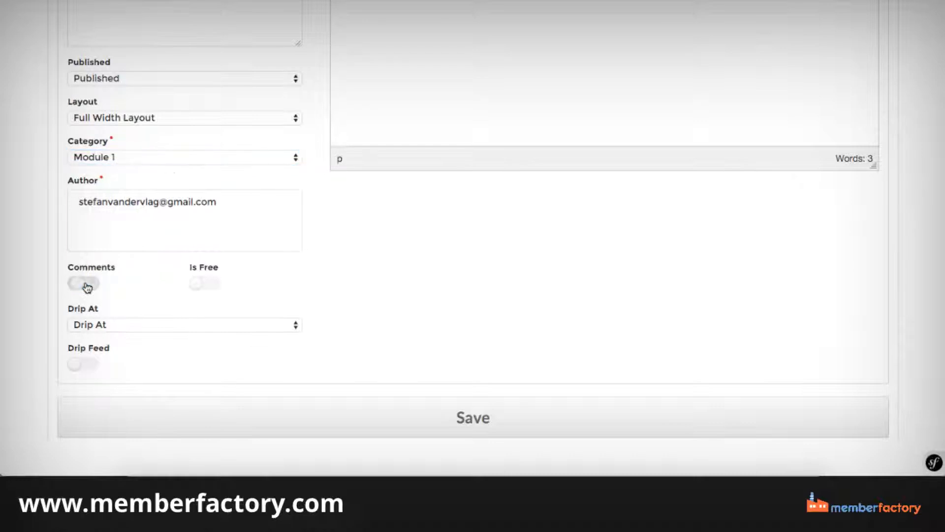
pyautogui.click(87, 285)
pyautogui.tripleClick(91, 205)
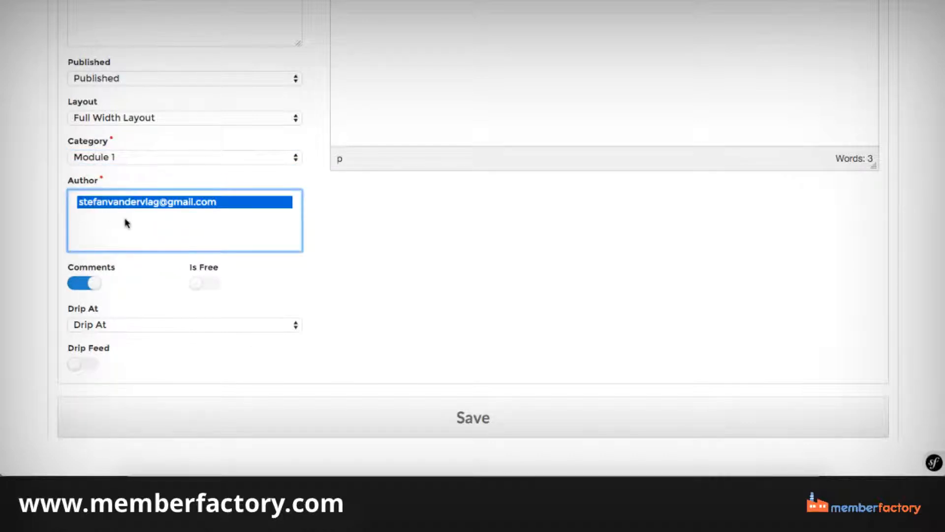
pyautogui.click(372, 256)
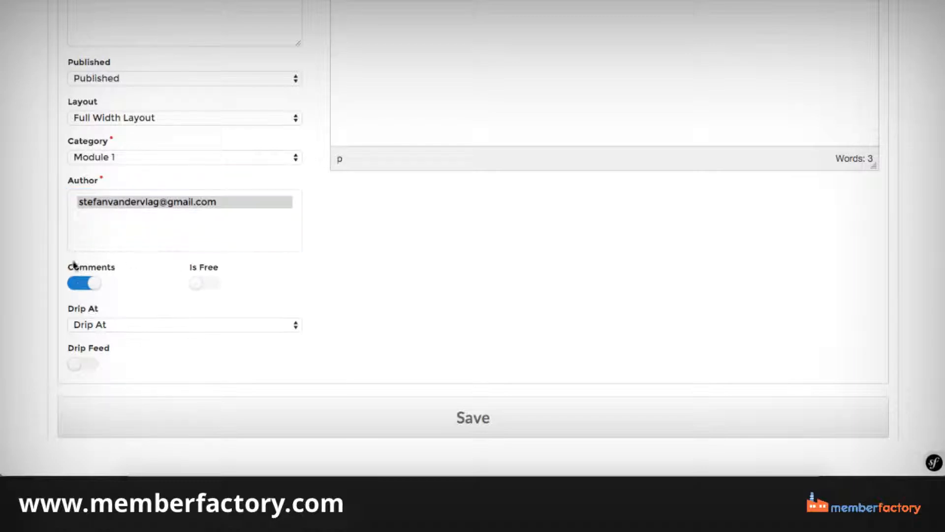
# Try switching the page's Comments and Is Free options over and back again.
pyautogui.click(79, 285)
pyautogui.click(79, 284)
pyautogui.click(217, 286)
pyautogui.click(215, 286)
pyautogui.scroll(10, 269, 261)
pyautogui.scroll(-10, 269, 261)
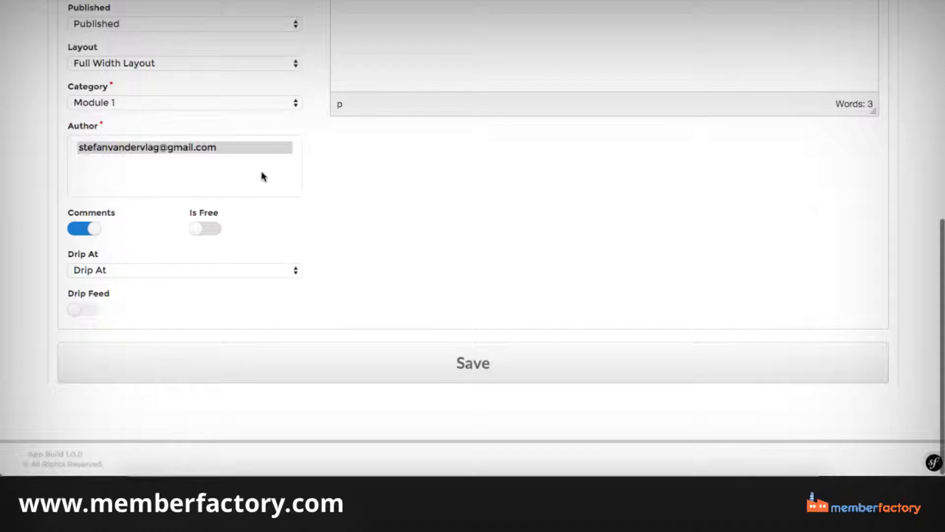
pyautogui.click(197, 227)
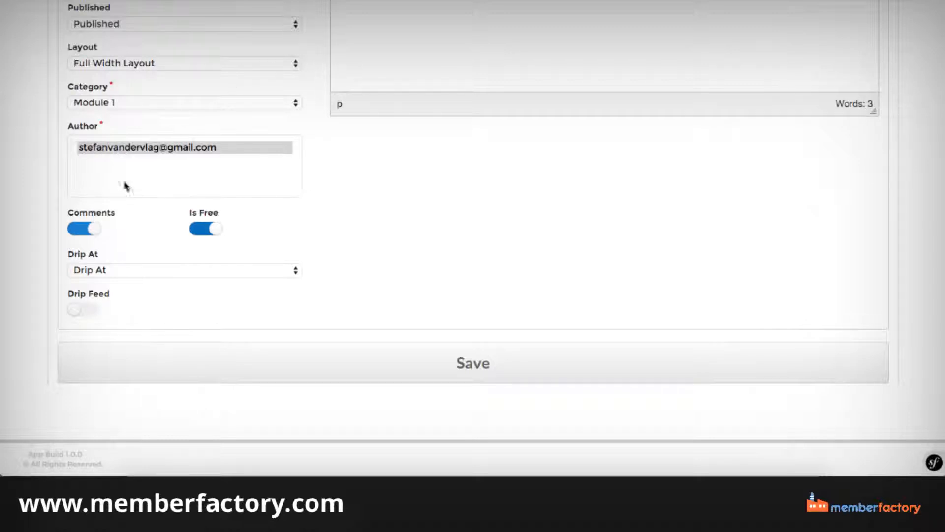
pyautogui.click(197, 229)
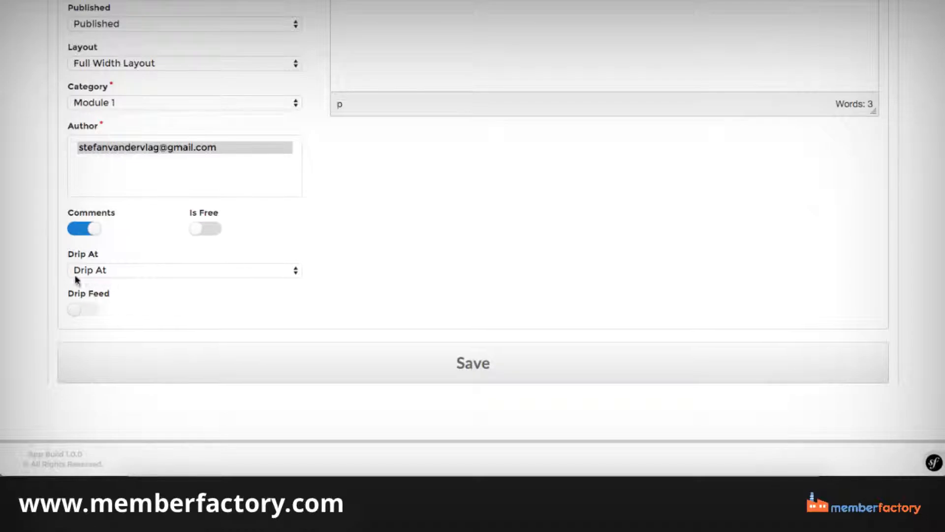
# Review the Dog Trickshots Basic page's settings and save the page.
pyautogui.scroll(8, 321, 315)
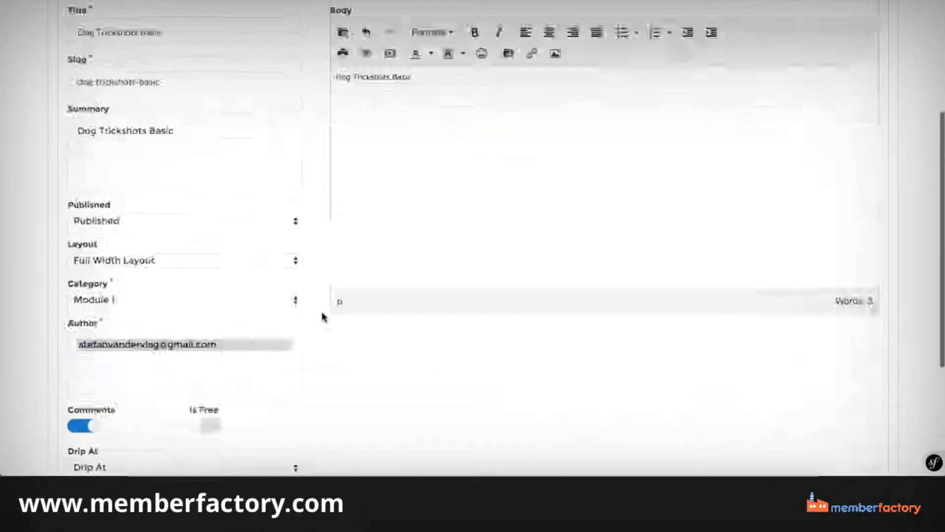
pyautogui.scroll(-7, 321, 315)
pyautogui.scroll(-2, 322, 315)
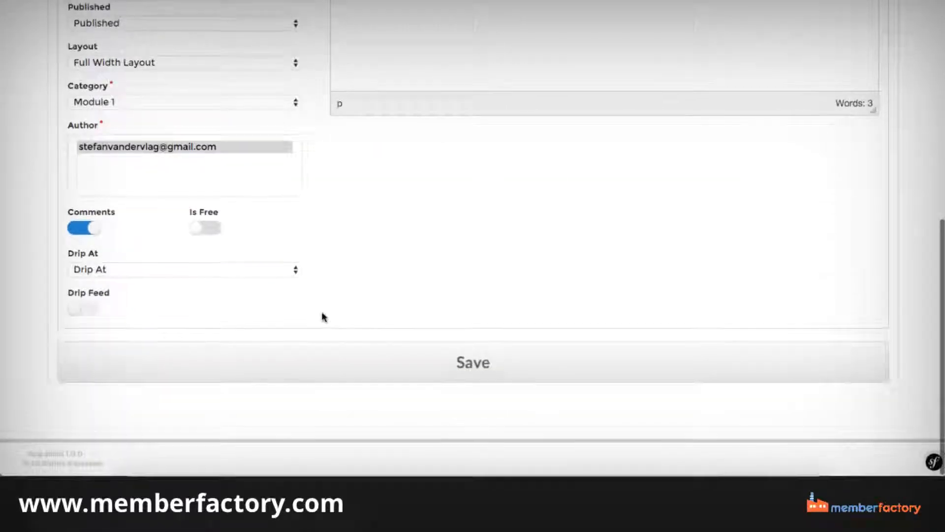
pyautogui.click(427, 379)
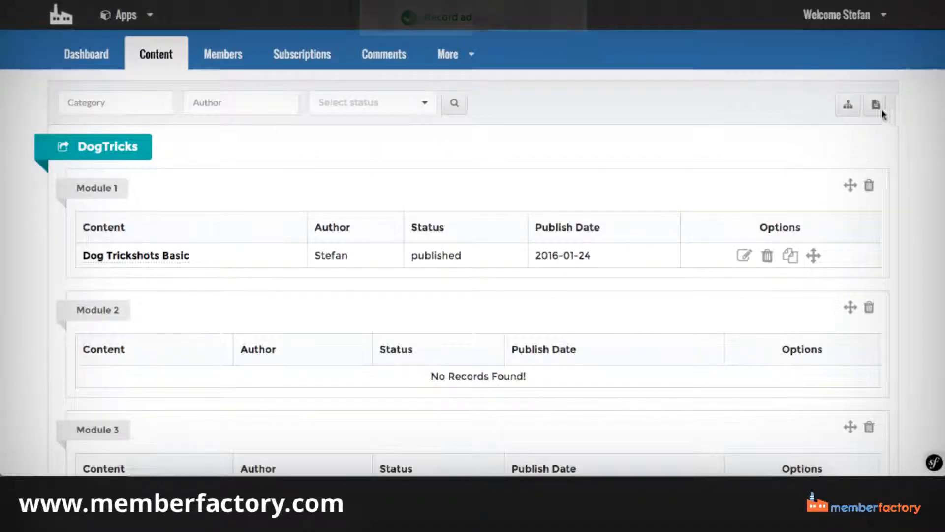
# Add a new member page to the DogTricks site and title it Dog Trickshots Elite.
pyautogui.click(876, 104)
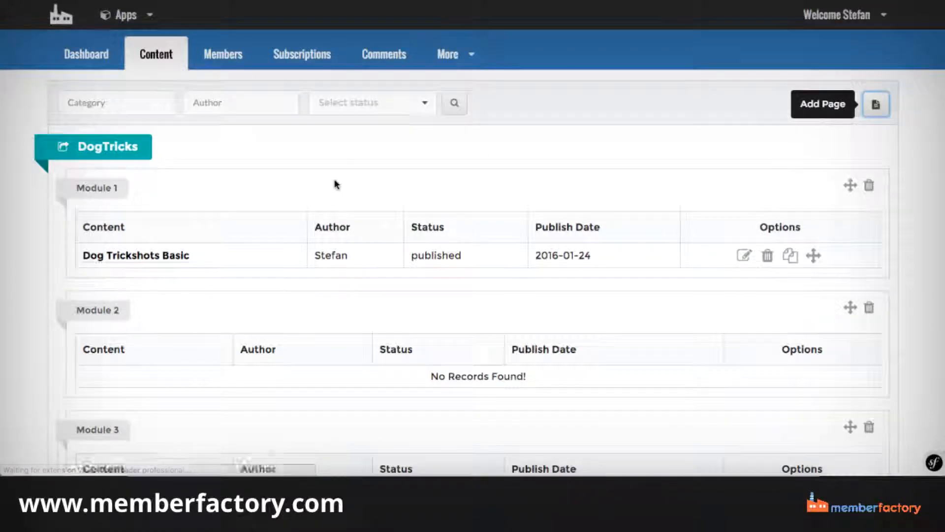
pyautogui.scroll(-3, 216, 143)
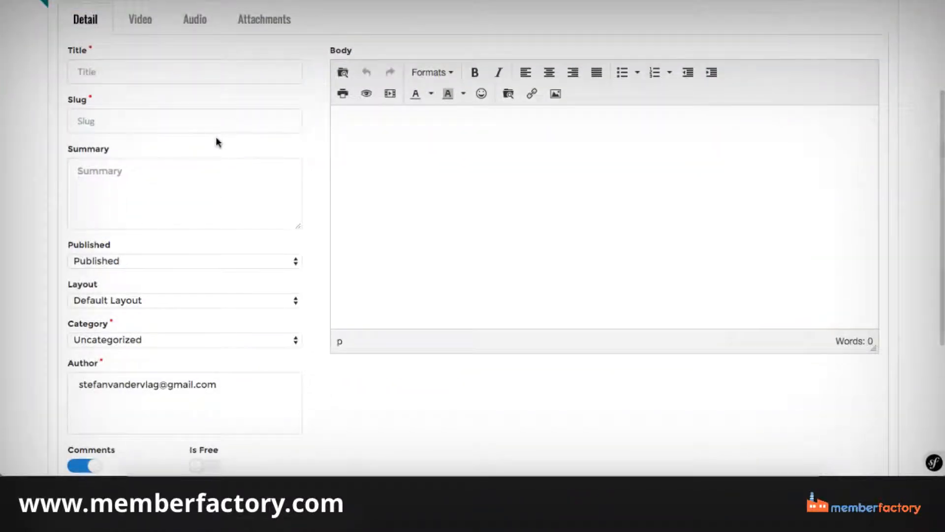
pyautogui.click(99, 68)
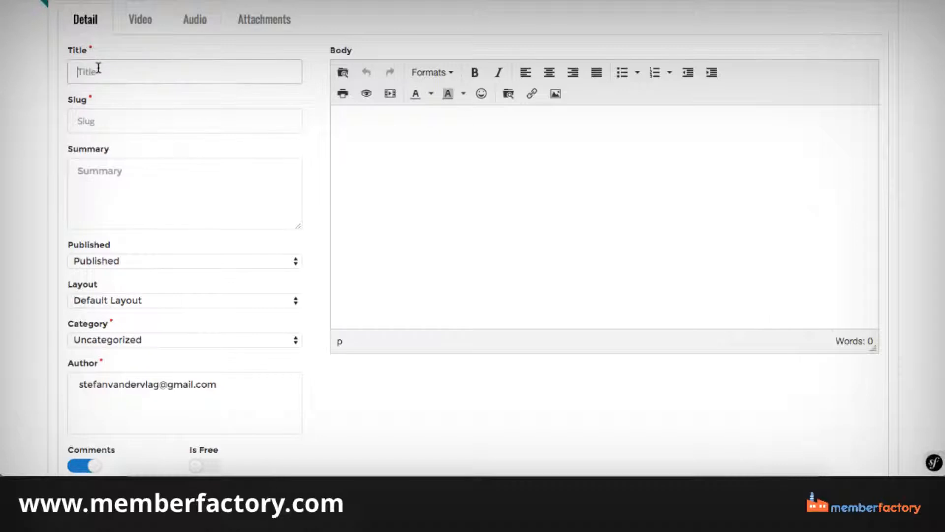
pyautogui.write('Dog Trickshots Basic')
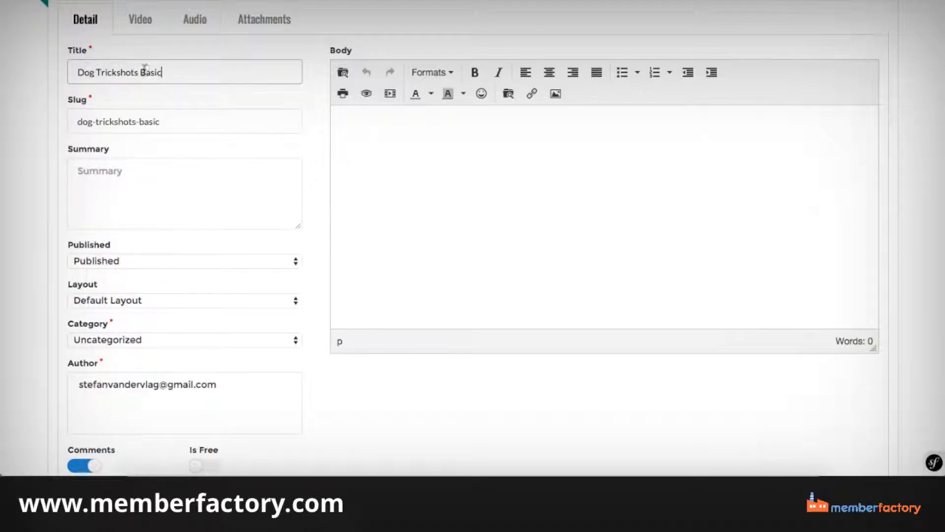
pyautogui.moveTo(138, 72); pyautogui.dragTo(211, 81)
pyautogui.press('BackSpace')
pyautogui.write('A')
pyautogui.write('lite')
pyautogui.hotkey('ctrl', 'a')
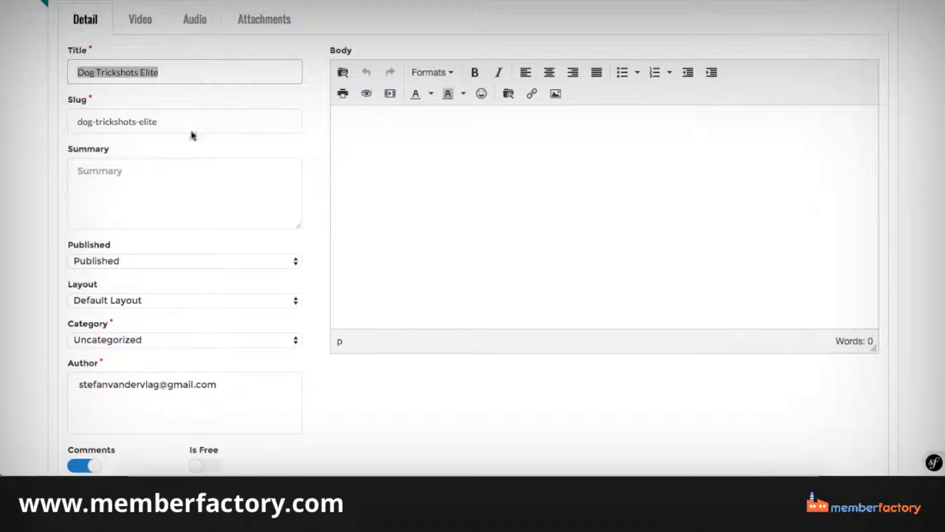
pyautogui.write('v')
pyautogui.click(165, 179)
pyautogui.hotkey('ctrl', 'z')
pyautogui.hotkey('ctrl', 'c')
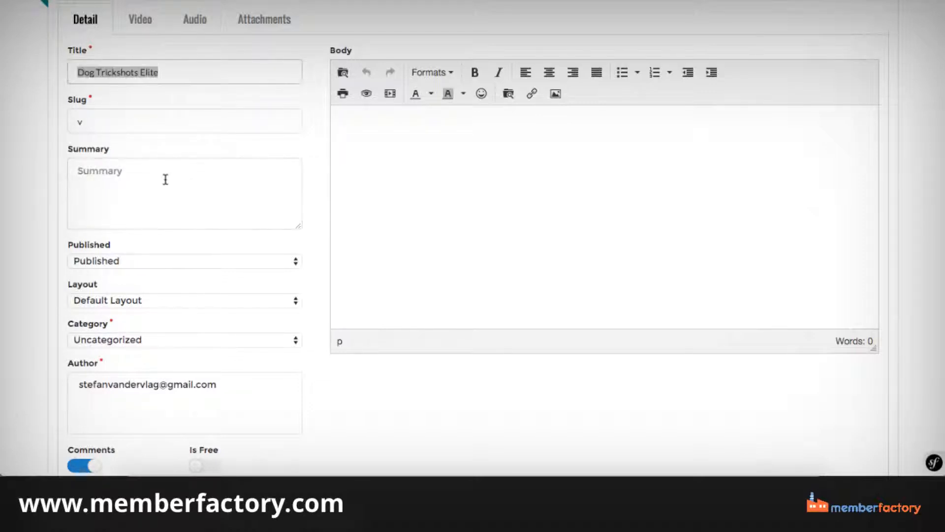
pyautogui.hotkey('ctrl', 'z')
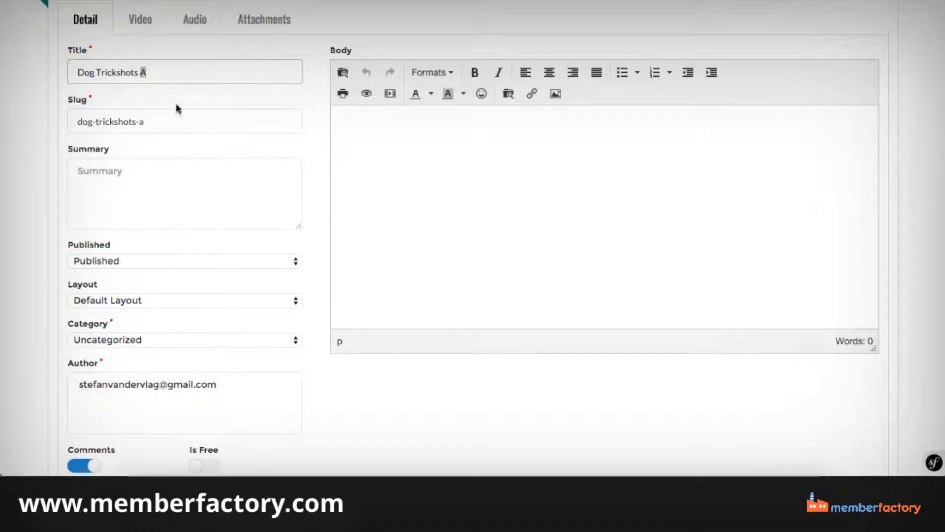
# Fill in the new page's title, summary and body with Dog Trickshots Elite.
pyautogui.tripleClick(145, 72)
pyautogui.hotkey('ctrl', 'v')
pyautogui.click(139, 201)
pyautogui.hotkey('ctrl', 'v')
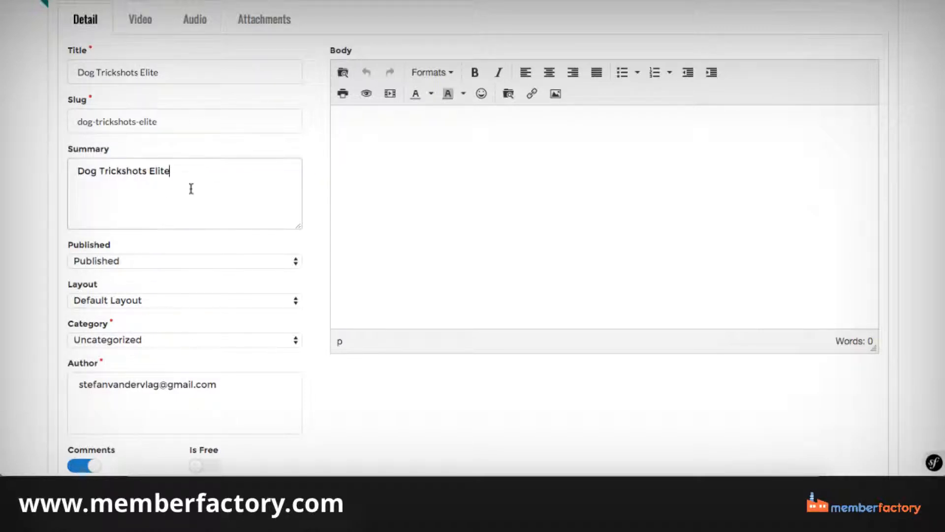
pyautogui.click(437, 176)
pyautogui.hotkey('ctrl', 'v')
# Set the Elite page's layout to Full Width Layout and its category to Module 3.
pyautogui.click(178, 308)
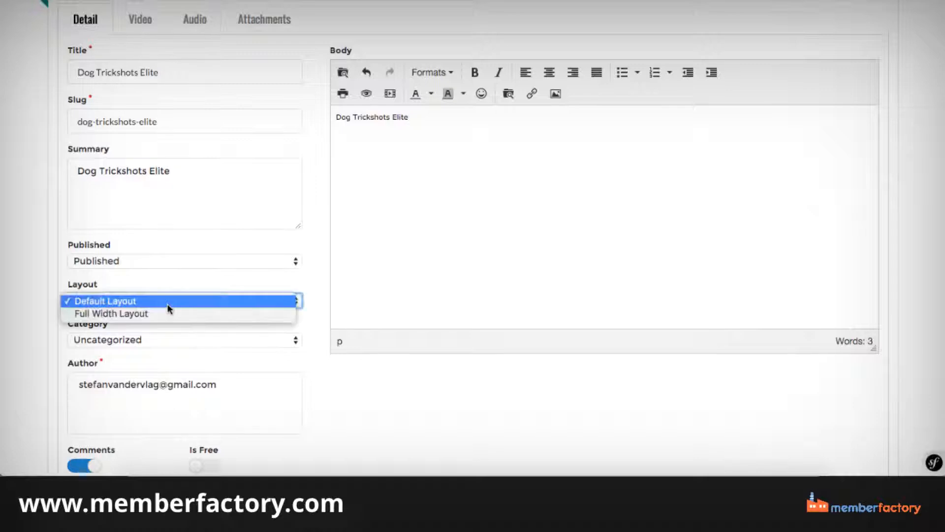
pyautogui.click(152, 314)
pyautogui.scroll(-1, 157, 302)
pyautogui.click(197, 309)
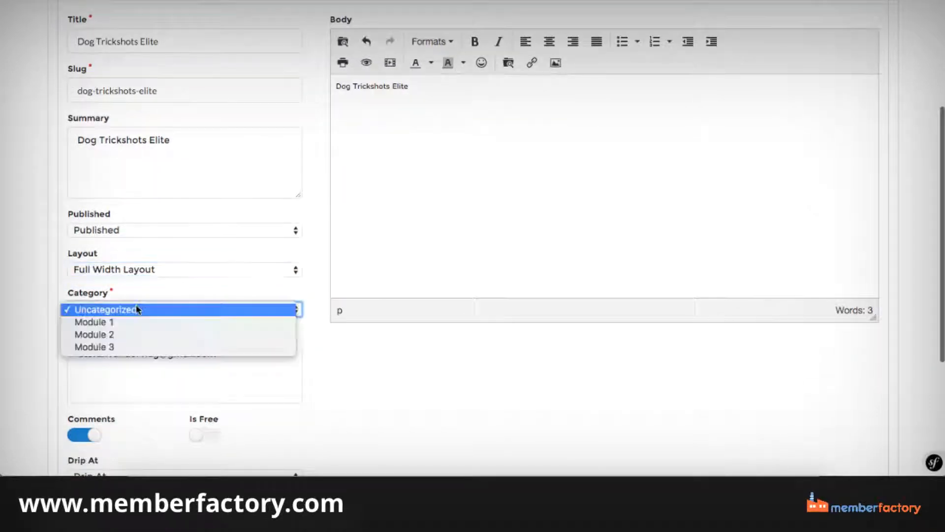
pyautogui.click(118, 348)
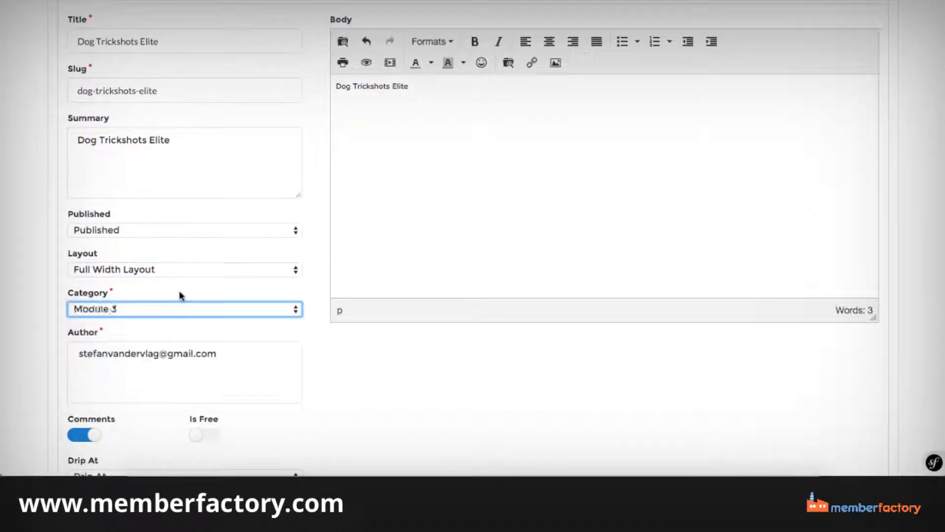
# Select the listed account as the Elite page's author and save the page.
pyautogui.scroll(-5, 177, 296)
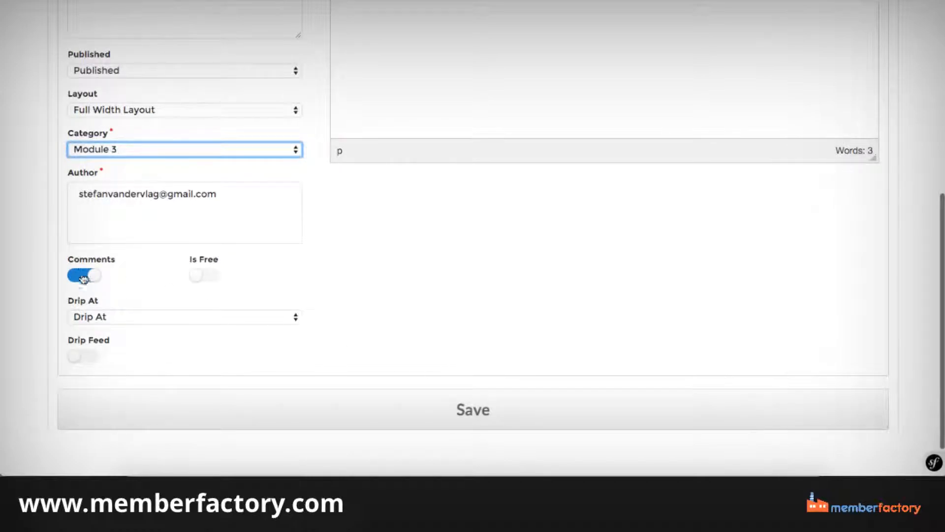
pyautogui.click(473, 428)
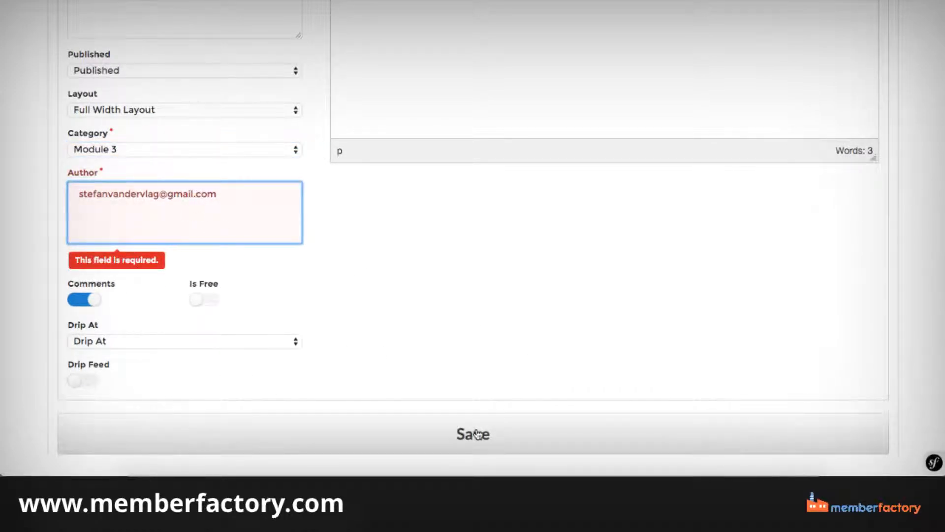
pyautogui.tripleClick(189, 194)
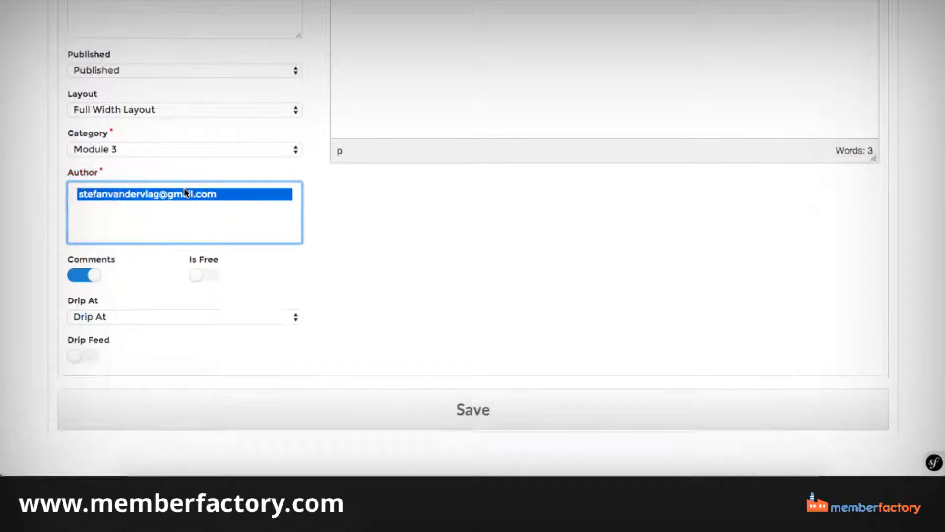
pyautogui.click(447, 407)
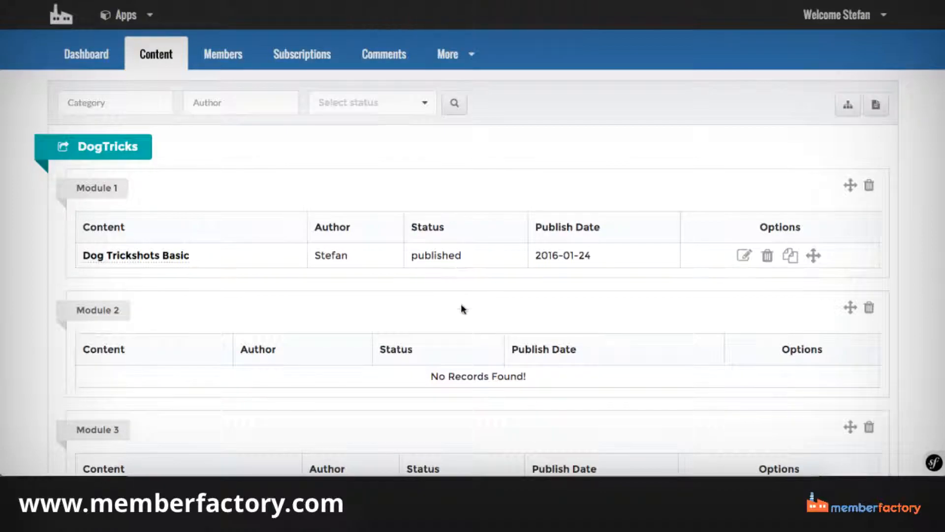
# Open the Dog Trickshots Basic page for editing and view its Video, Audio and Attachments sections.
pyautogui.scroll(-5, 461, 304)
pyautogui.scroll(5, 460, 303)
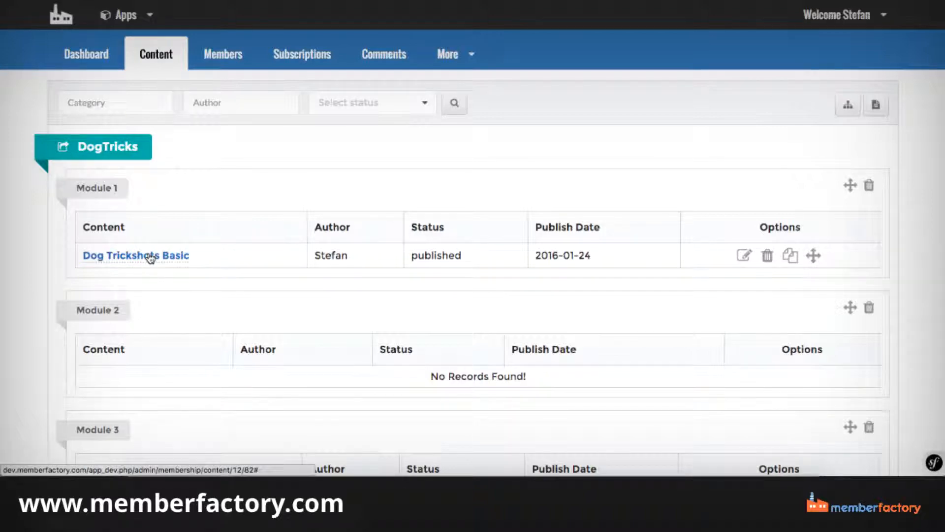
pyautogui.click(745, 256)
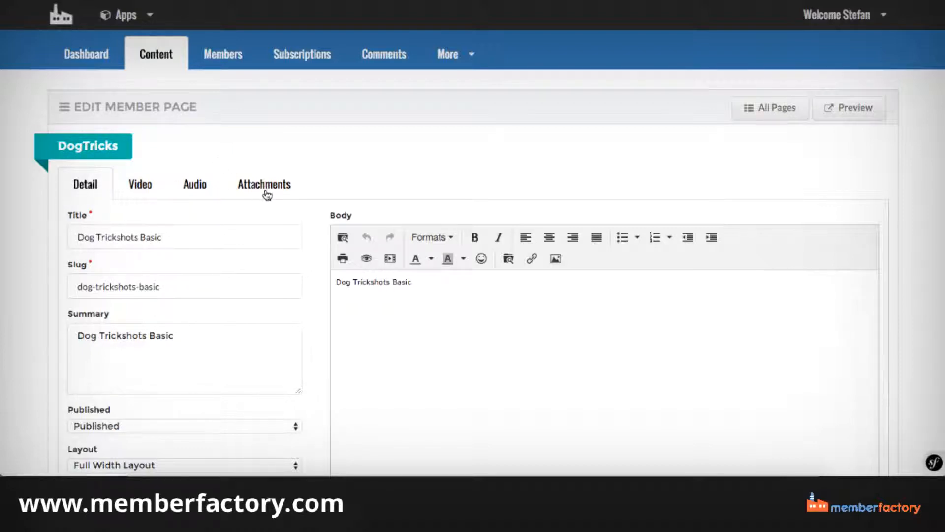
pyautogui.click(148, 190)
pyautogui.click(194, 185)
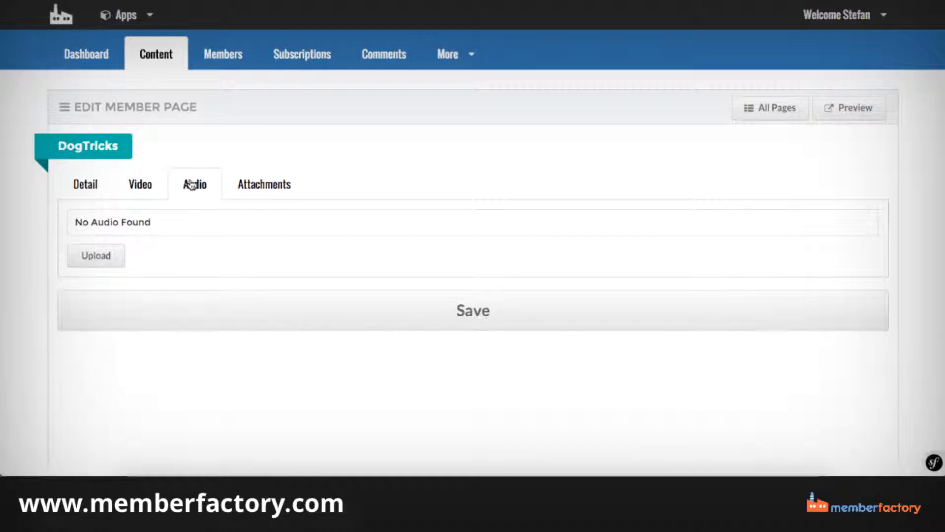
pyautogui.click(246, 186)
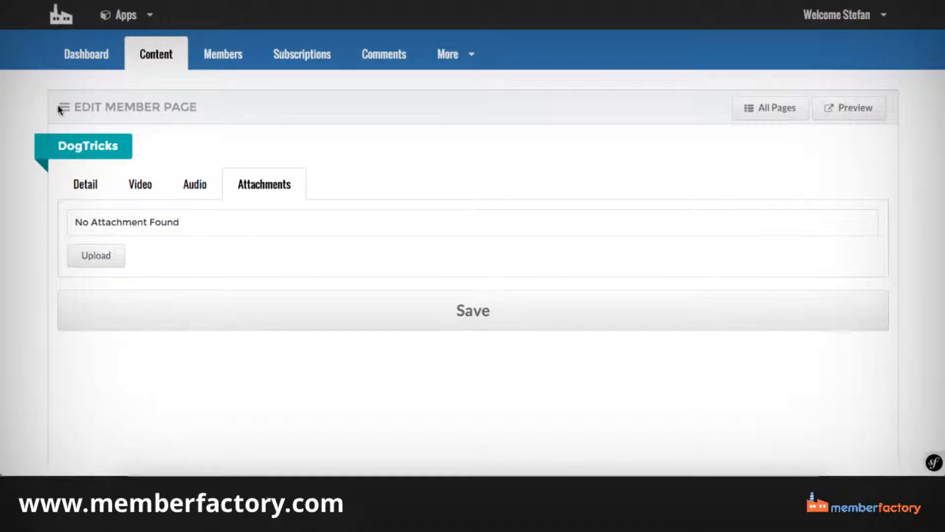
# Return to the DogTricks content list and look over the pages under each module.
pyautogui.click(88, 58)
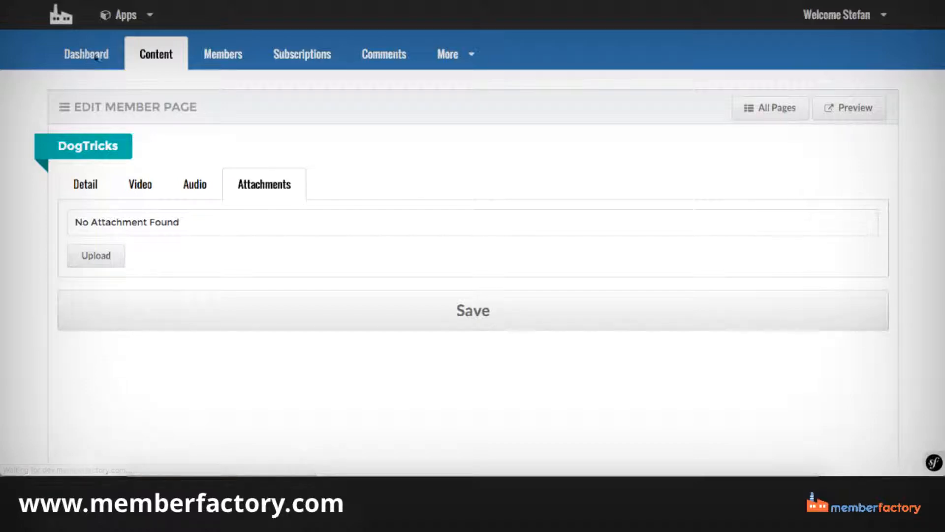
pyautogui.click(167, 54)
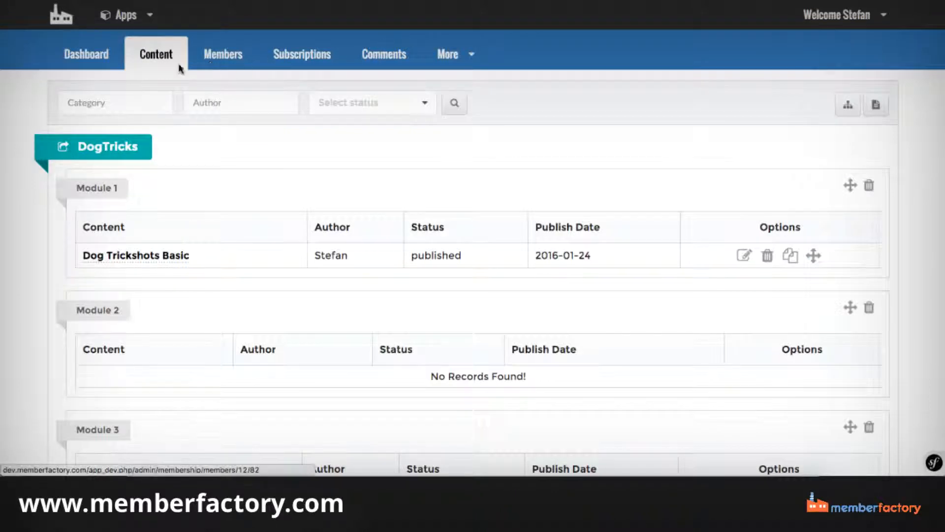
pyautogui.scroll(-5, 208, 213)
pyautogui.scroll(5, 208, 213)
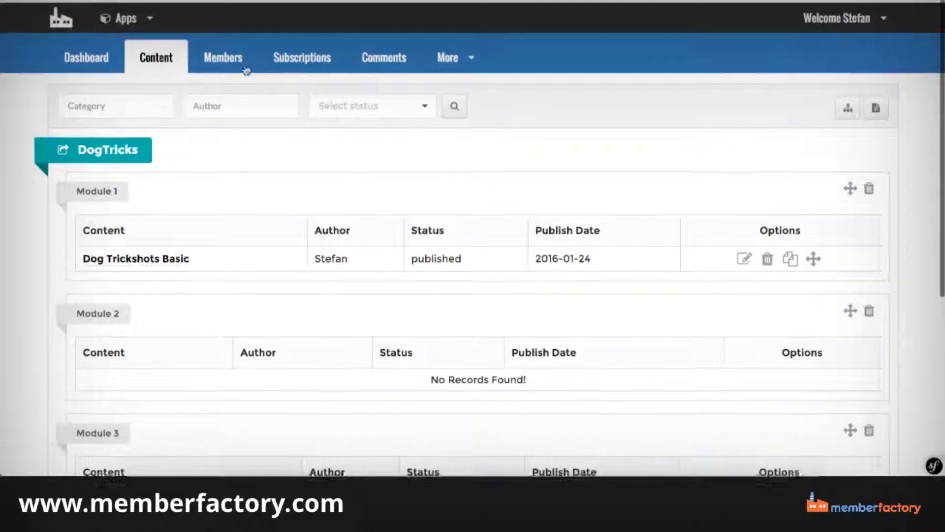
# View the site's Comments page and look through the additional site settings and management options.
pyautogui.click(391, 59)
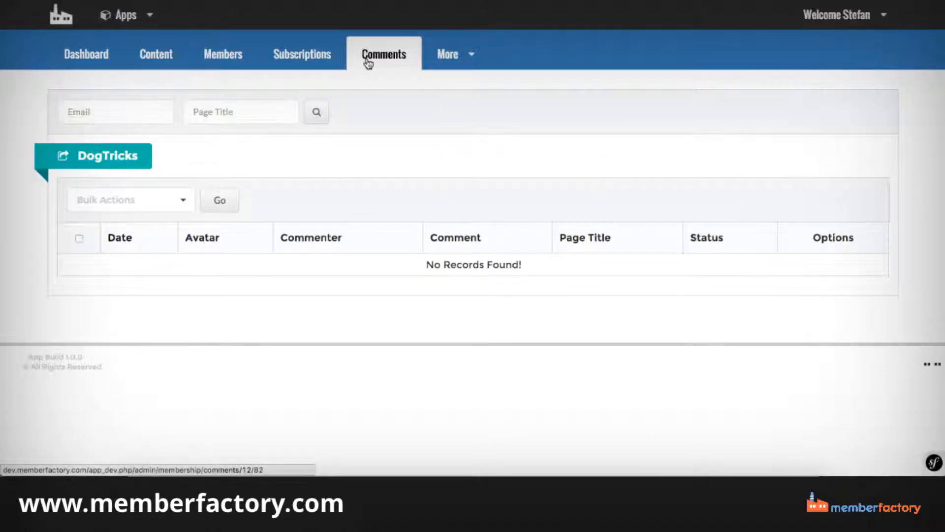
pyautogui.moveTo(449, 53)
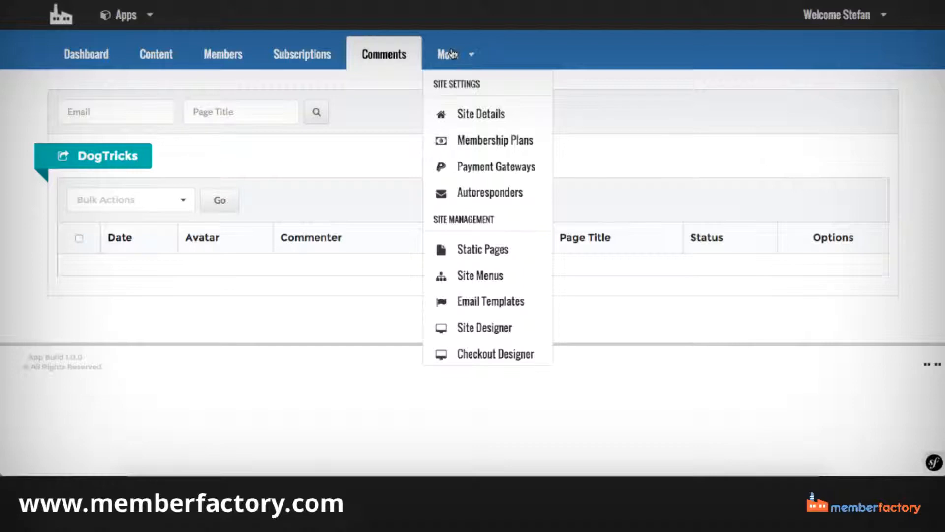
pyautogui.scroll(-1, 470, 121)
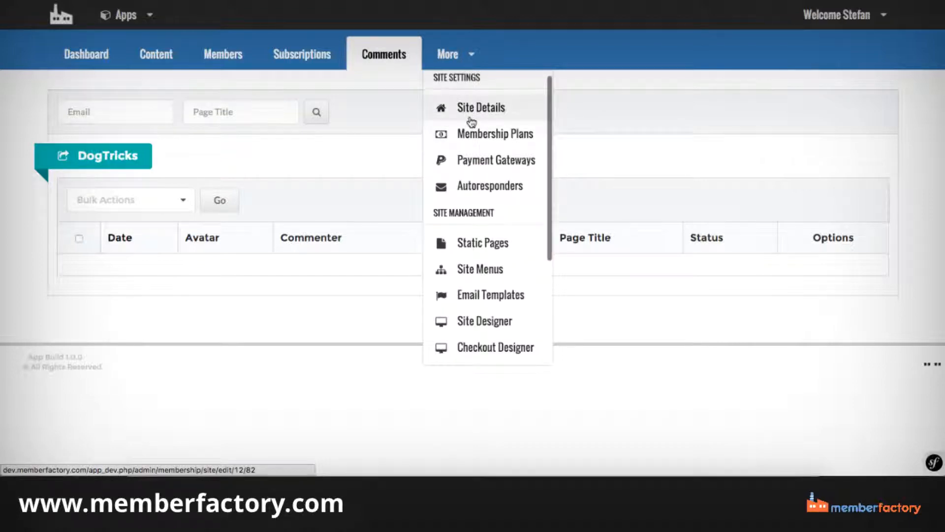
pyautogui.scroll(-5, 472, 122)
pyautogui.scroll(6, 472, 122)
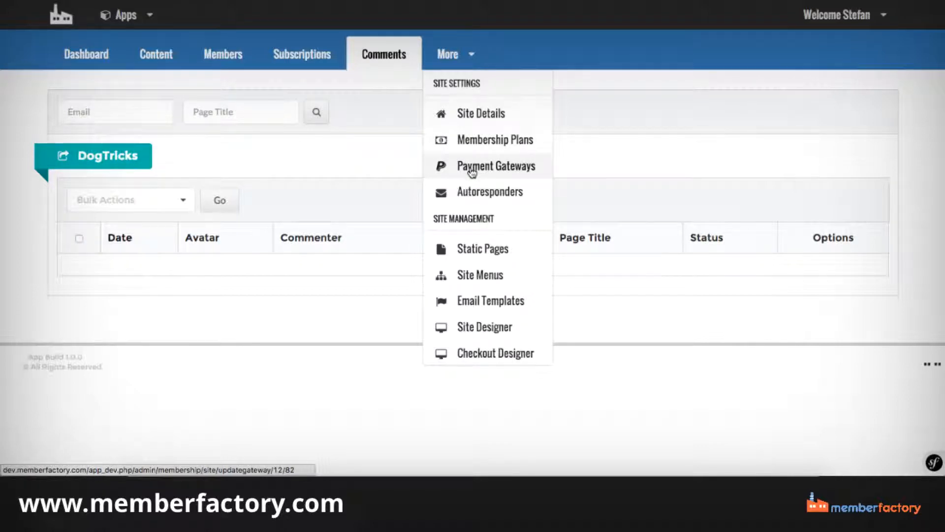
# Open Autoresponders and examine the title, form code, enabled and mapped fields of the integration form.
pyautogui.click(495, 193)
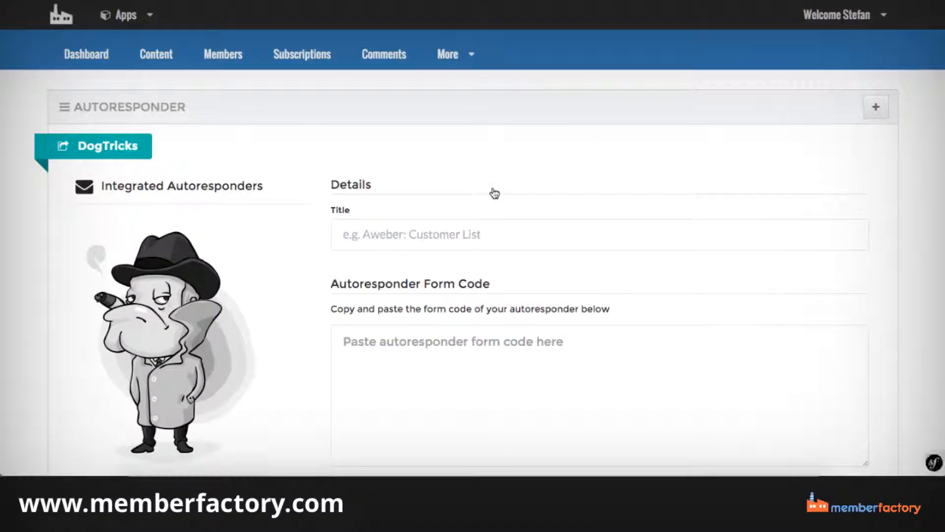
pyautogui.scroll(-3, 462, 163)
pyautogui.scroll(-3, 463, 163)
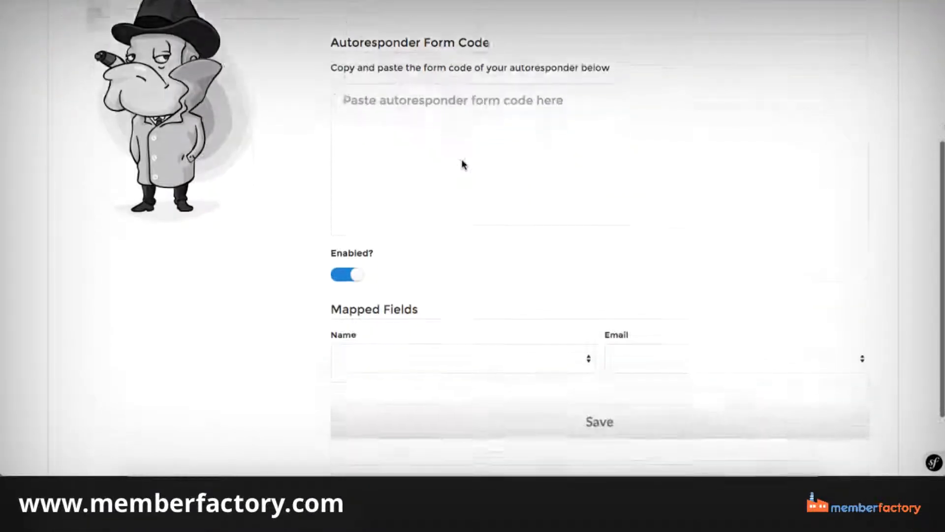
pyautogui.scroll(2, 462, 162)
pyautogui.scroll(1, 462, 163)
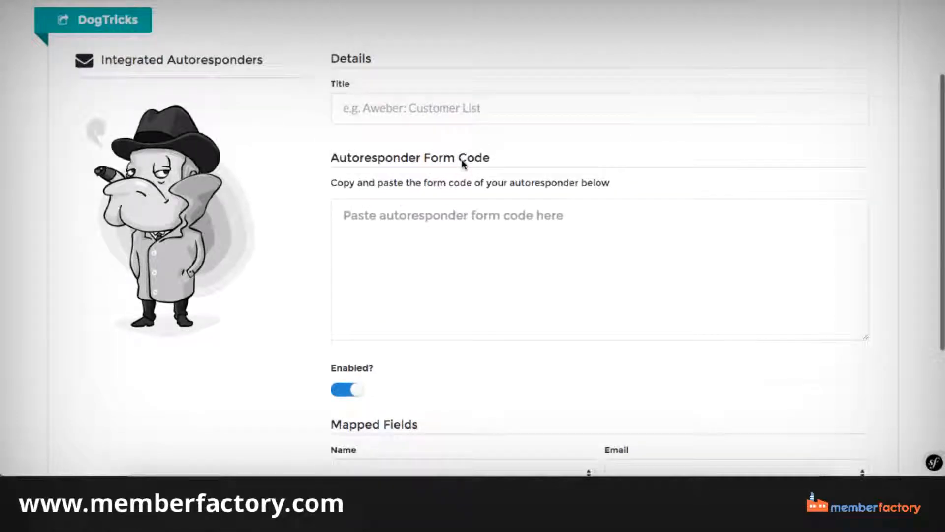
pyautogui.scroll(-3, 462, 163)
pyautogui.scroll(5, 462, 162)
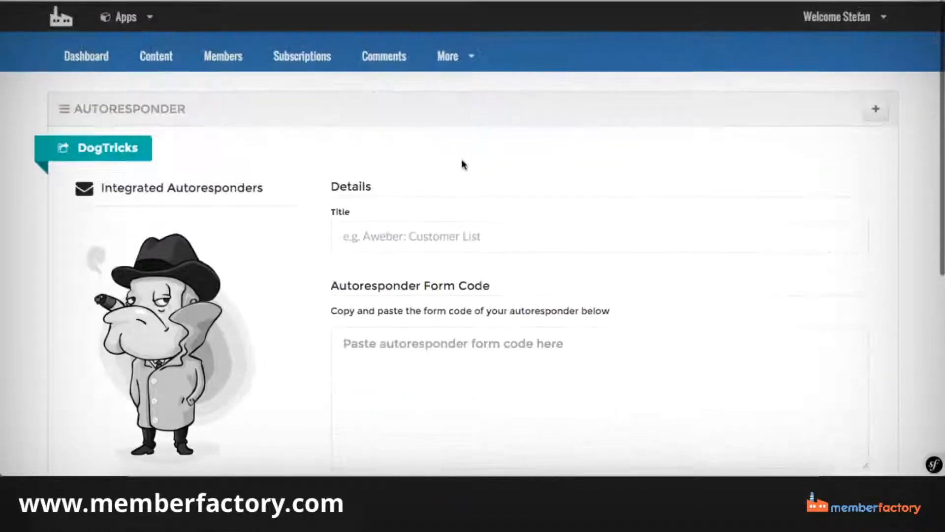
pyautogui.scroll(-4, 463, 163)
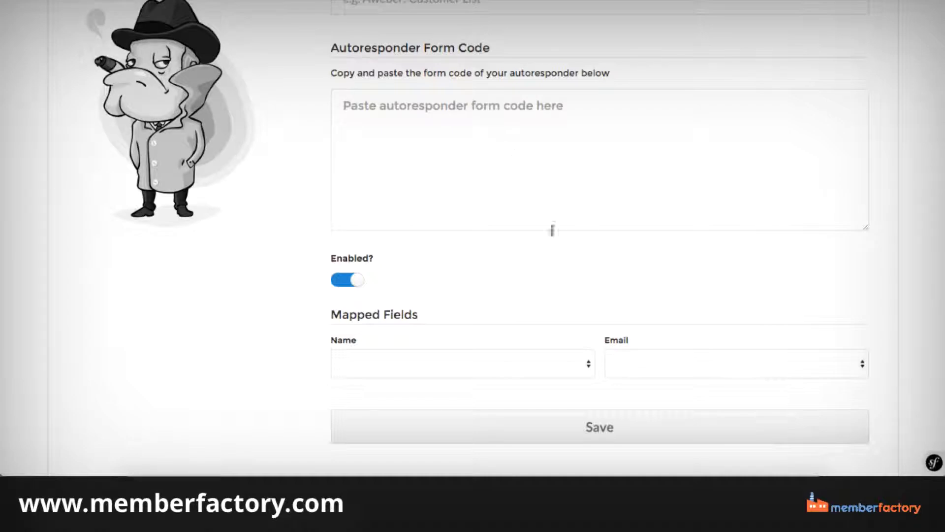
pyautogui.scroll(5, 483, 209)
pyautogui.scroll(-5, 484, 210)
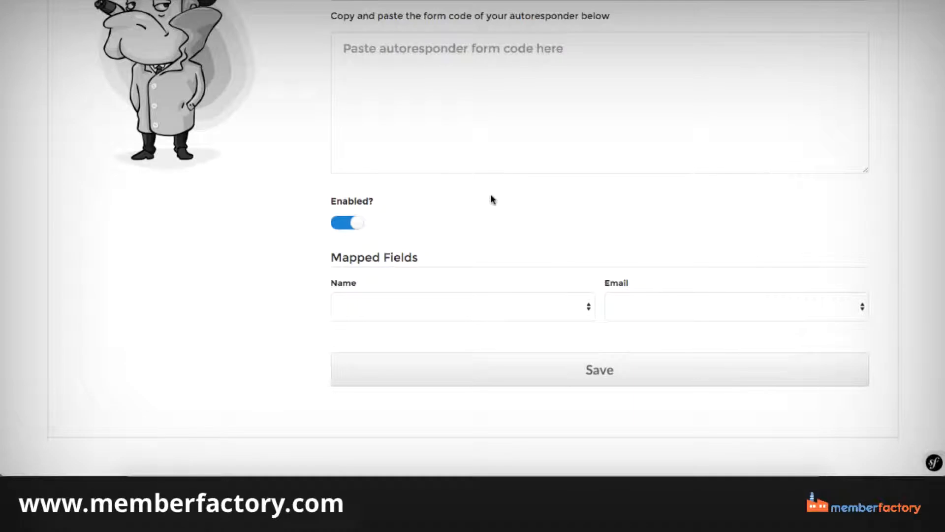
pyautogui.scroll(4, 463, 167)
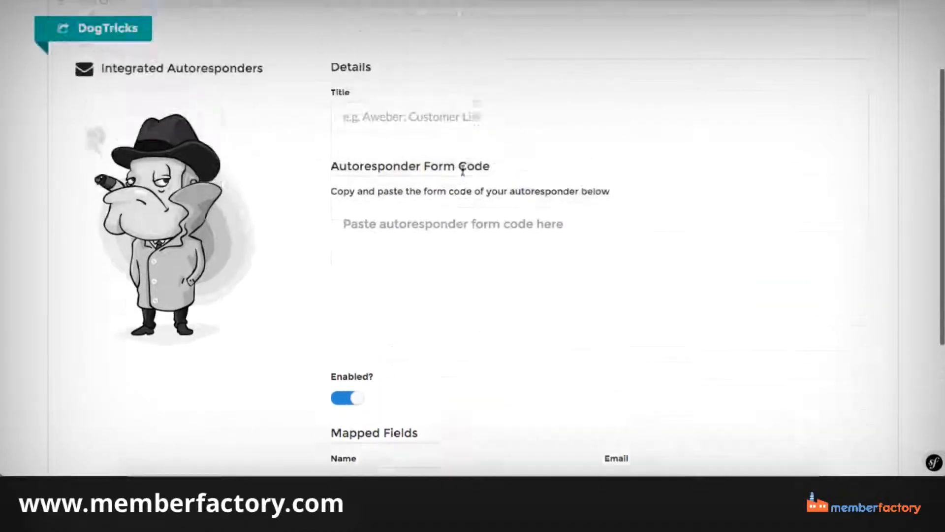
pyautogui.scroll(-3, 421, 160)
pyautogui.scroll(4, 422, 160)
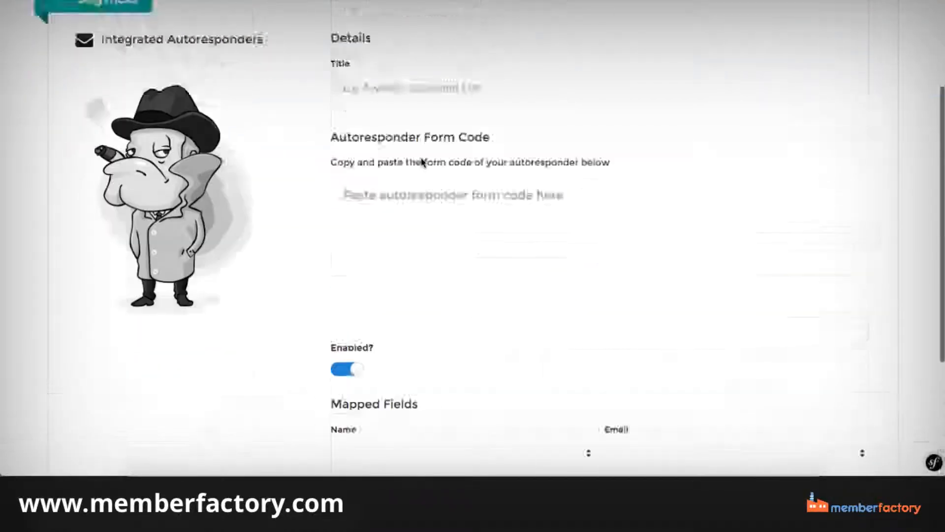
# Open the DogTricks site's Static Pages and view the list of pages.
pyautogui.click(450, 54)
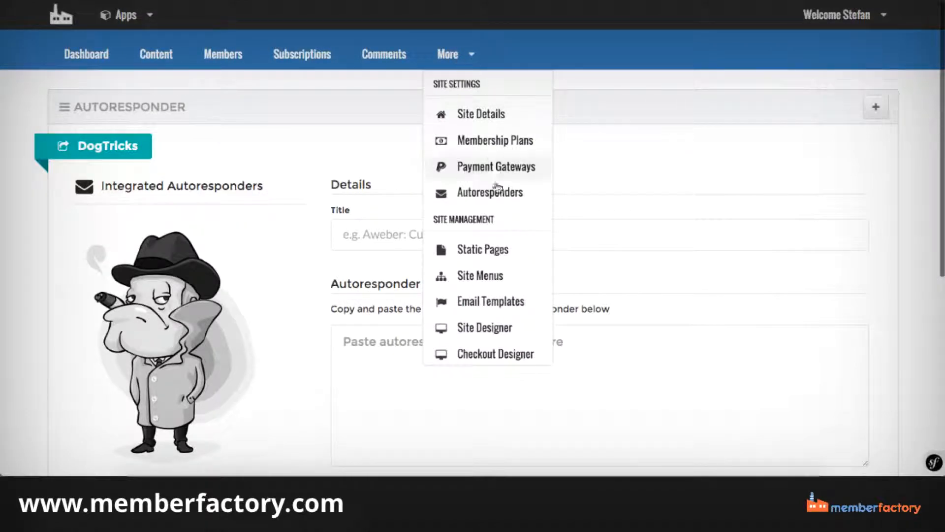
pyautogui.scroll(-2, 491, 219)
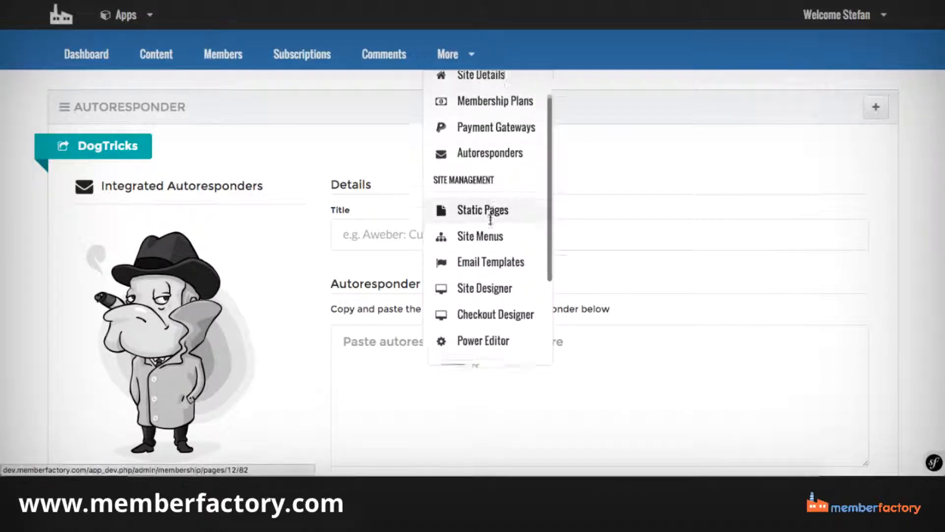
pyautogui.click(481, 207)
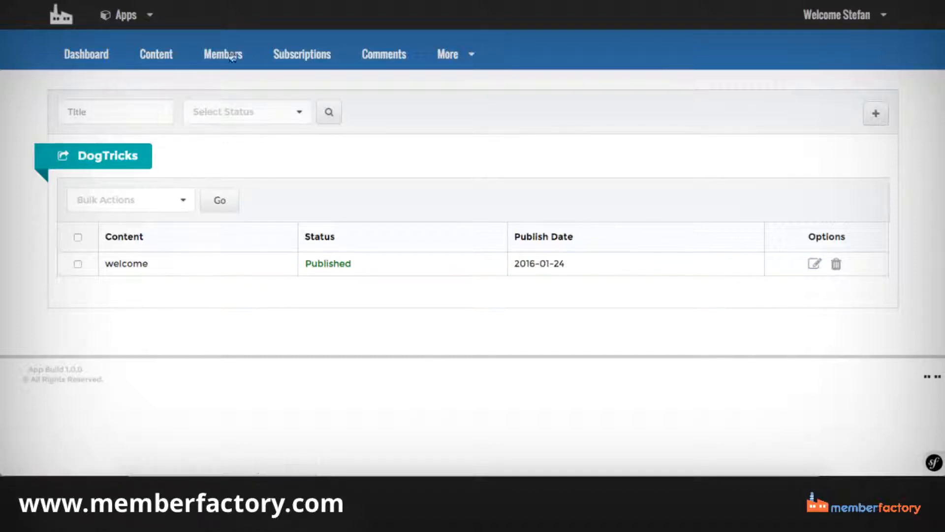
# Open the Site Menus page for the DogTricks site.
pyautogui.click(449, 54)
pyautogui.scroll(-3, 499, 175)
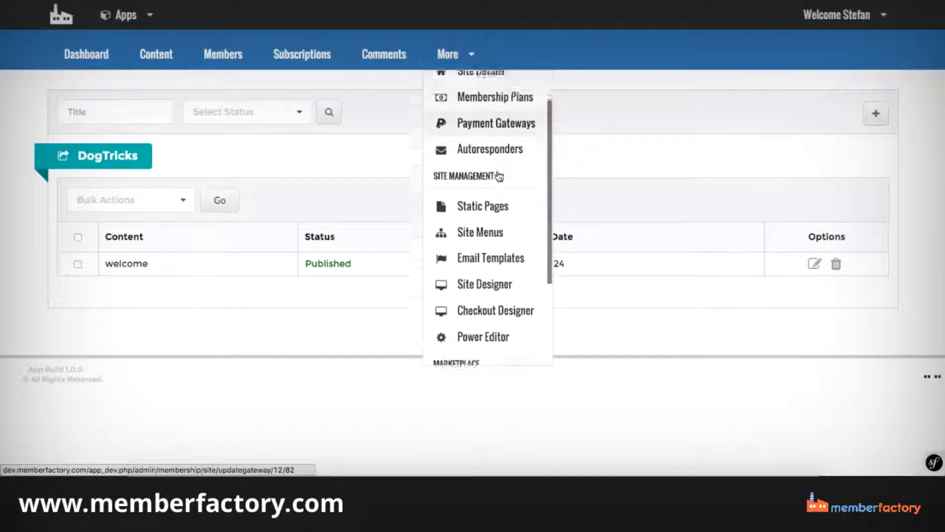
pyautogui.click(482, 218)
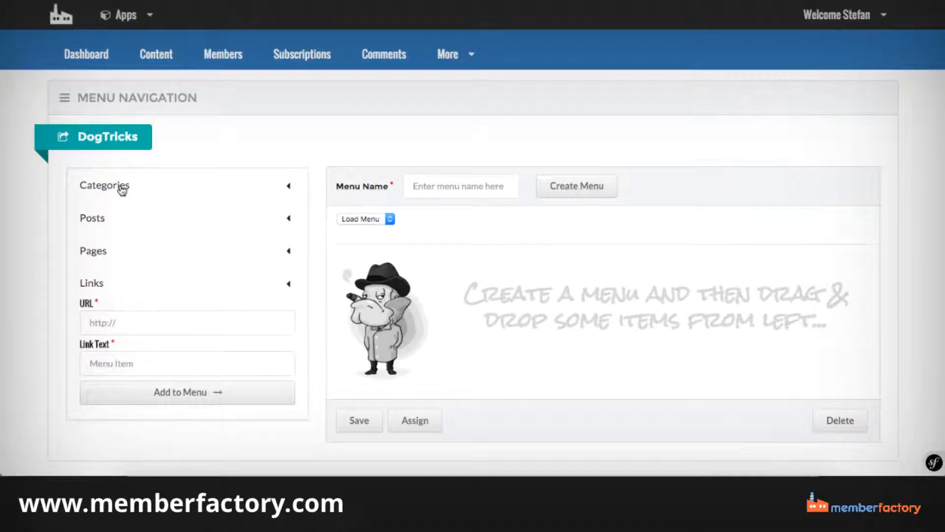
# Try to add the Module 1, Module 2 and Module 3 categories with no menu created.
pyautogui.click(122, 190)
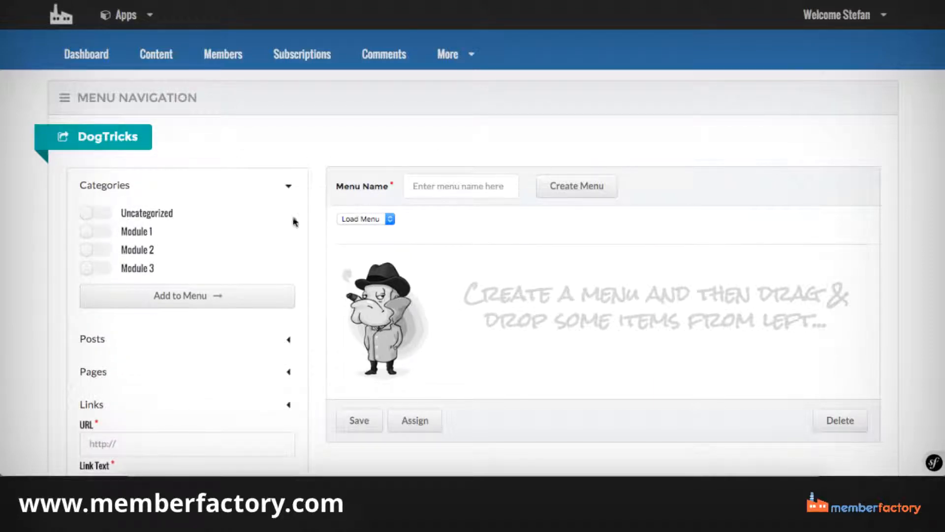
pyautogui.click(96, 231)
pyautogui.click(97, 251)
pyautogui.click(95, 269)
pyautogui.click(148, 298)
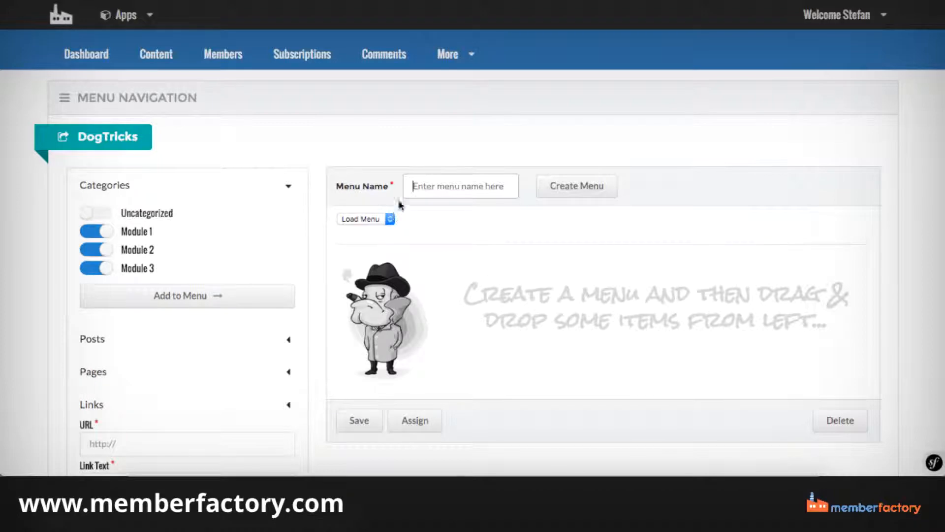
# Create a new site menu named menu1.
pyautogui.click(440, 160)
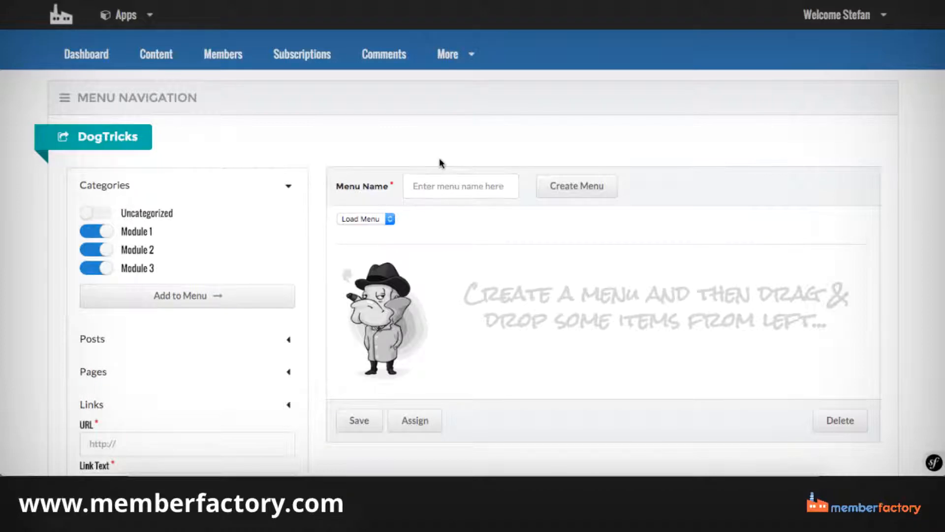
pyautogui.click(433, 184)
pyautogui.write('menu1')
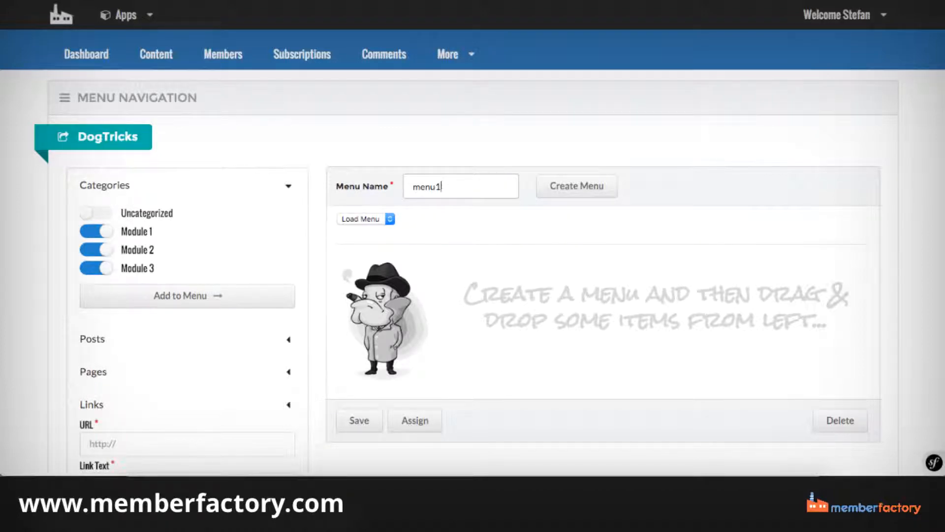
pyautogui.click(584, 187)
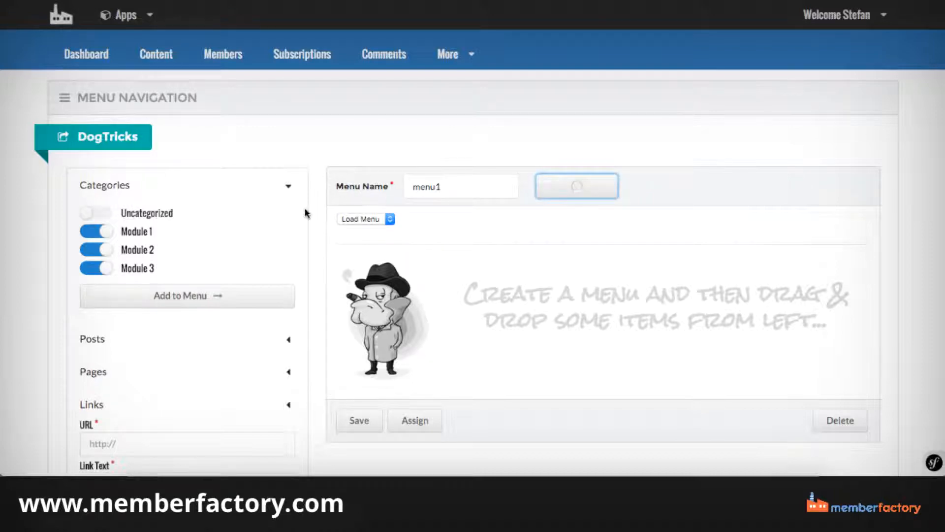
pyautogui.click(180, 303)
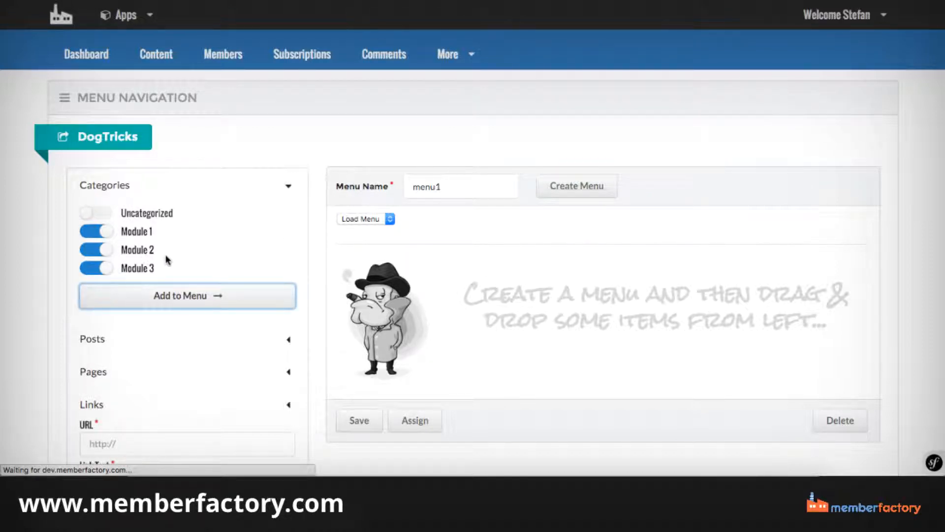
pyautogui.scroll(-5, 166, 260)
pyautogui.scroll(3, 162, 269)
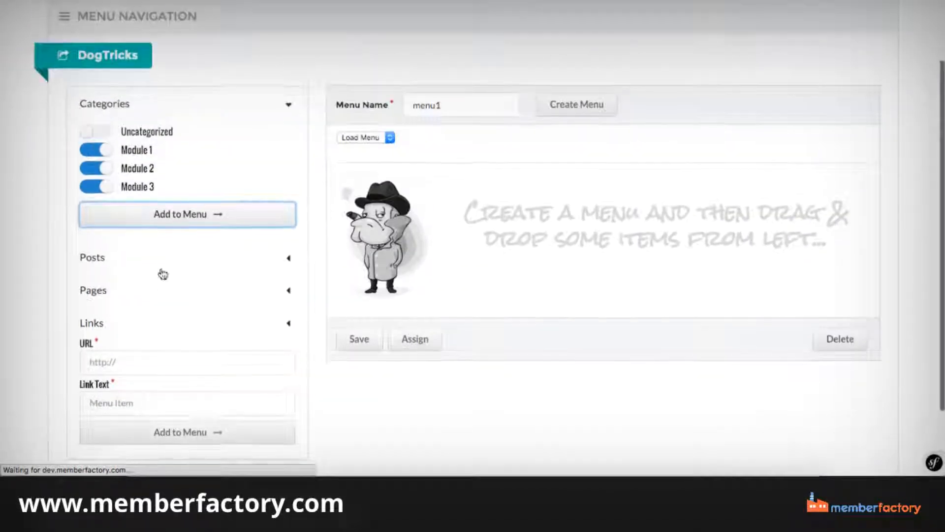
pyautogui.scroll(-2, 253, 104)
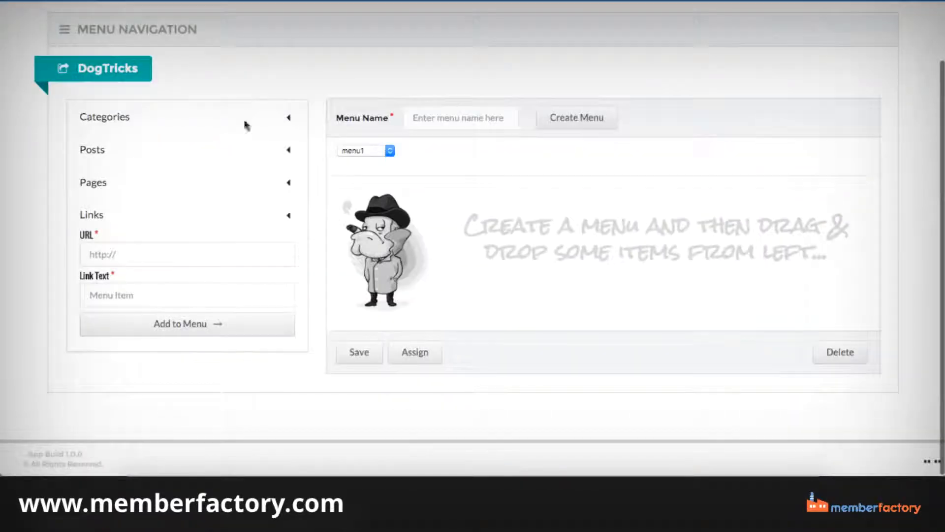
# Add the Module 1, Module 2 and Module 3 categories to menu1 as menu items.
pyautogui.click(117, 123)
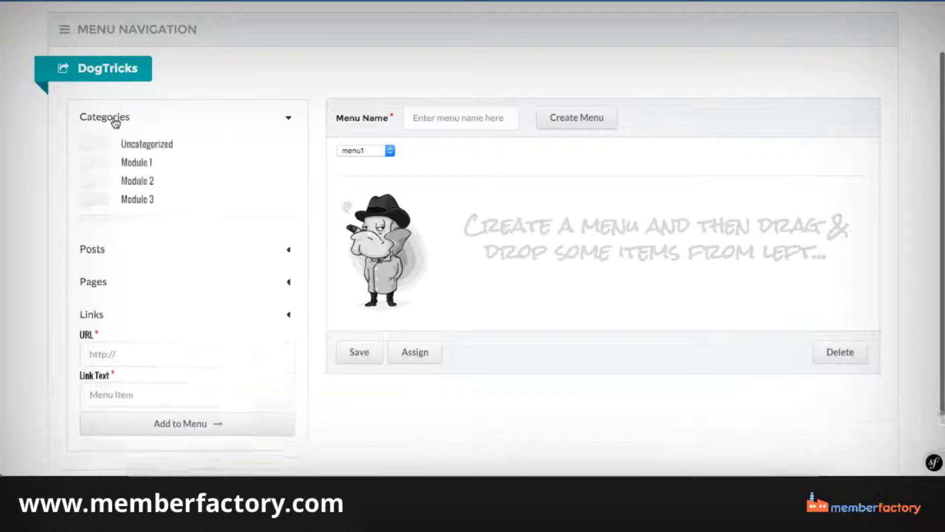
pyautogui.click(92, 163)
pyautogui.click(91, 181)
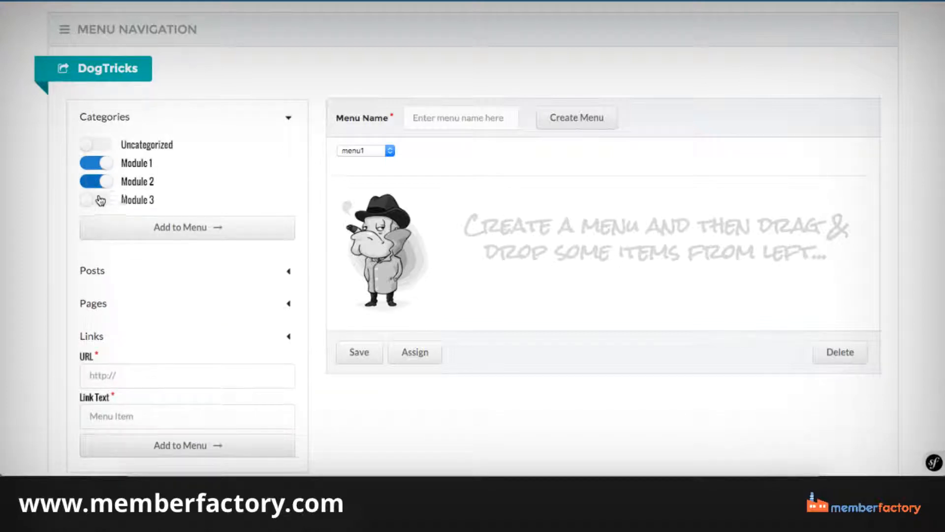
pyautogui.click(101, 200)
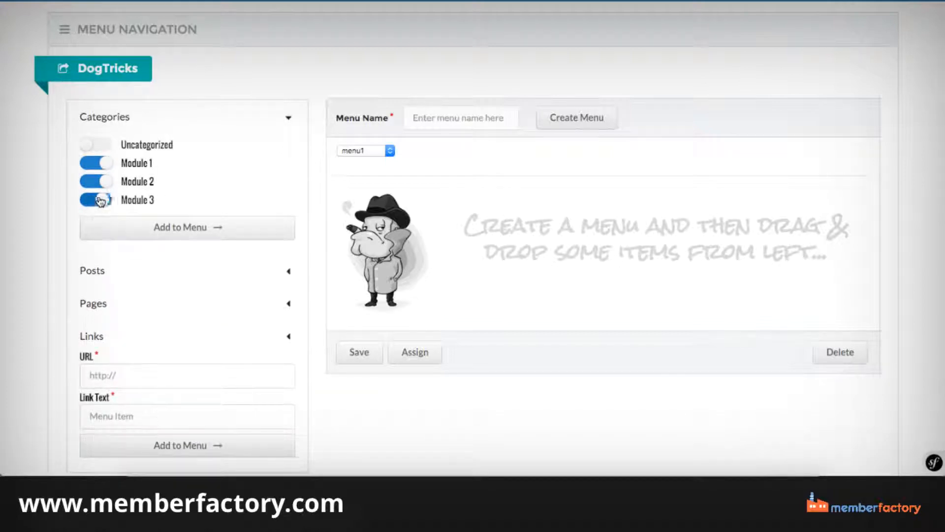
pyautogui.click(221, 227)
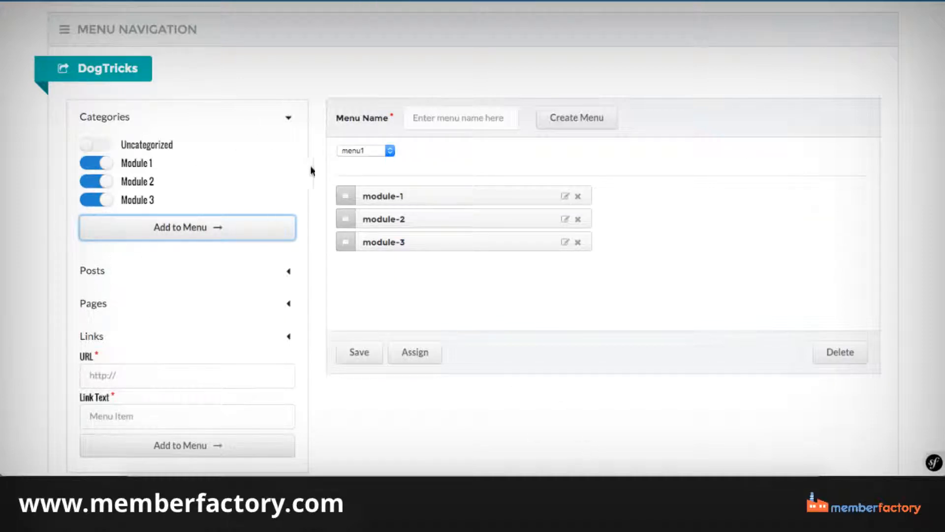
# View the pages and posts that are available as items for menu1.
pyautogui.click(132, 276)
pyautogui.click(126, 267)
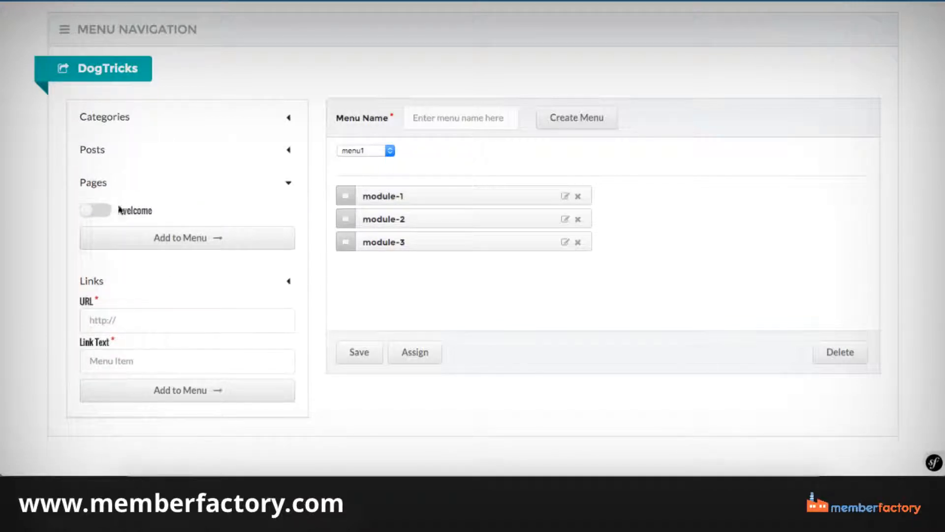
pyautogui.click(102, 186)
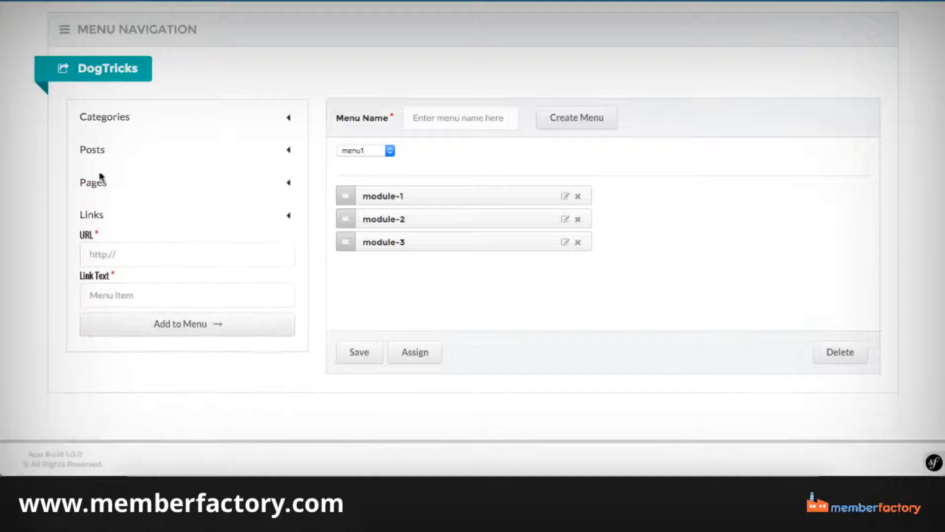
pyautogui.click(99, 150)
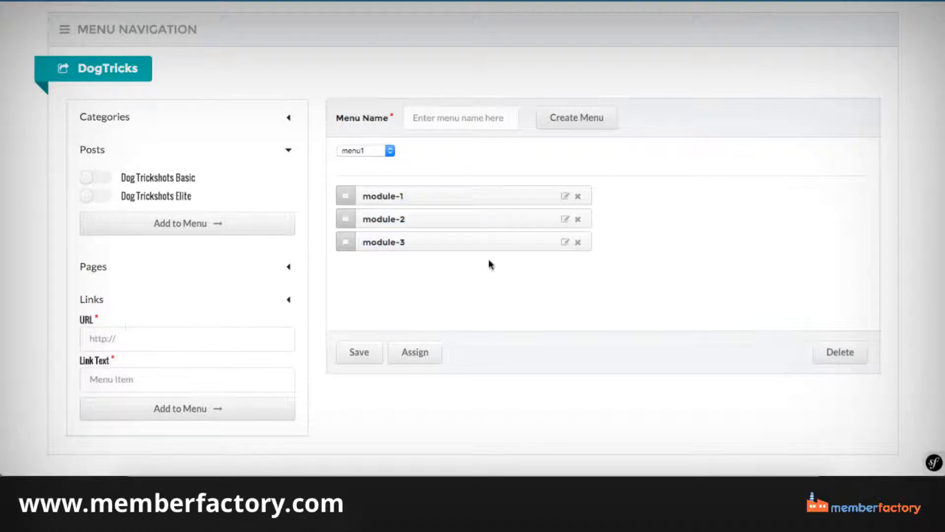
# Open Email Templates and view the Customer Receipt template and the other template types.
pyautogui.scroll(2, 491, 265)
pyautogui.click(448, 55)
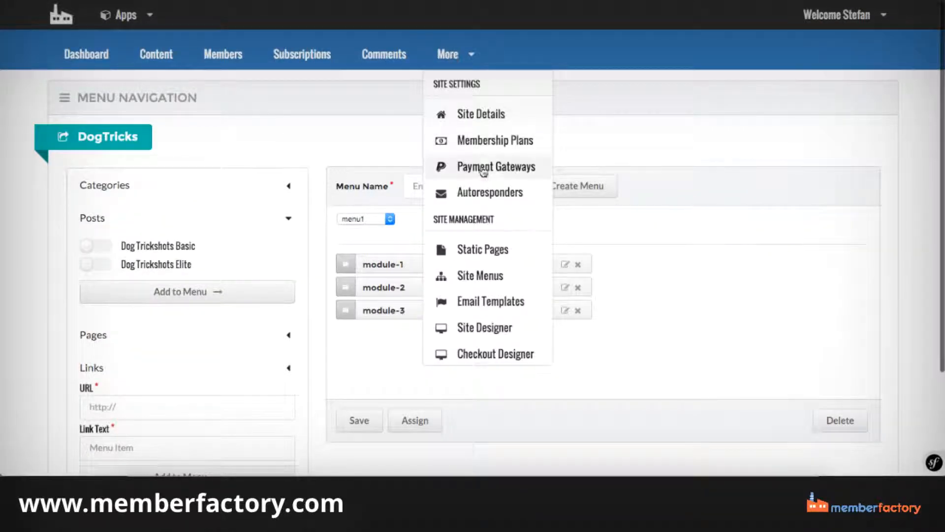
pyautogui.scroll(-1, 496, 248)
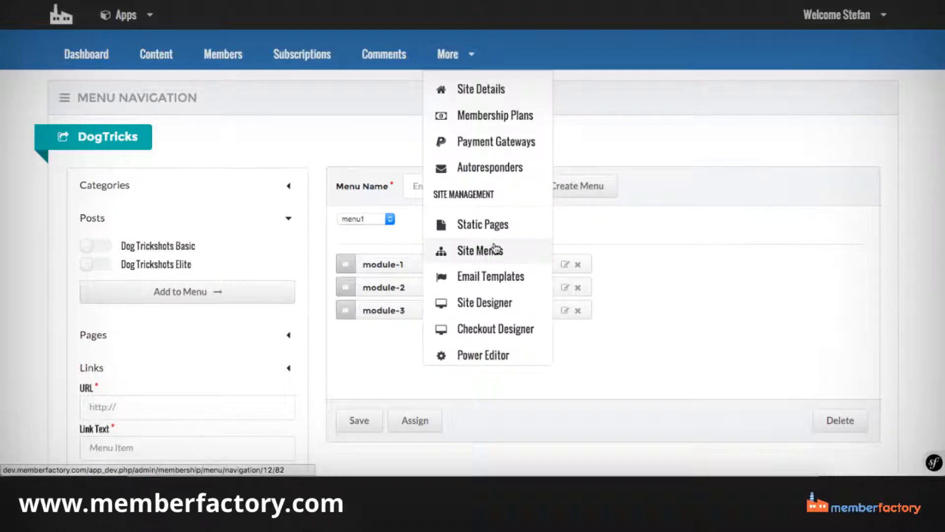
pyautogui.scroll(-1, 494, 248)
pyautogui.click(491, 245)
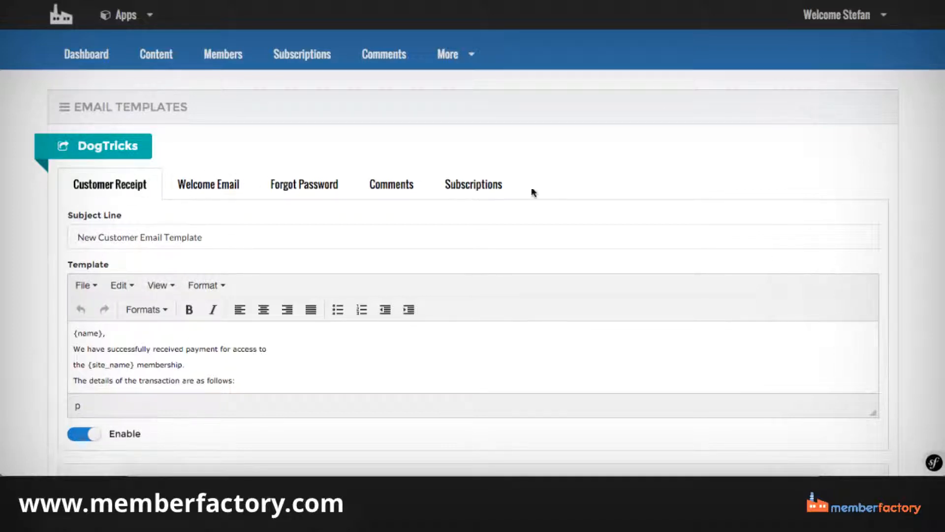
# Look through the site management options, including Site Designer, Checkout Designer and Power Editor.
pyautogui.click(449, 55)
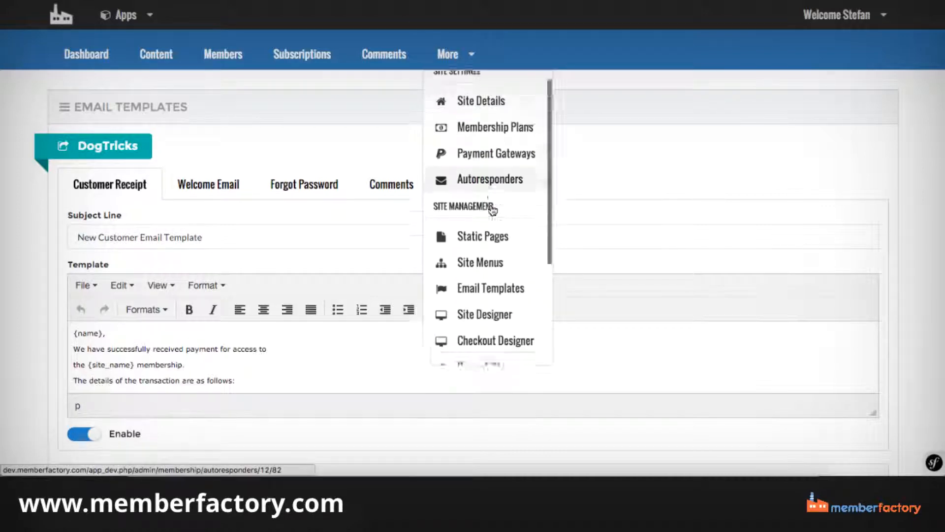
pyautogui.scroll(-2, 493, 221)
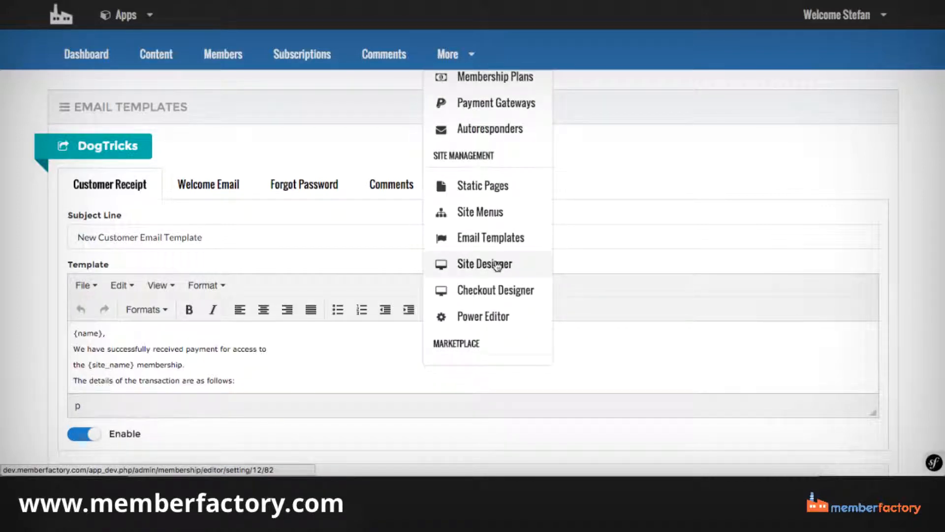
pyautogui.scroll(-1, 496, 265)
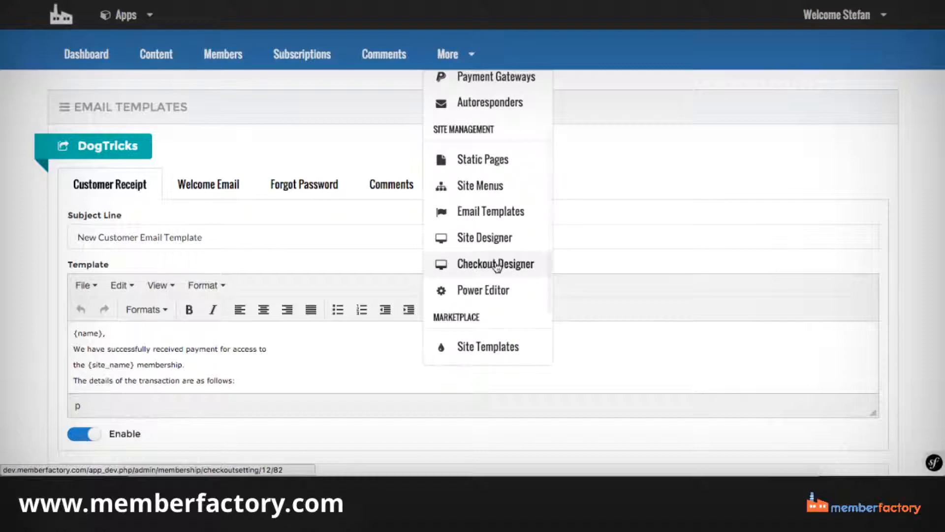
pyautogui.scroll(-1, 496, 265)
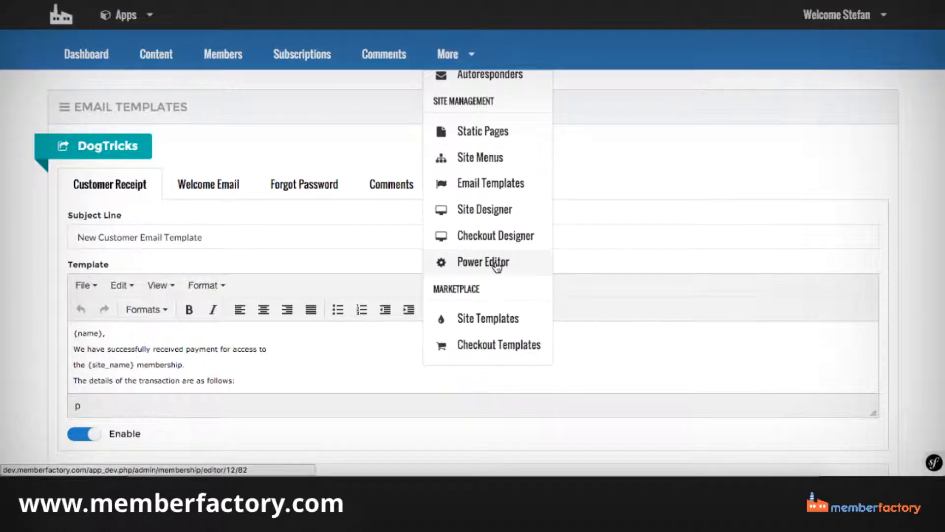
pyautogui.scroll(-1, 496, 265)
pyautogui.scroll(2, 496, 264)
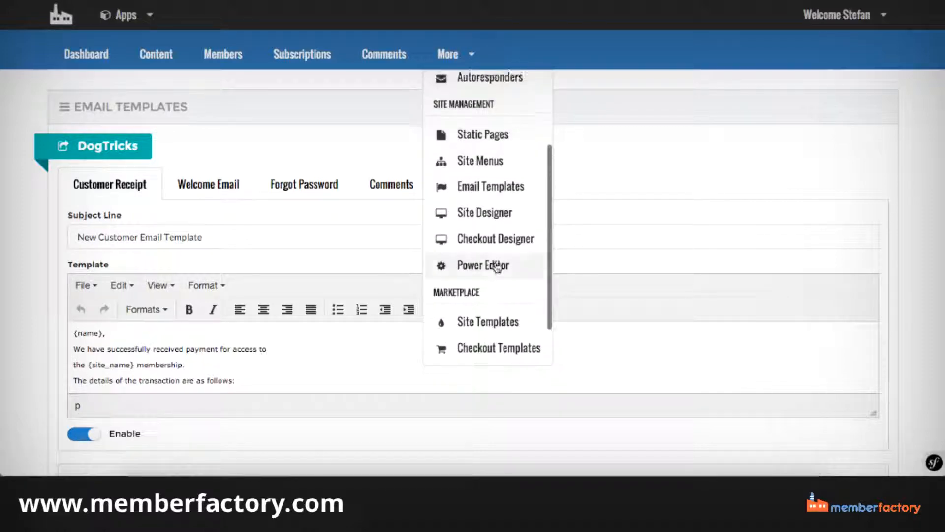
pyautogui.scroll(1, 496, 266)
pyautogui.scroll(-1, 496, 266)
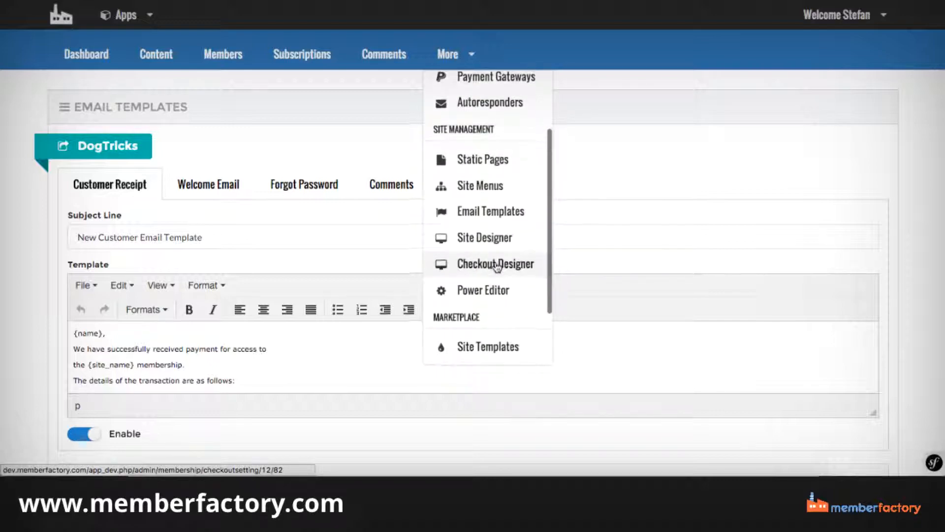
# Open Domain Mapping and examine the CNAME instructions and the domain entry field.
pyautogui.scroll(-3, 498, 265)
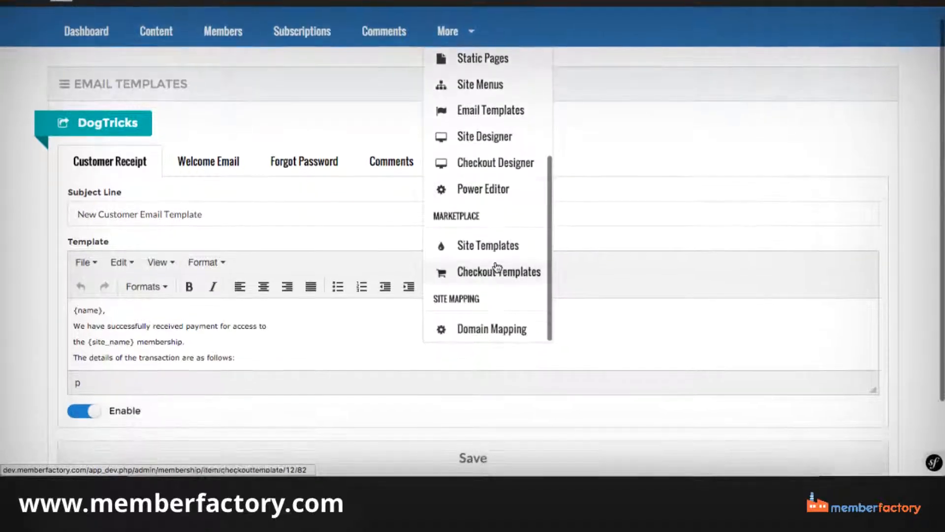
pyautogui.click(499, 327)
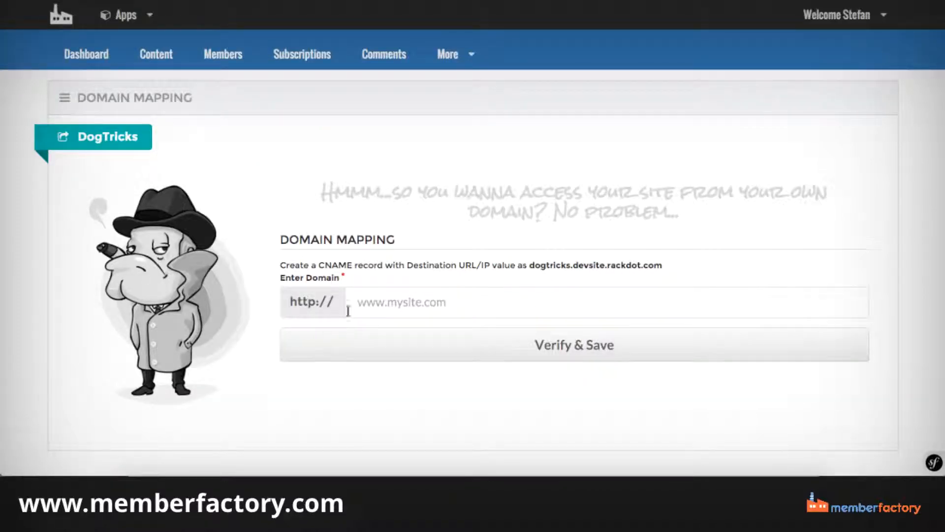
pyautogui.click(378, 300)
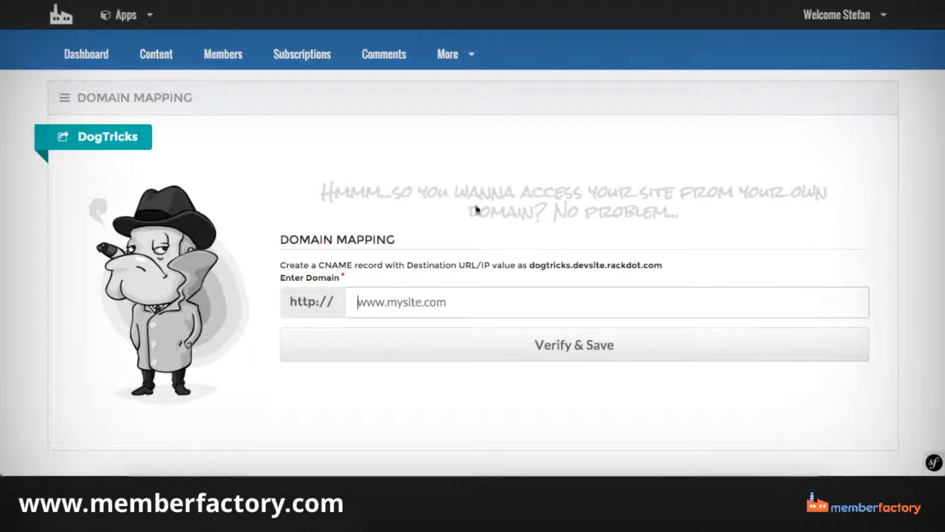
# Open the Site Templates marketplace and look through the available site templates.
pyautogui.click(466, 69)
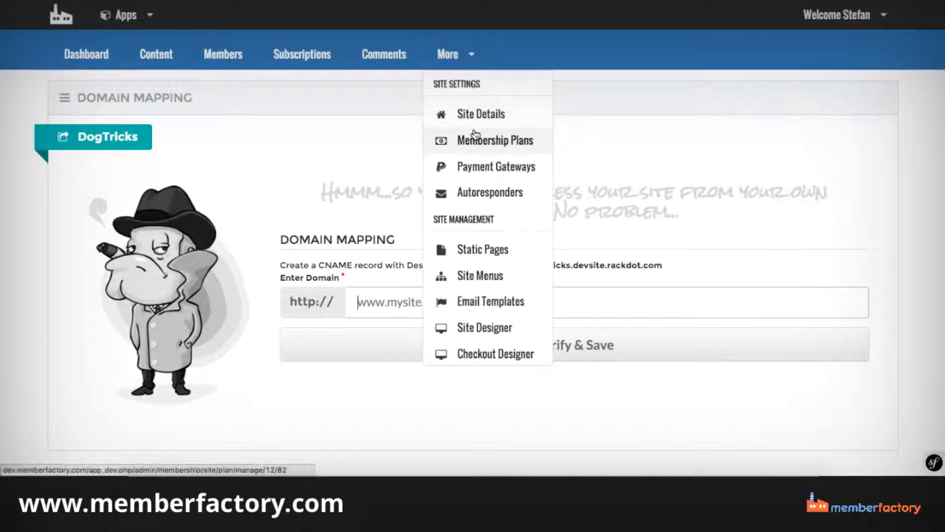
pyautogui.scroll(-5, 475, 134)
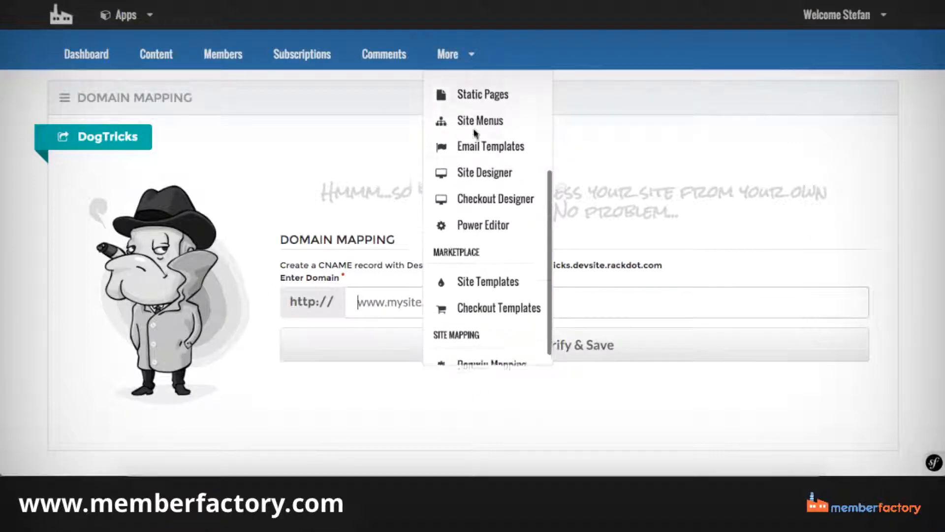
pyautogui.scroll(-4, 475, 131)
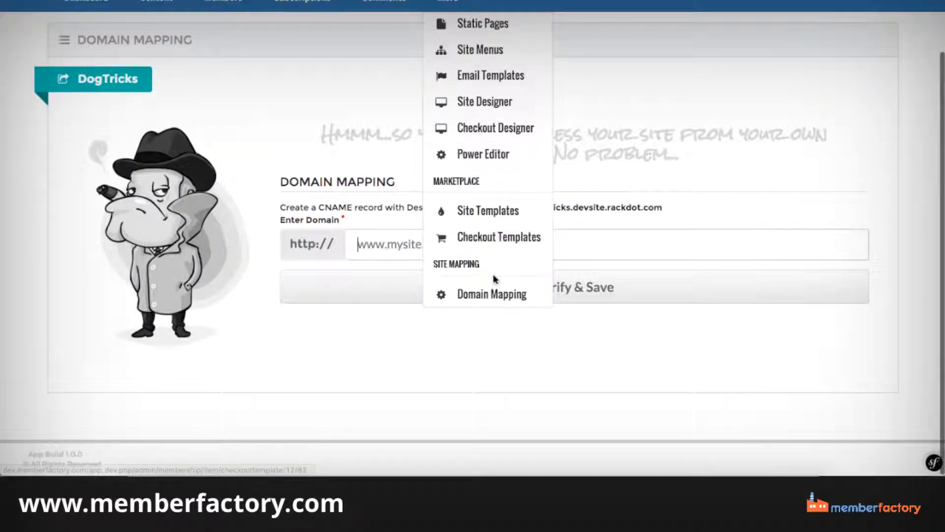
pyautogui.click(471, 219)
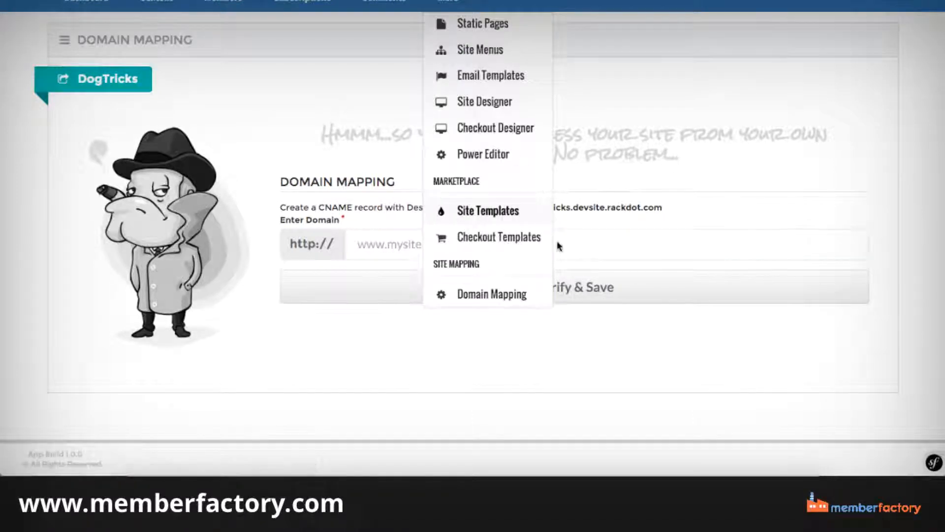
pyautogui.scroll(-4, 412, 150)
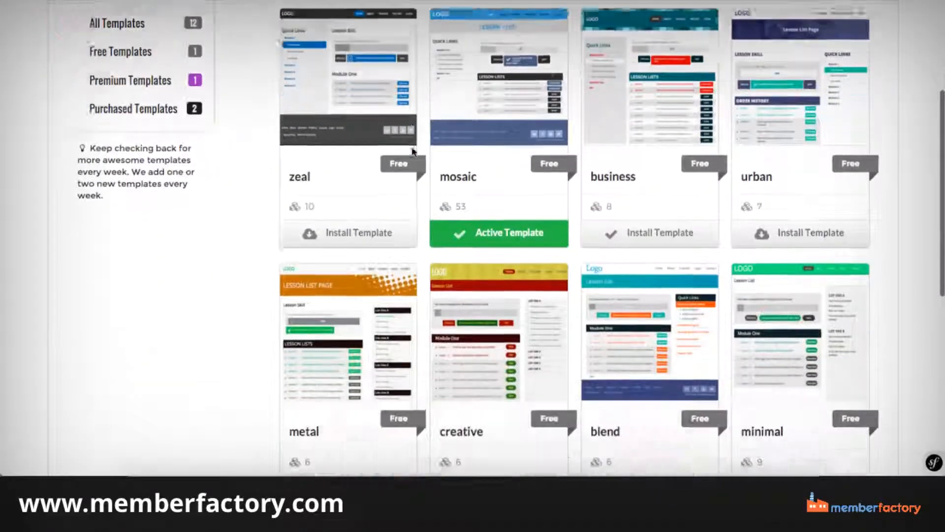
pyautogui.scroll(4, 413, 150)
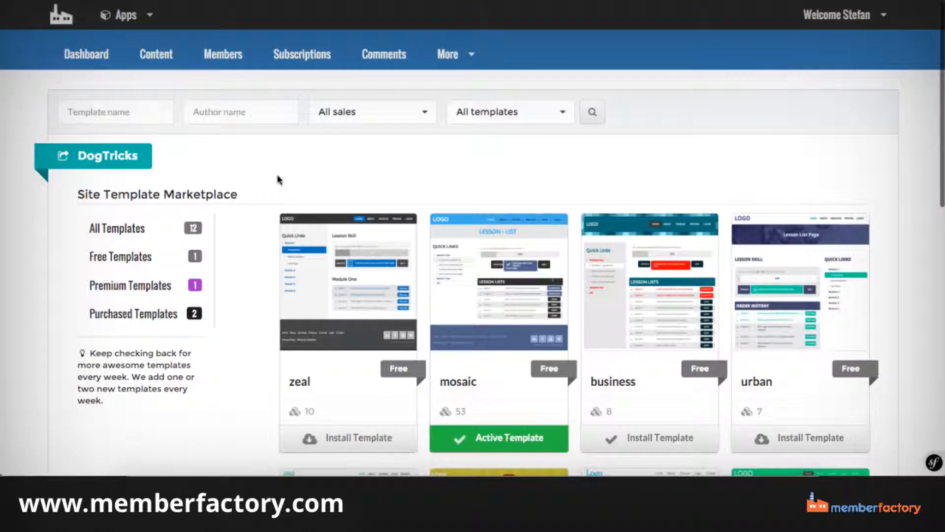
pyautogui.scroll(-2, 277, 174)
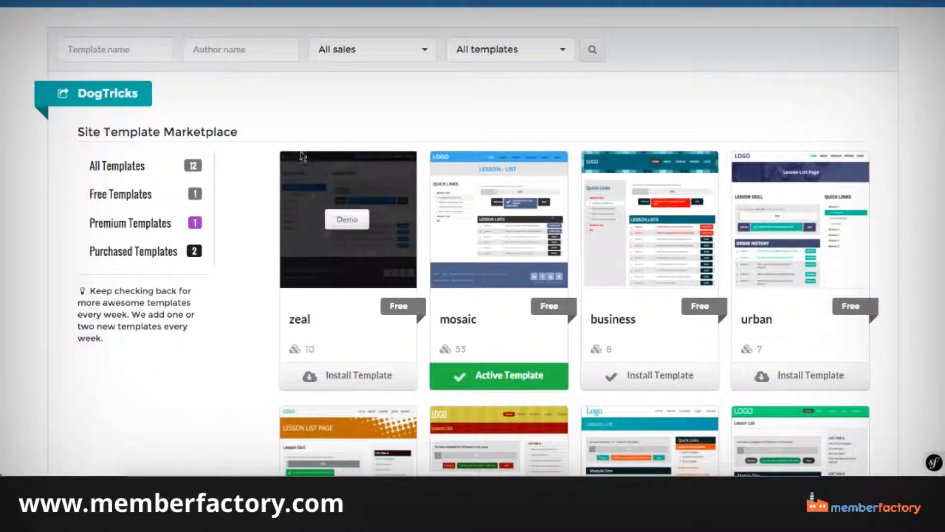
pyautogui.scroll(-2, 336, 103)
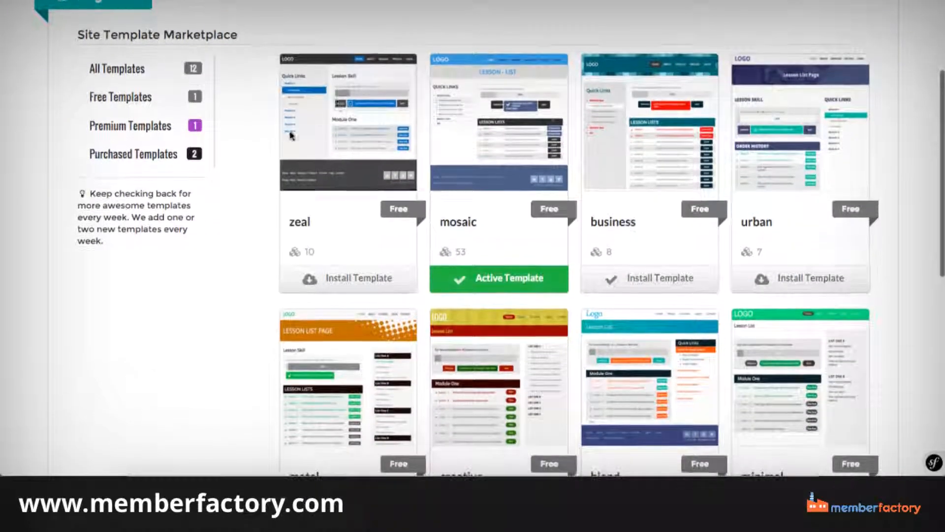
pyautogui.scroll(4, 231, 320)
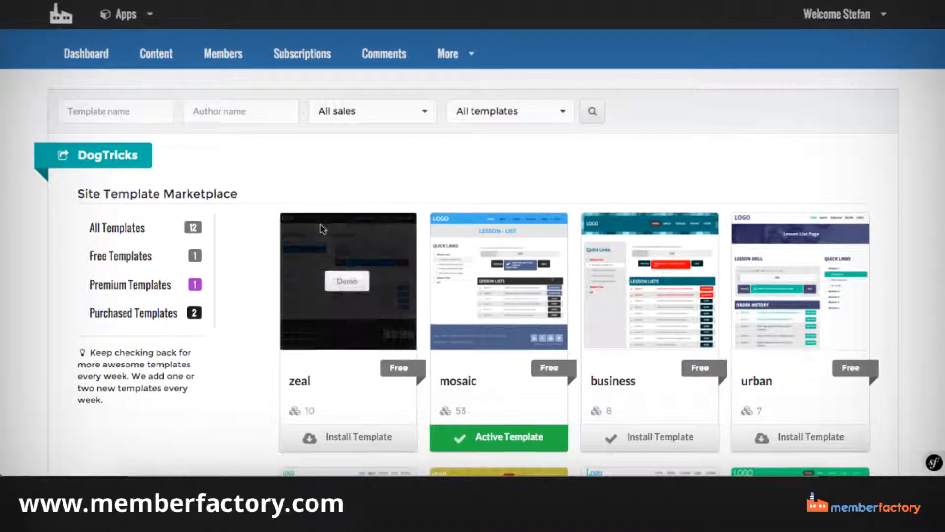
# Install the free vintage template as the active site template for DogTricks.
pyautogui.scroll(-10, 321, 229)
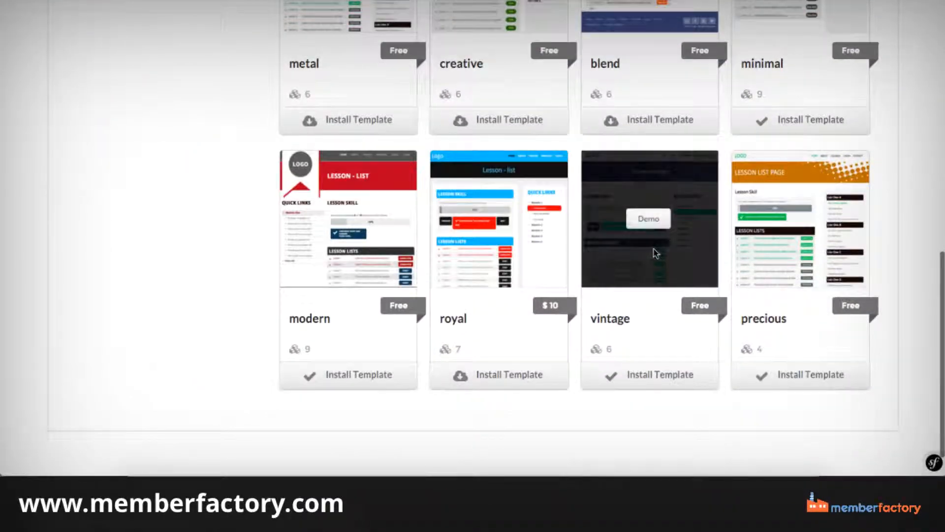
pyautogui.click(660, 378)
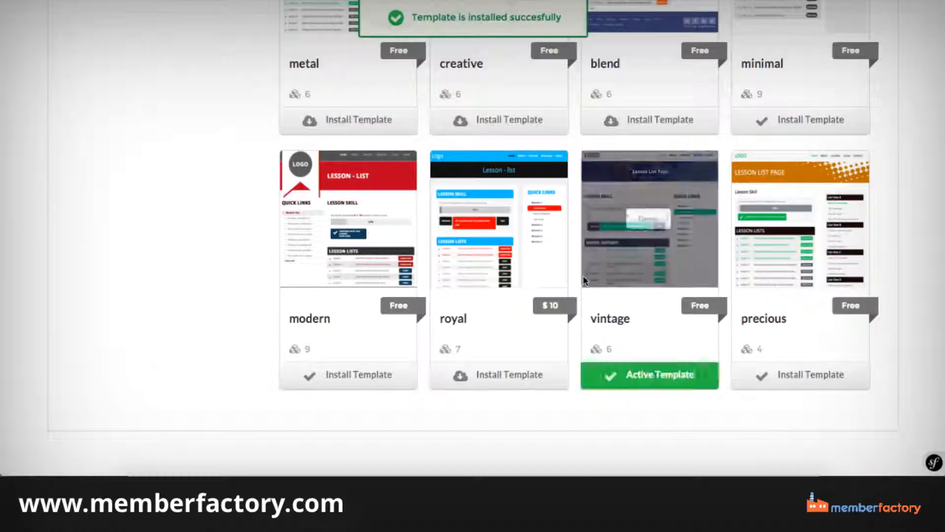
pyautogui.scroll(1, 583, 276)
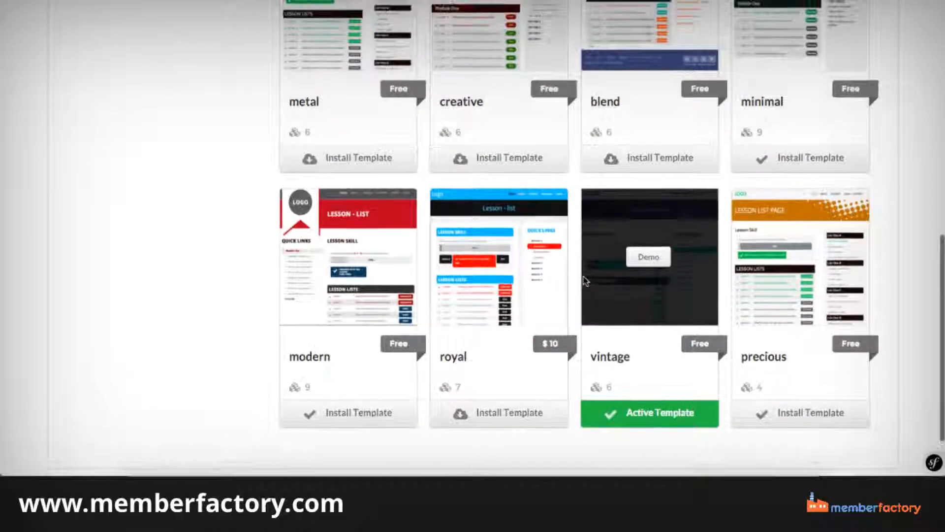
pyautogui.scroll(3, 585, 281)
pyautogui.scroll(5, 585, 280)
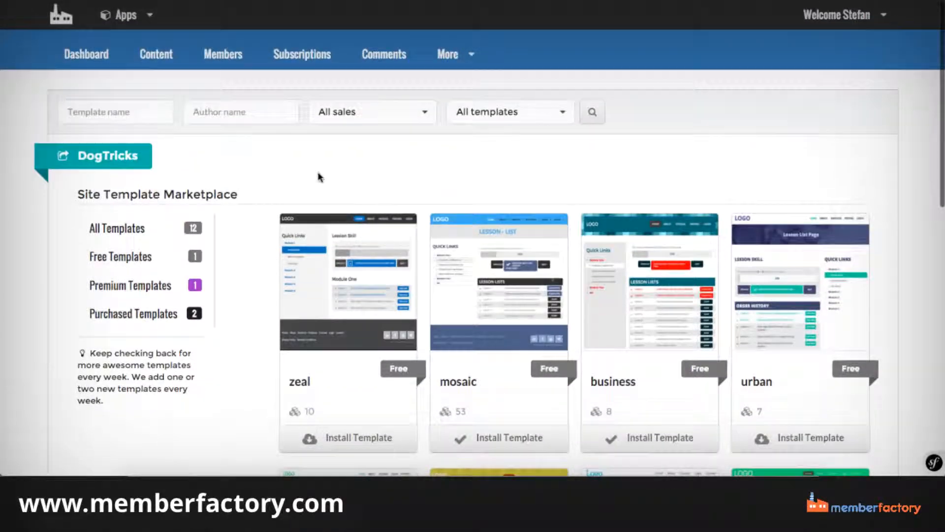
# Open the Checkout Templates marketplace and browse the order templates on offer.
pyautogui.click(442, 58)
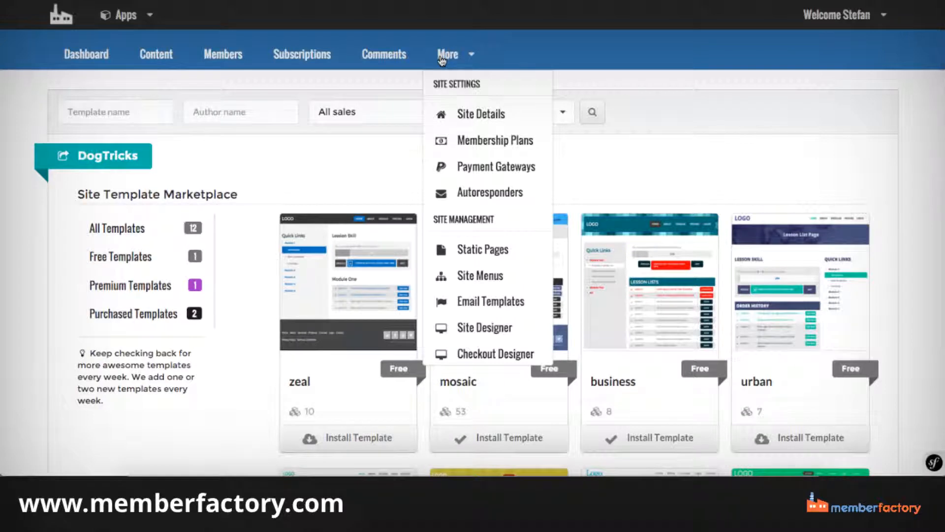
pyautogui.scroll(-1, 473, 180)
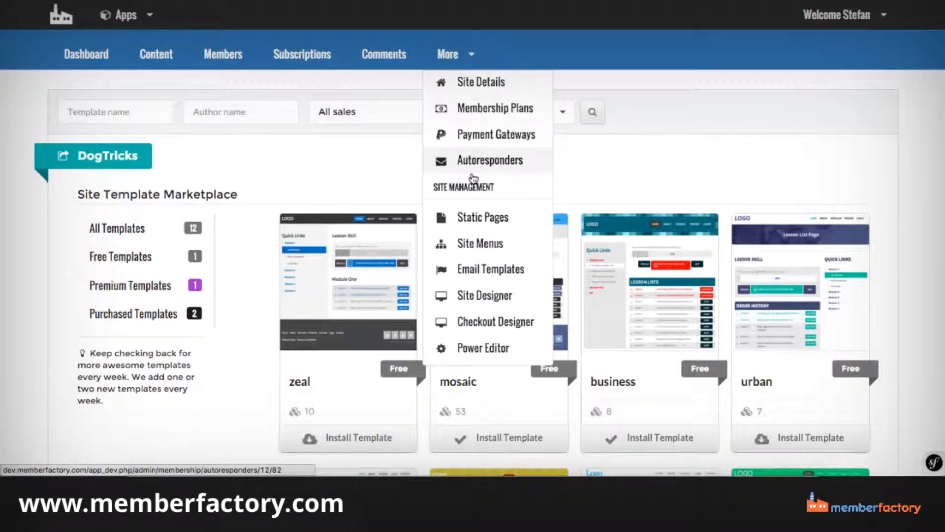
pyautogui.scroll(-4, 474, 178)
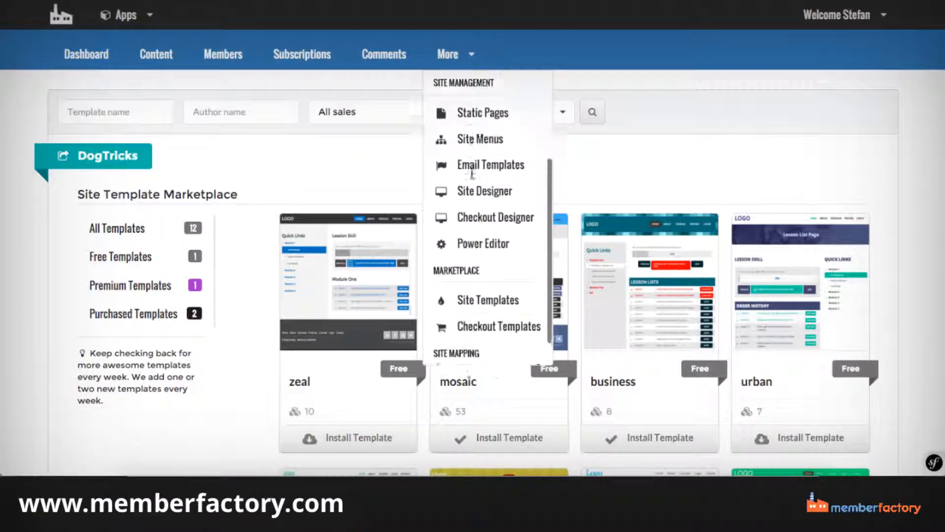
pyautogui.scroll(-3, 474, 181)
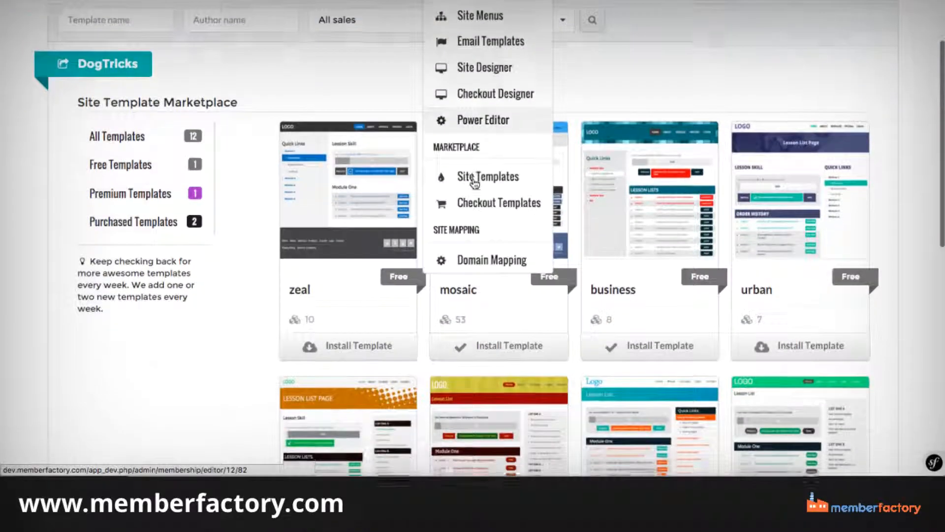
pyautogui.scroll(-2, 474, 184)
pyautogui.scroll(5, 475, 186)
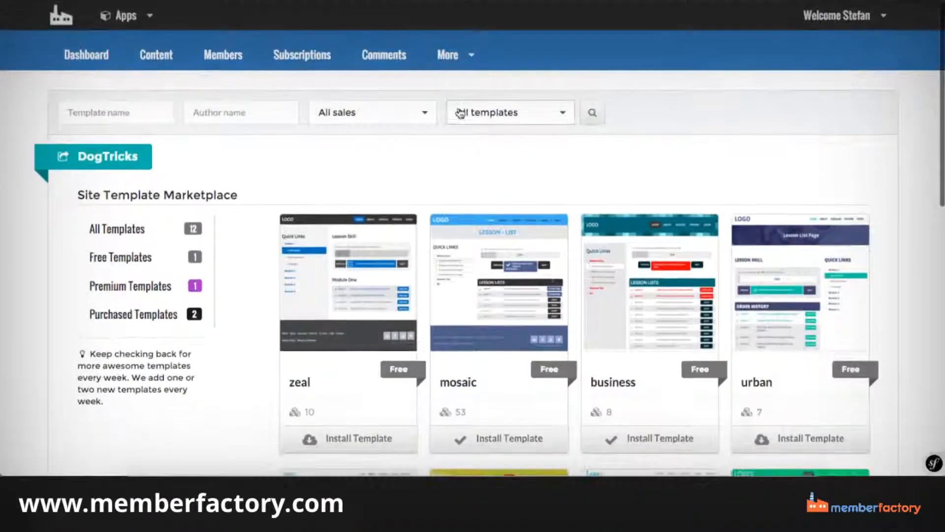
pyautogui.click(449, 54)
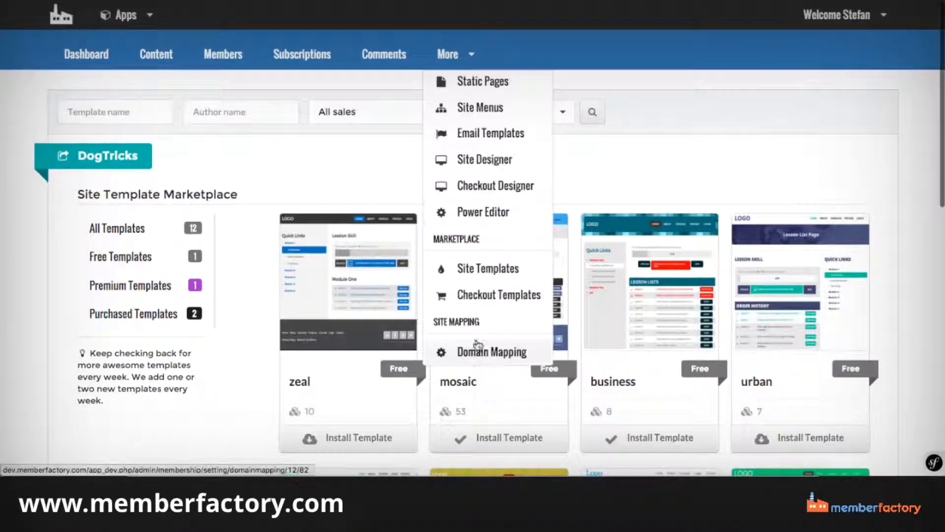
pyautogui.click(485, 298)
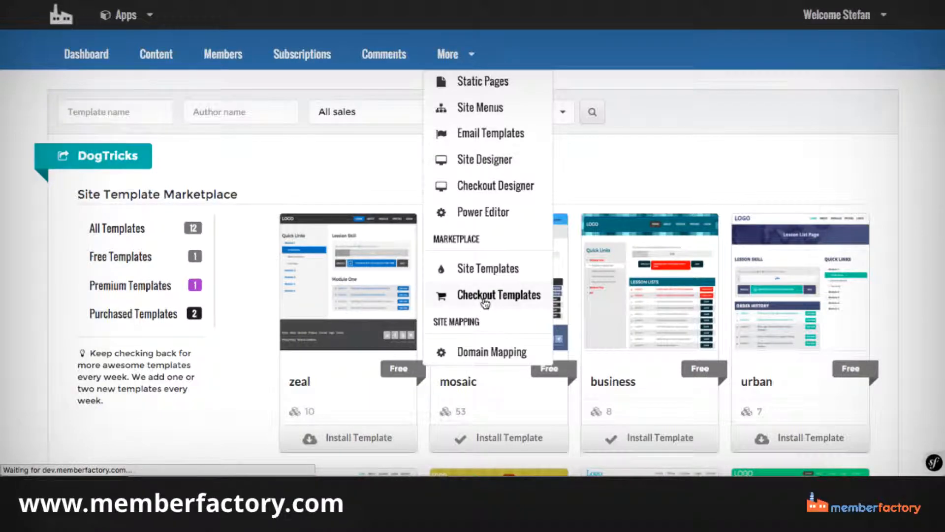
pyautogui.scroll(-8, 334, 256)
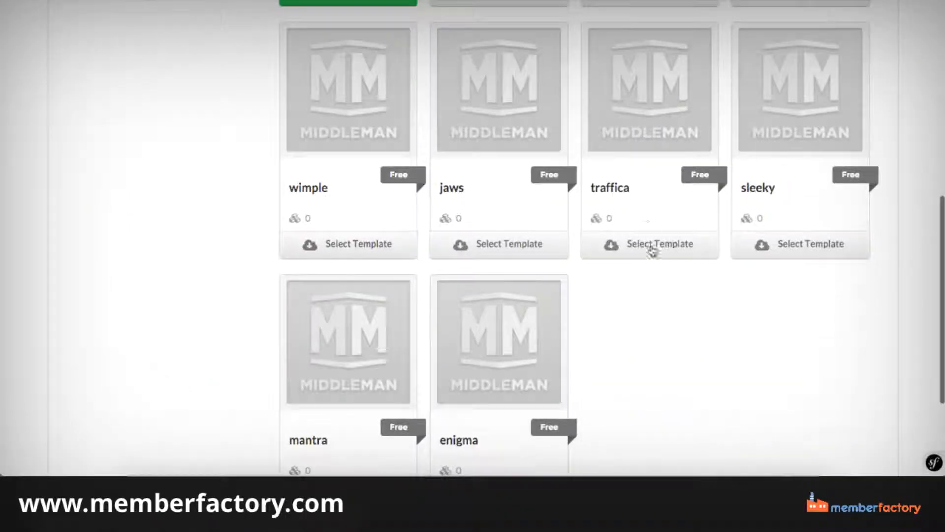
pyautogui.scroll(1, 456, 347)
pyautogui.scroll(-2, 455, 348)
pyautogui.scroll(10, 453, 348)
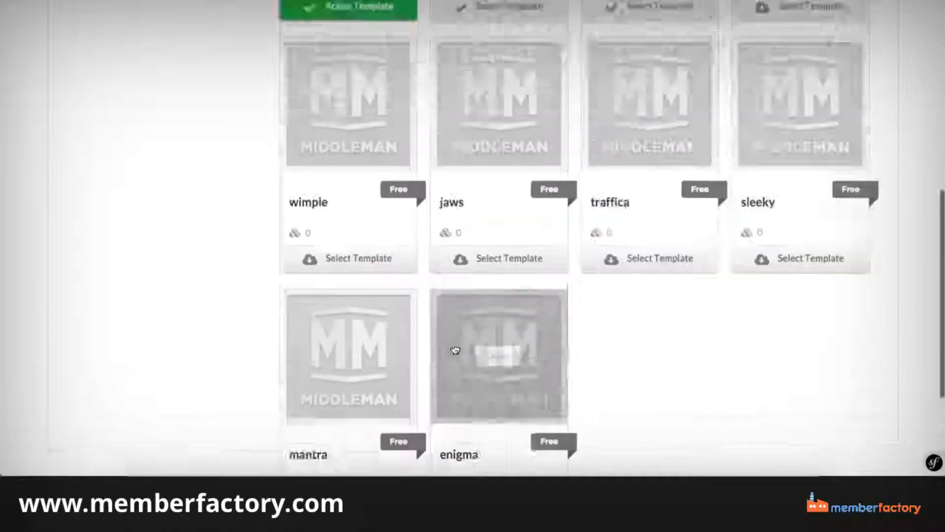
# Open Site Designer with the theme settings of the DogTricks site.
pyautogui.click(445, 54)
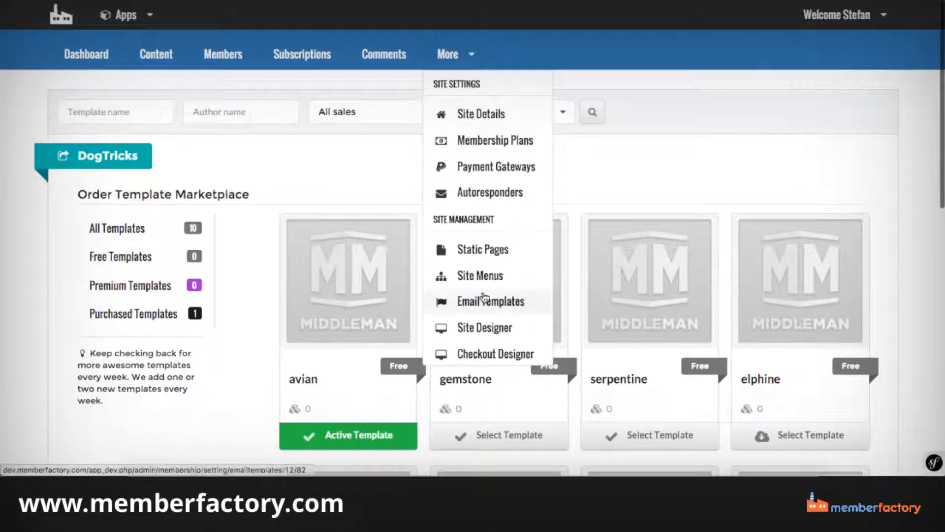
pyautogui.scroll(-5, 480, 181)
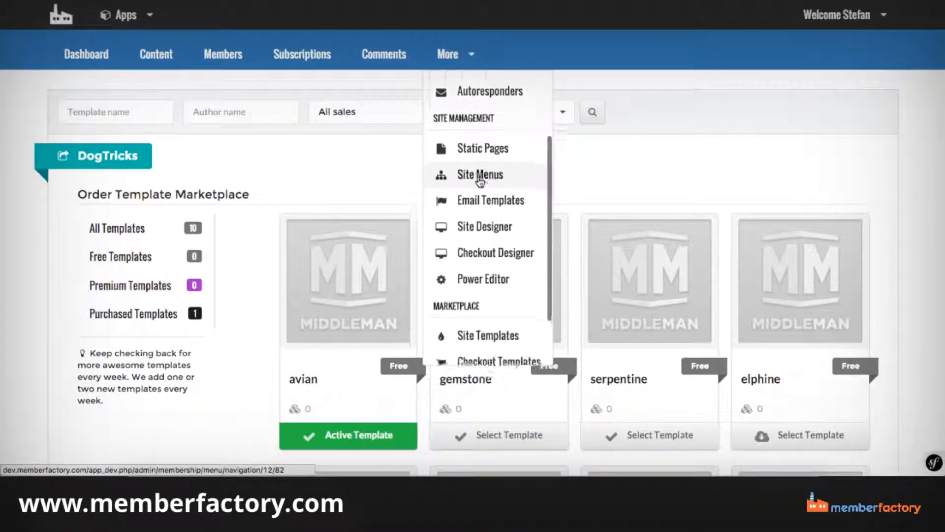
pyautogui.scroll(-1, 480, 182)
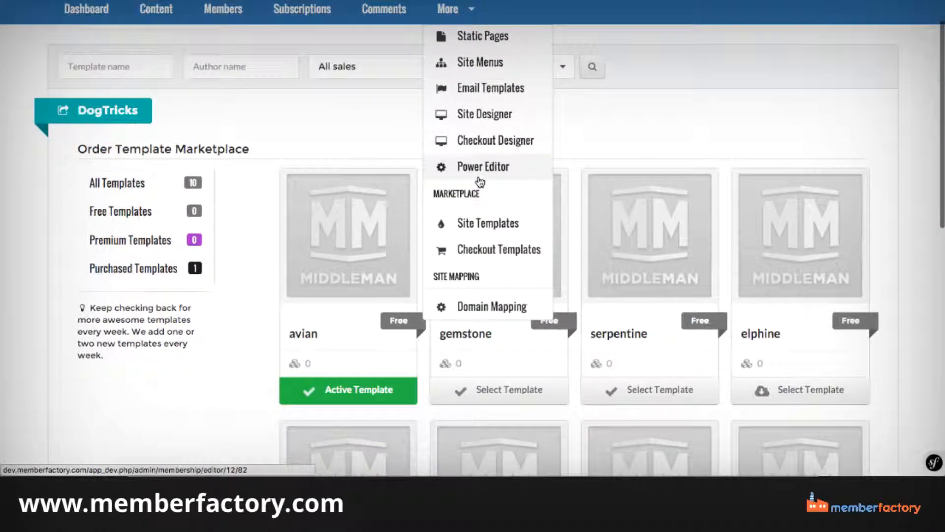
pyautogui.scroll(1, 486, 213)
pyautogui.scroll(1, 483, 208)
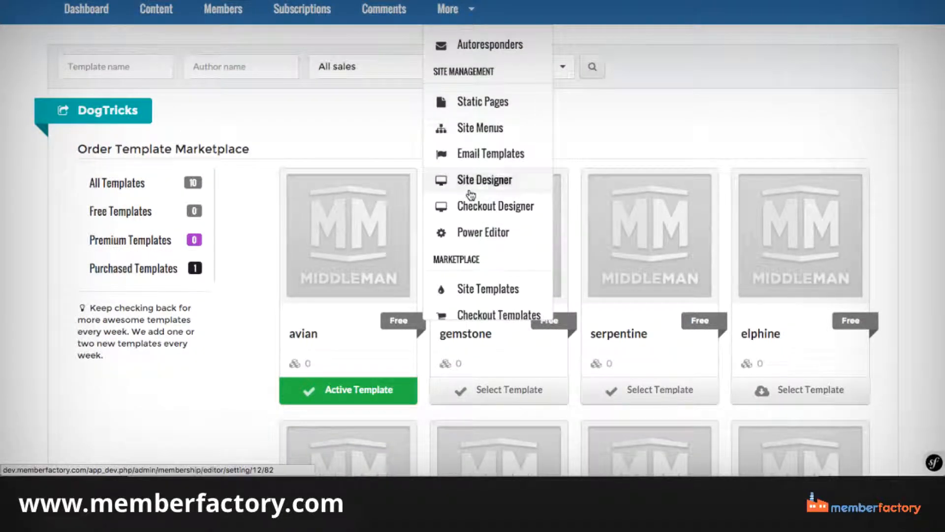
pyautogui.click(471, 193)
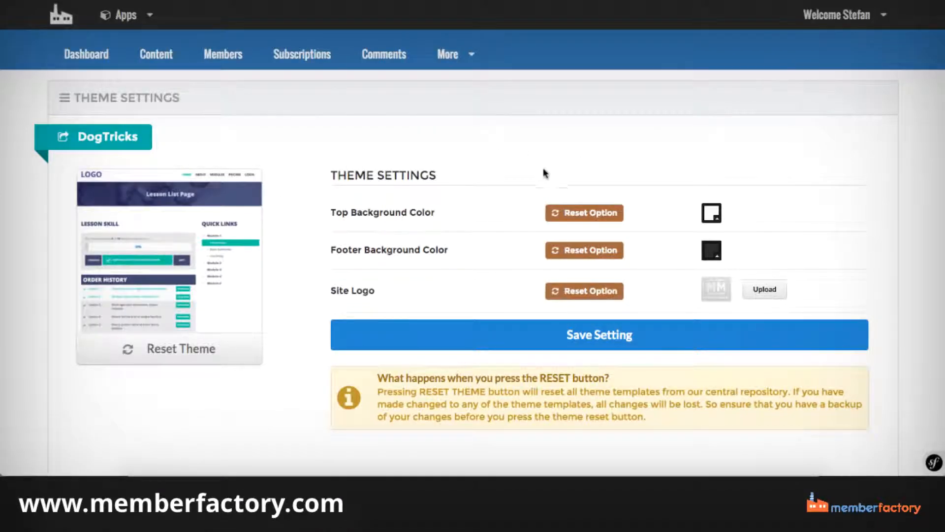
# Set the theme's top background color to the pinkish red f2115c.
pyautogui.click(714, 213)
pyautogui.moveTo(784, 262); pyautogui.dragTo(754, 264)
pyautogui.moveTo(823, 252); pyautogui.dragTo(820, 241)
pyautogui.click(793, 245)
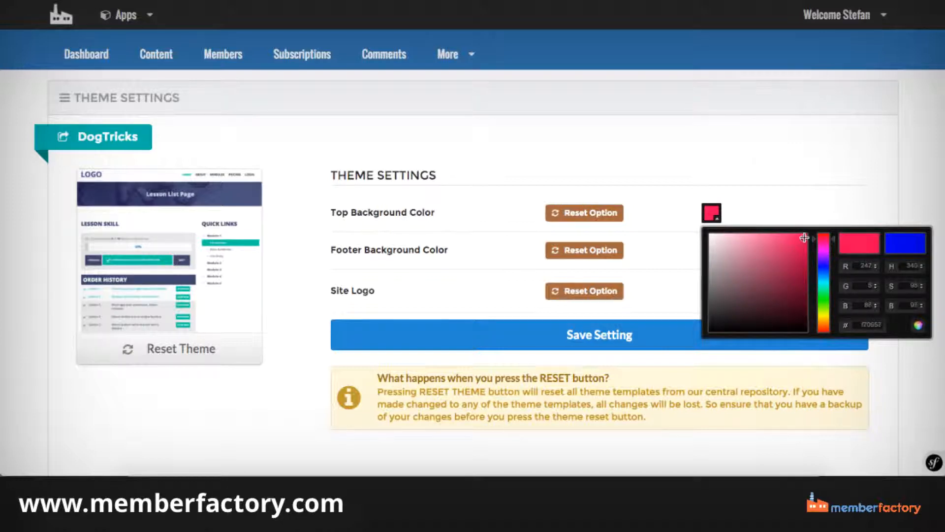
pyautogui.click(675, 249)
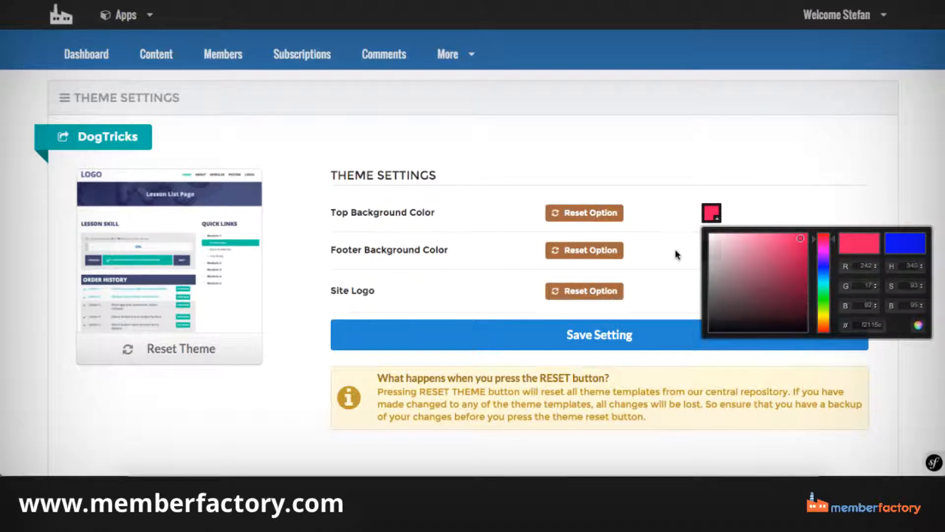
# Set the theme's footer background color to white and save the theme settings.
pyautogui.click(712, 253)
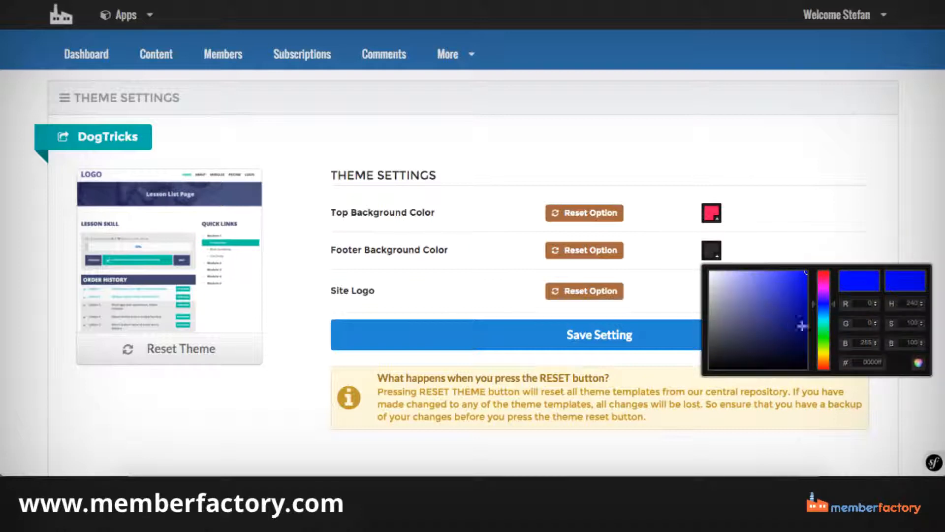
pyautogui.moveTo(754, 291); pyautogui.dragTo(684, 266)
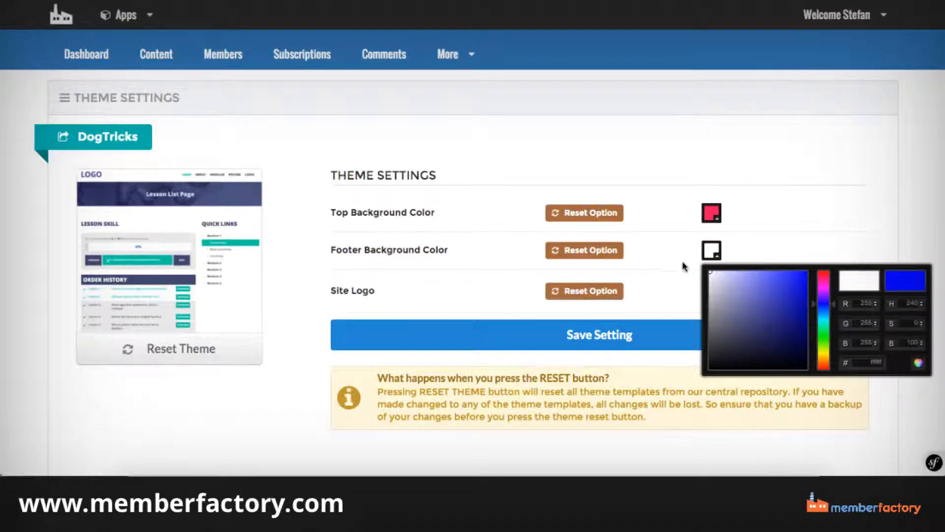
pyautogui.click(811, 237)
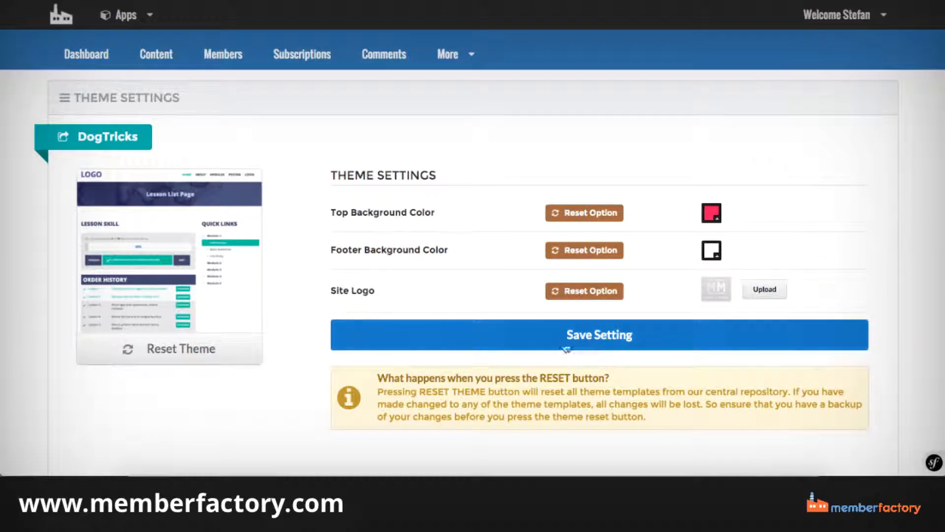
pyautogui.click(609, 345)
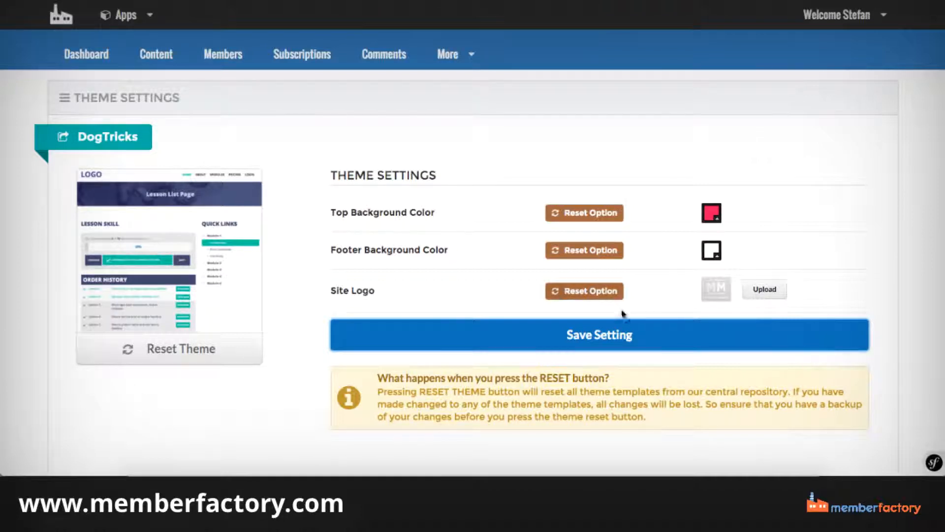
# Open the Power Editor for the DogTricks site.
pyautogui.scroll(-2, 468, 217)
pyautogui.scroll(2, 468, 211)
pyautogui.click(448, 54)
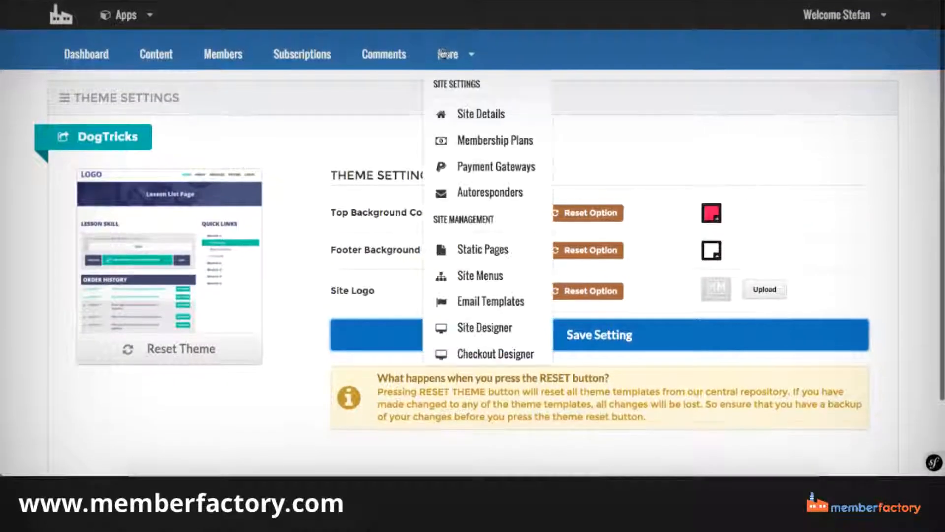
pyautogui.scroll(-3, 491, 215)
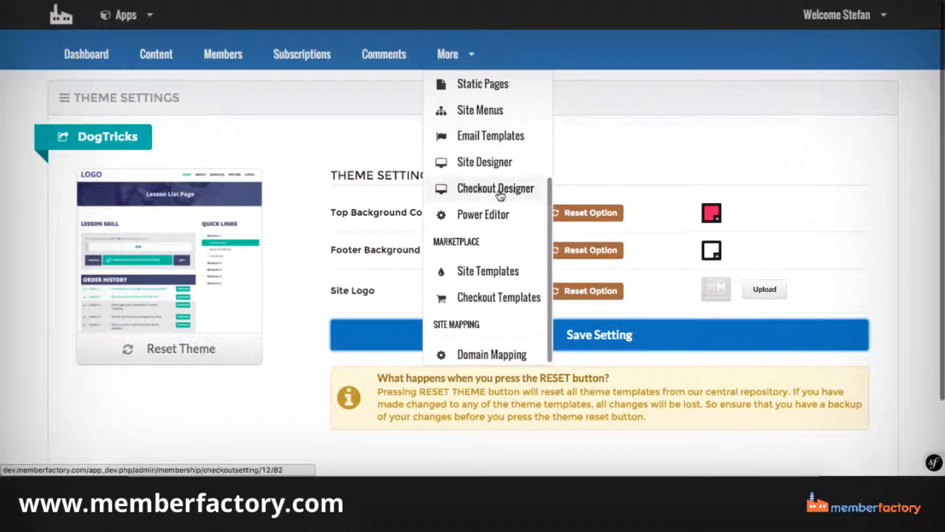
pyautogui.click(478, 216)
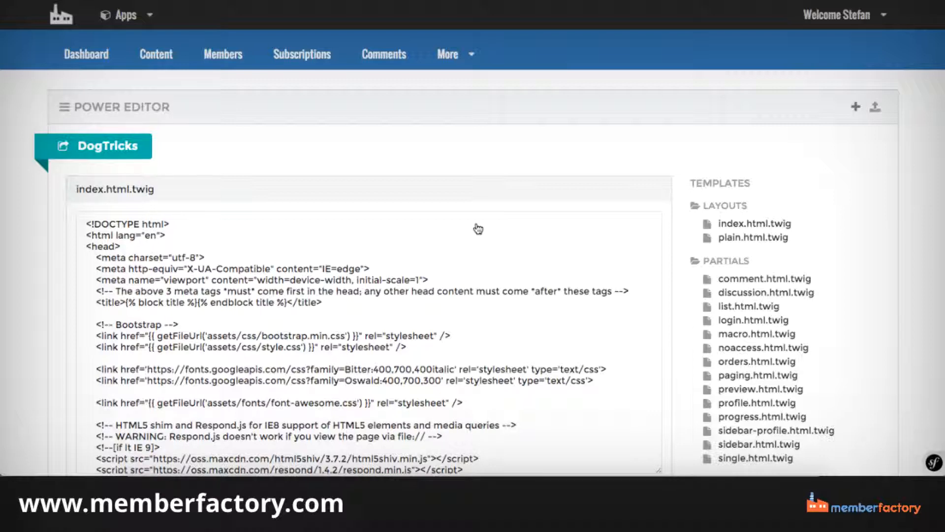
# Look through the index.html.twig layout code and the site's template, stylesheet and JavaScript files.
pyautogui.scroll(-10, 465, 193)
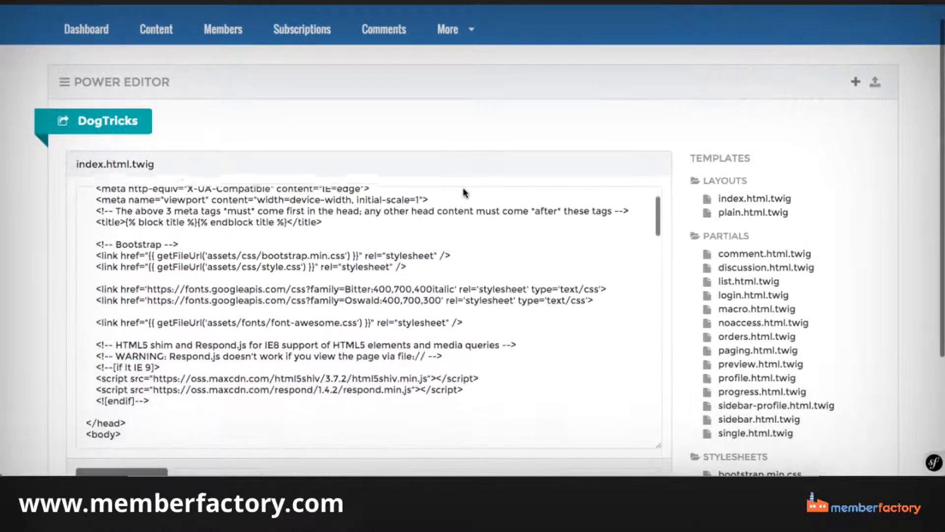
pyautogui.scroll(-5, 465, 193)
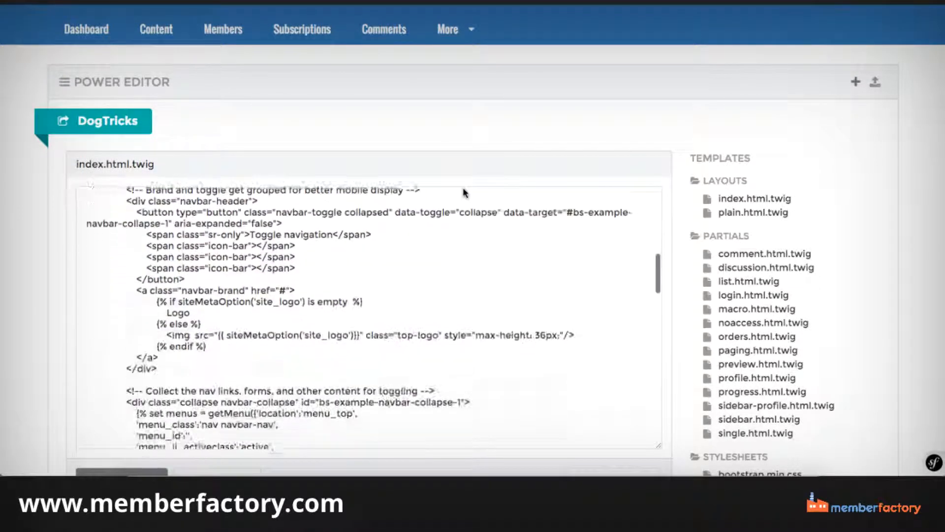
pyautogui.scroll(-3, 774, 148)
pyautogui.scroll(-15, 509, 157)
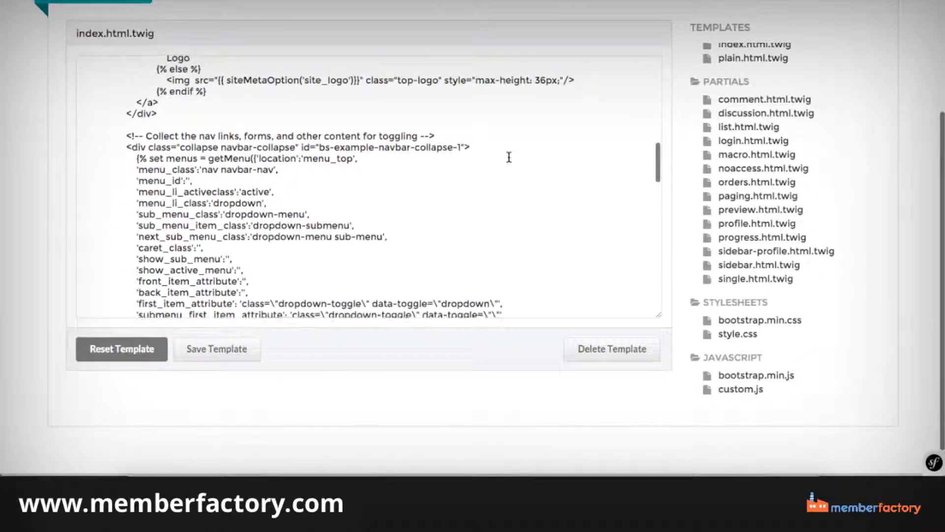
pyautogui.scroll(20, 509, 157)
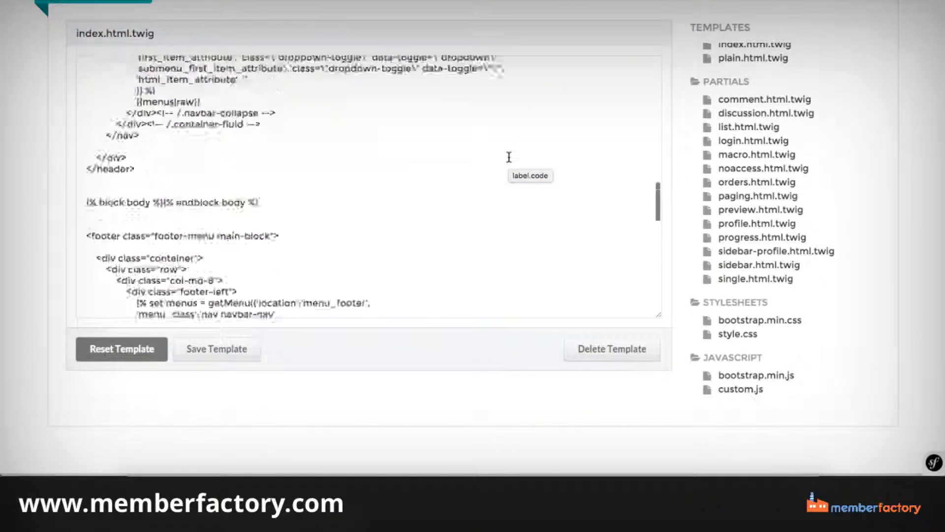
pyautogui.scroll(3, 507, 162)
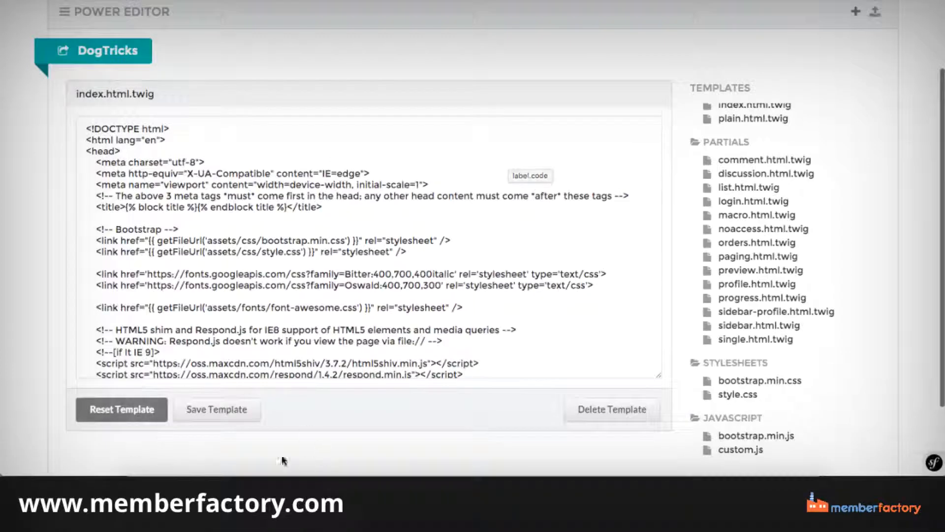
pyautogui.scroll(2, 191, 178)
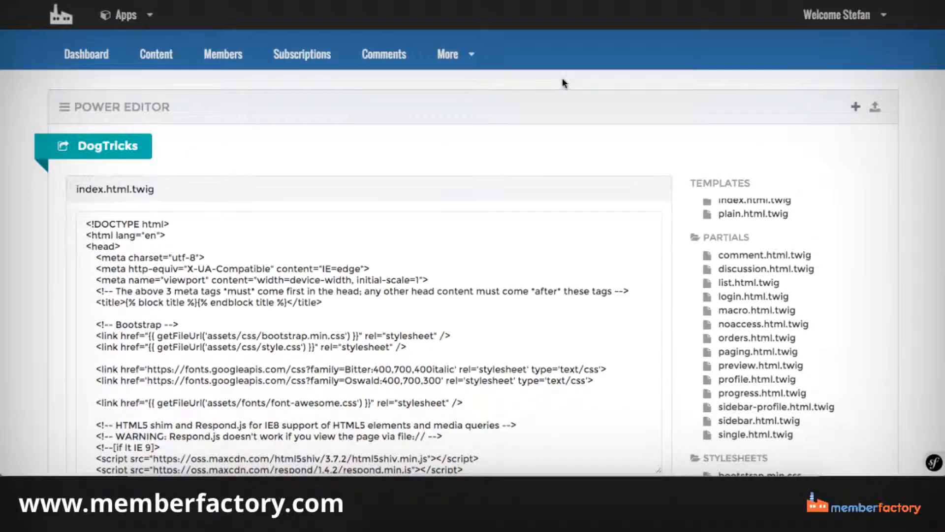
pyautogui.click(454, 56)
pyautogui.click(455, 57)
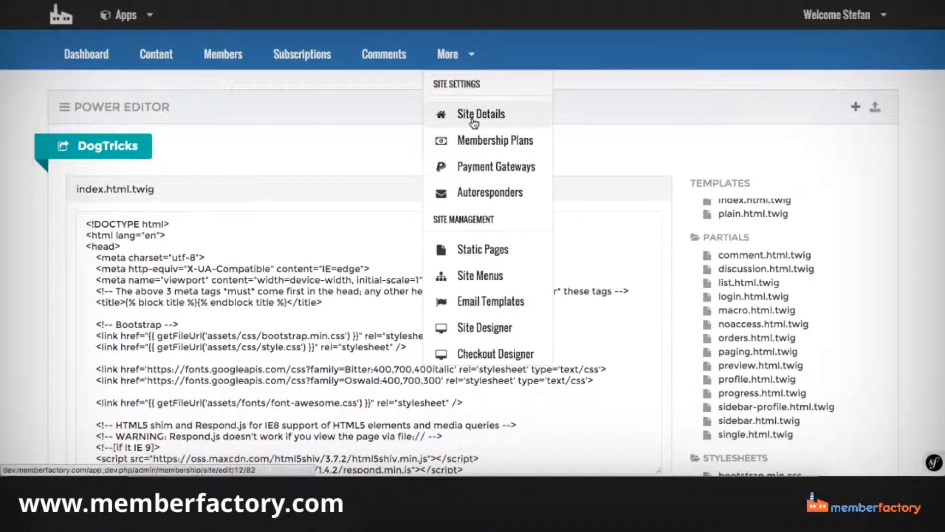
pyautogui.scroll(-3, 474, 123)
pyautogui.scroll(2, 474, 123)
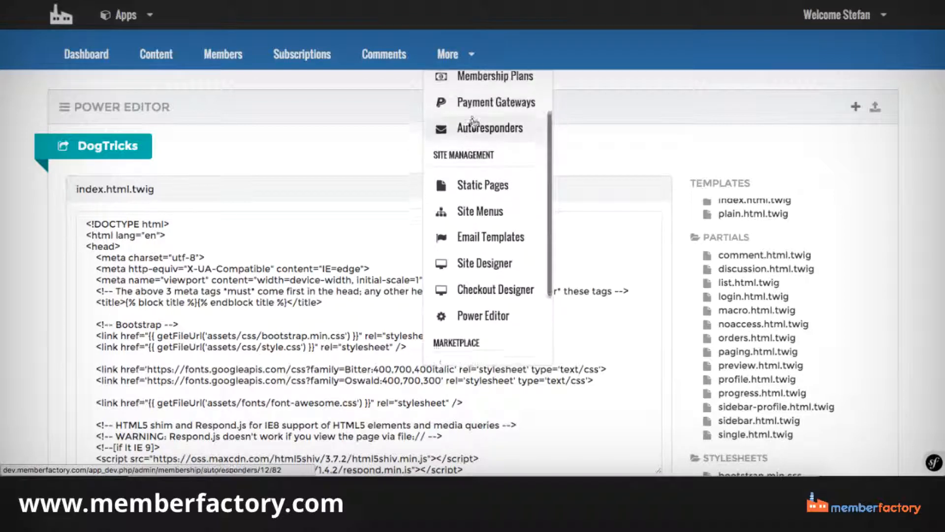
pyautogui.scroll(-3, 458, 84)
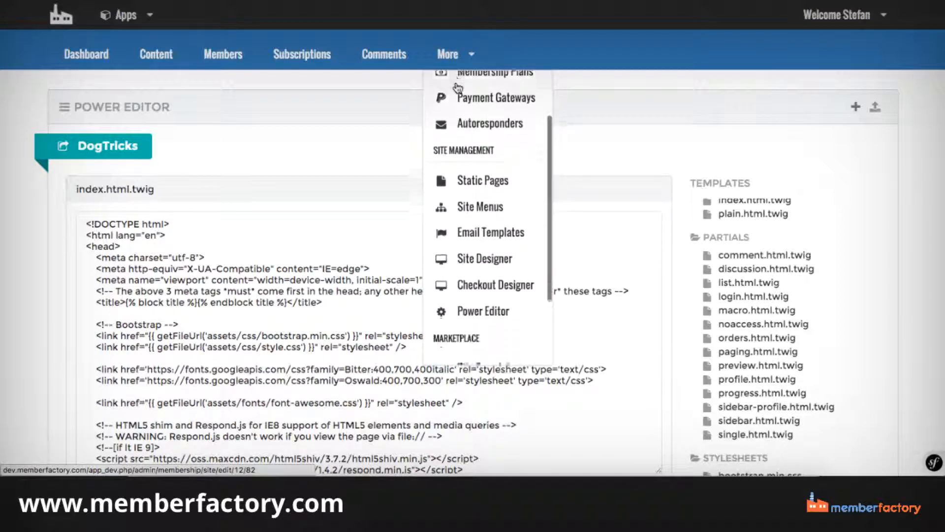
pyautogui.scroll(-5, 457, 88)
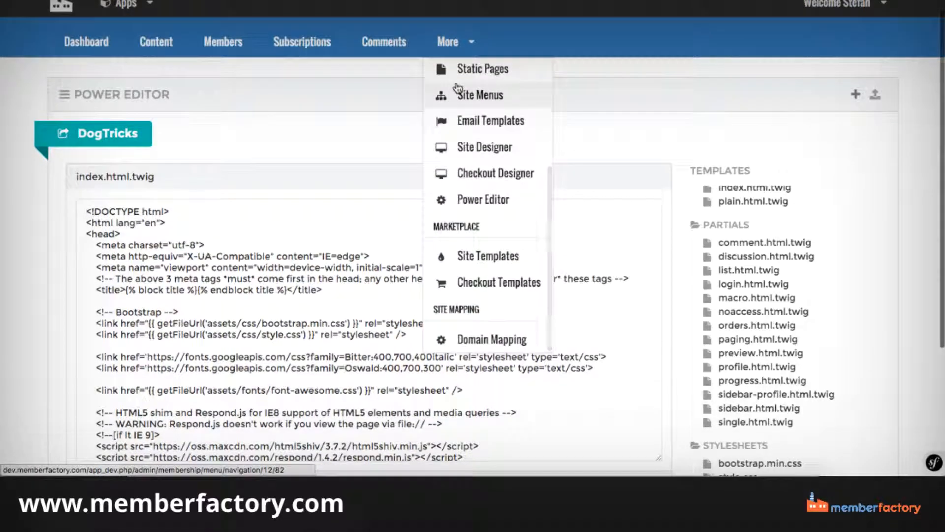
pyautogui.scroll(-4, 458, 87)
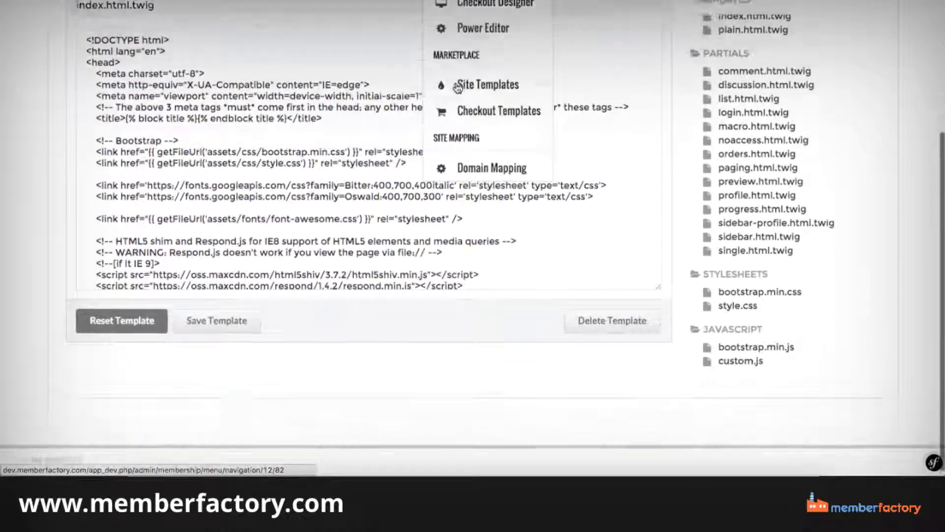
pyautogui.scroll(8, 458, 87)
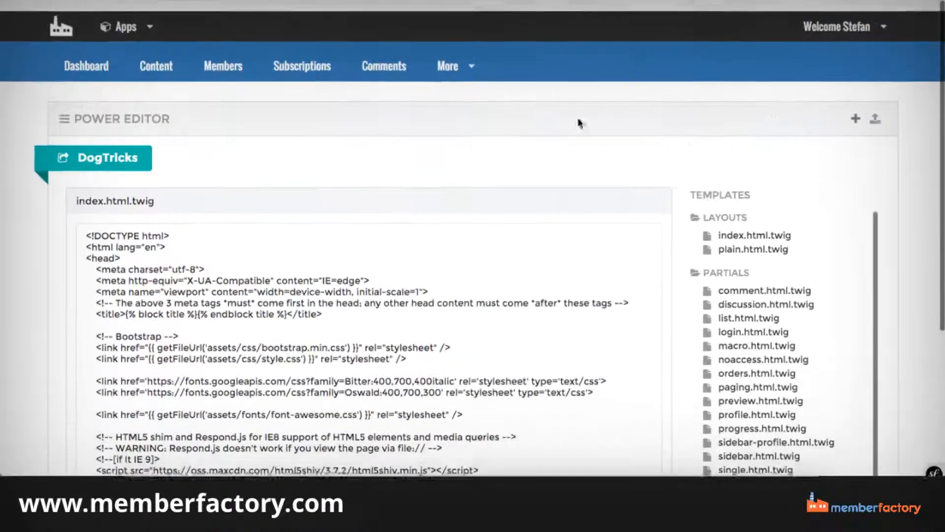
pyautogui.click(449, 55)
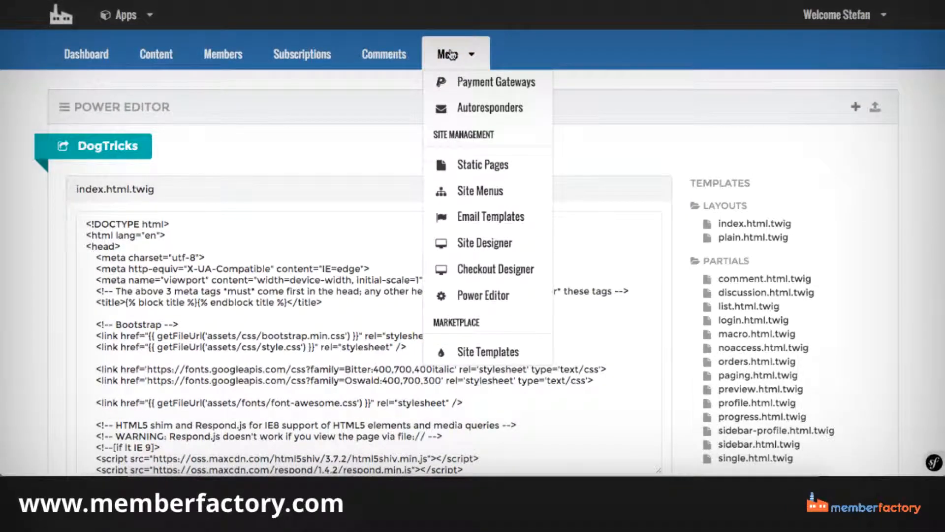
pyautogui.scroll(-5, 473, 98)
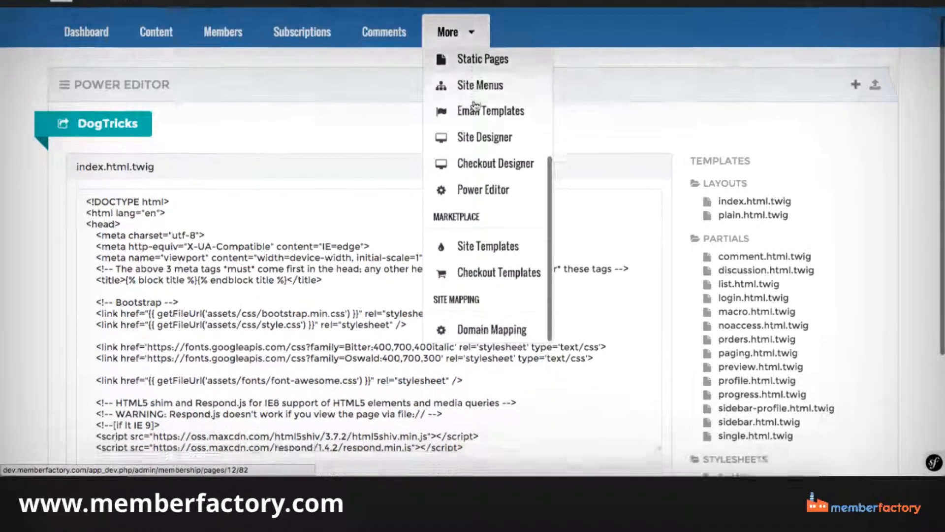
pyautogui.scroll(-2, 474, 105)
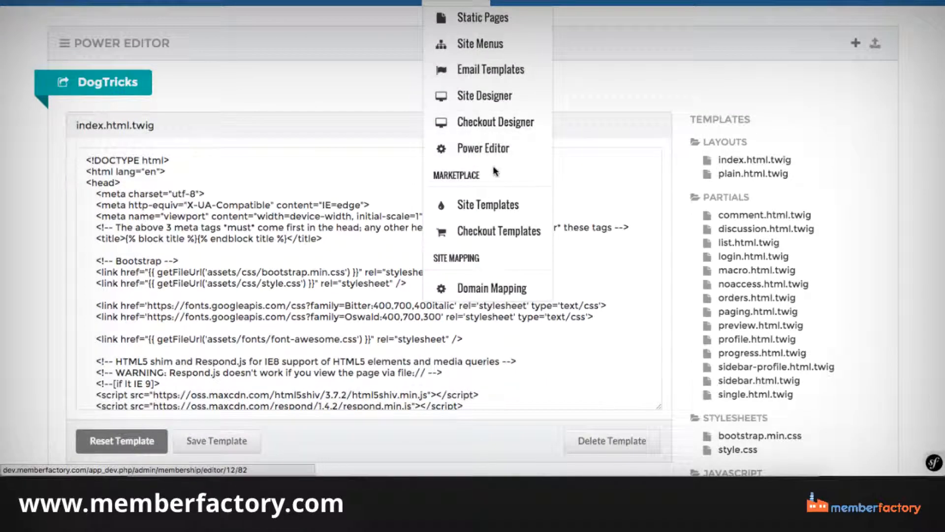
pyautogui.click(256, 47)
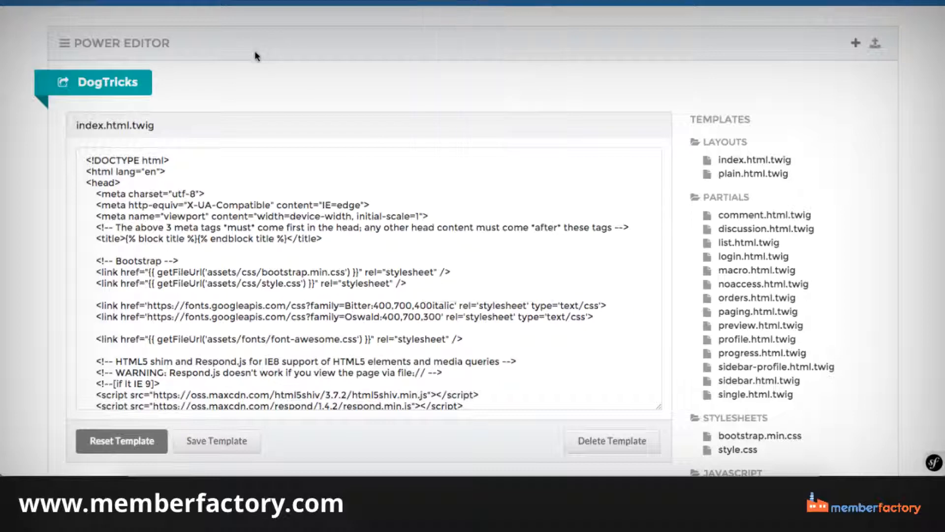
pyautogui.scroll(2, 295, 59)
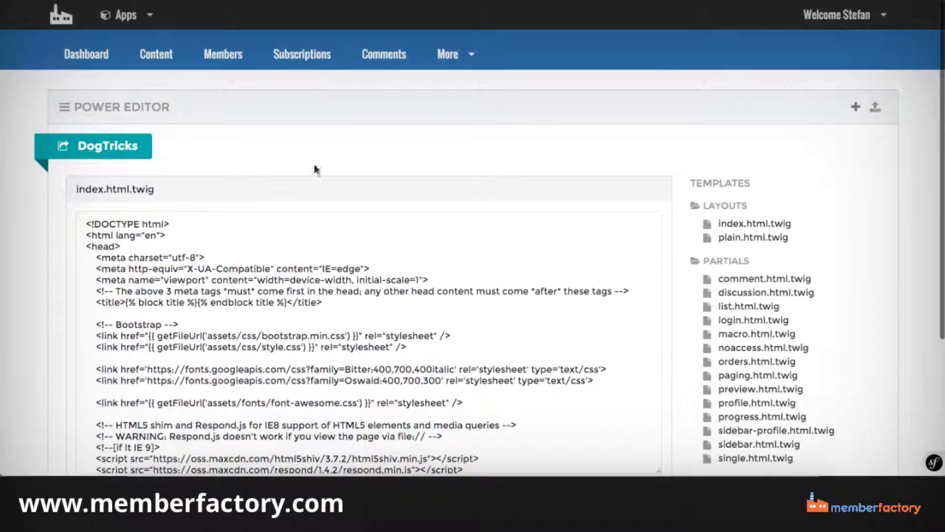
# Return to the Sales Dashboard and review the sales history and today's sales breakdown.
pyautogui.click(79, 54)
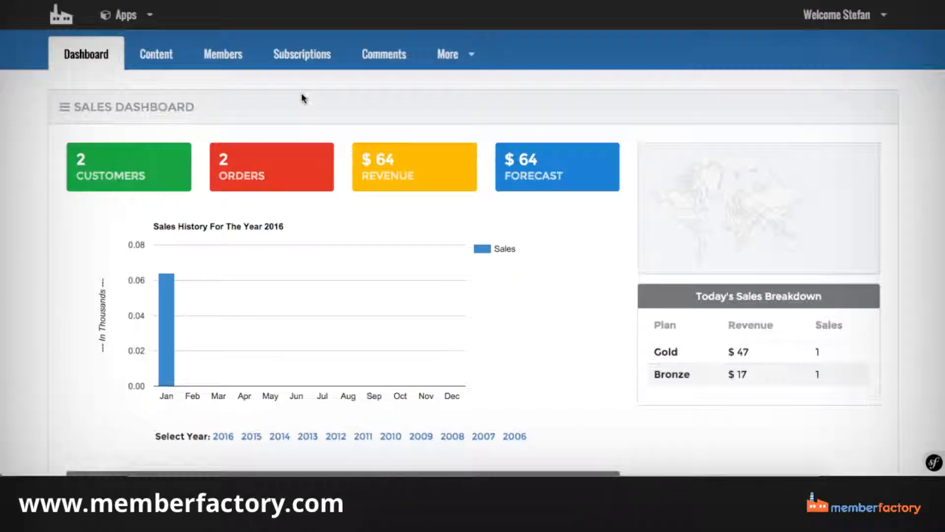
pyautogui.scroll(-5, 301, 97)
pyautogui.scroll(5, 493, 266)
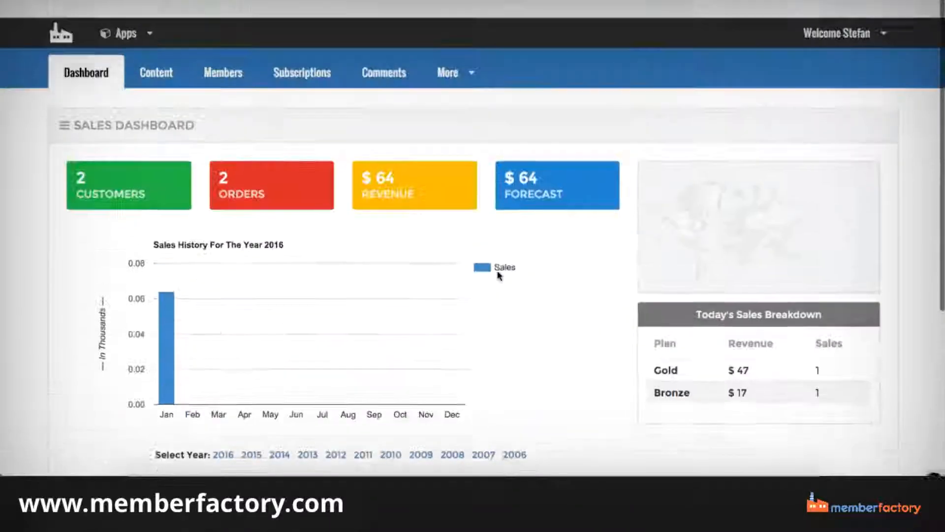